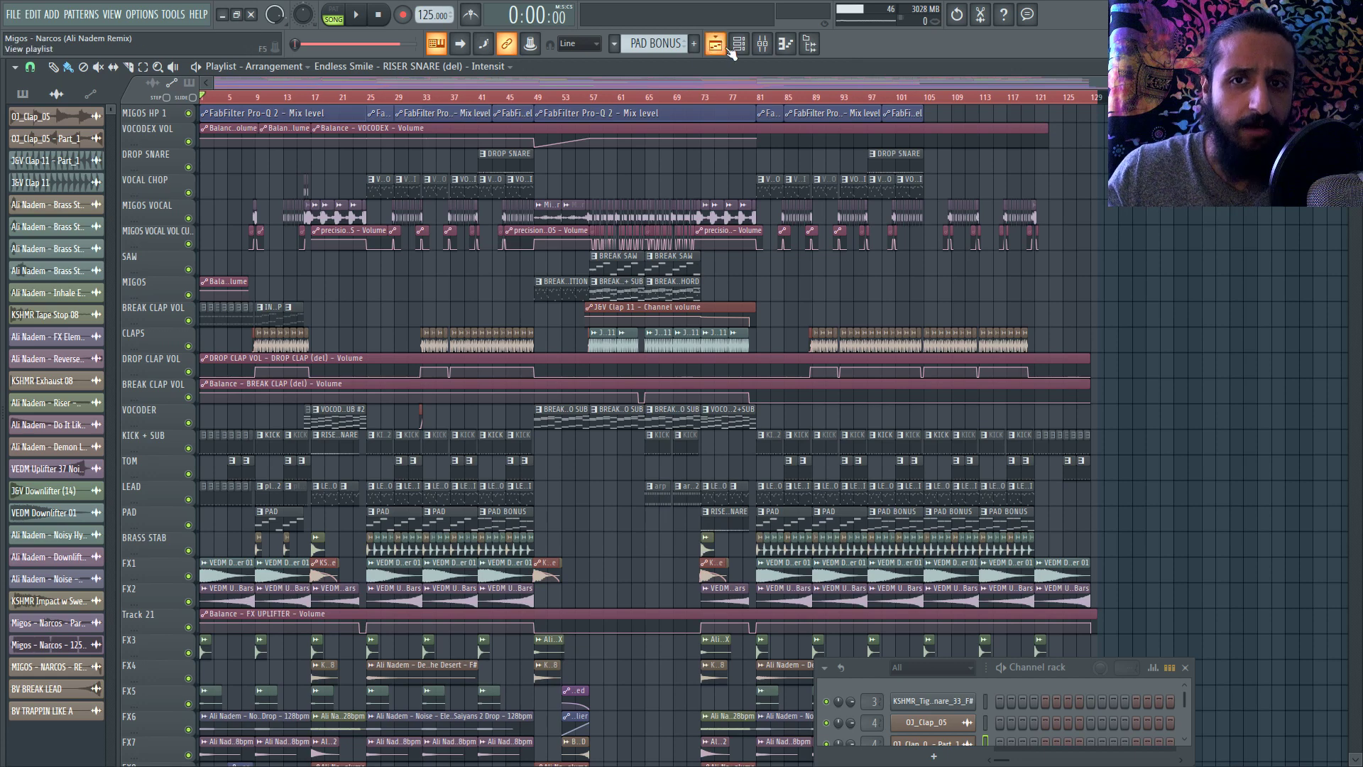
Open the mixer and switch its track layout from Wide to Compact
{"action": "left_click", "coordinate": [765, 46]}
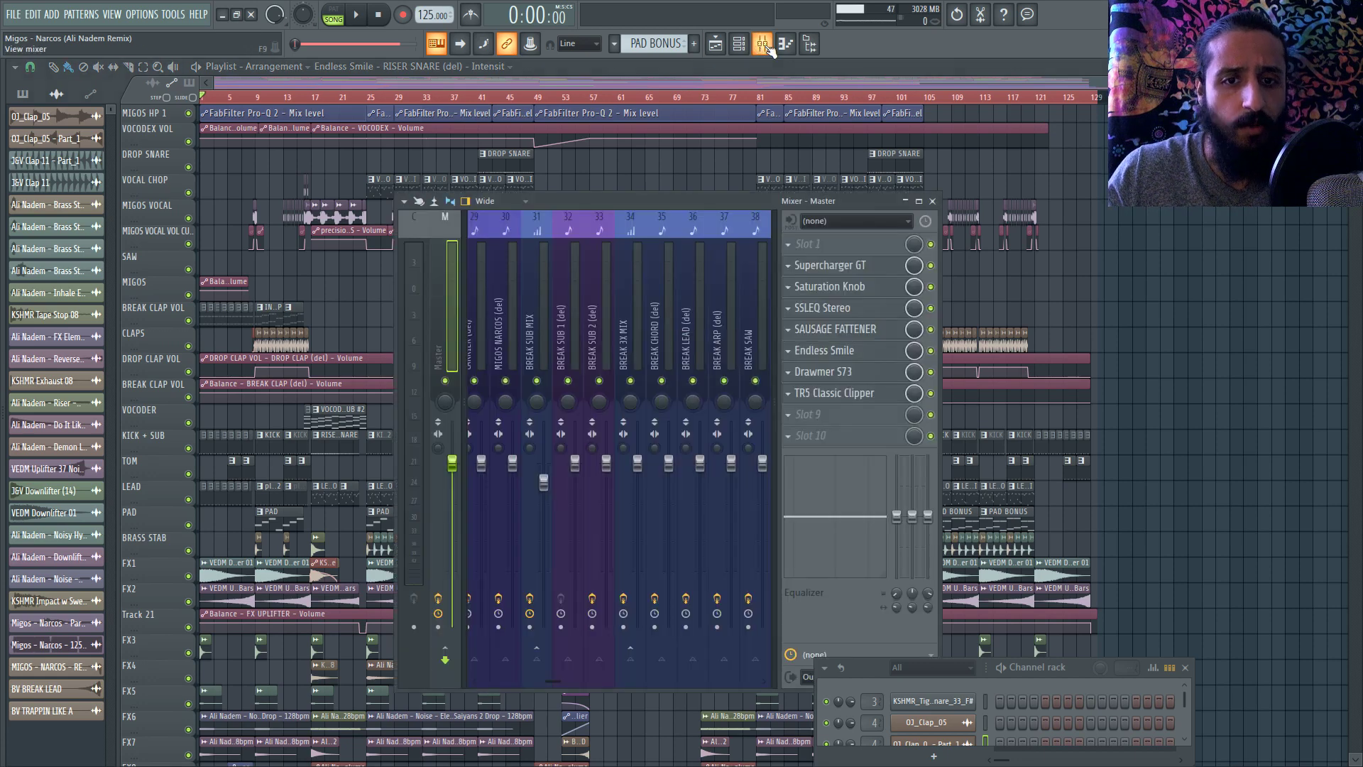
{"action": "left_click", "coordinate": [766, 45]}
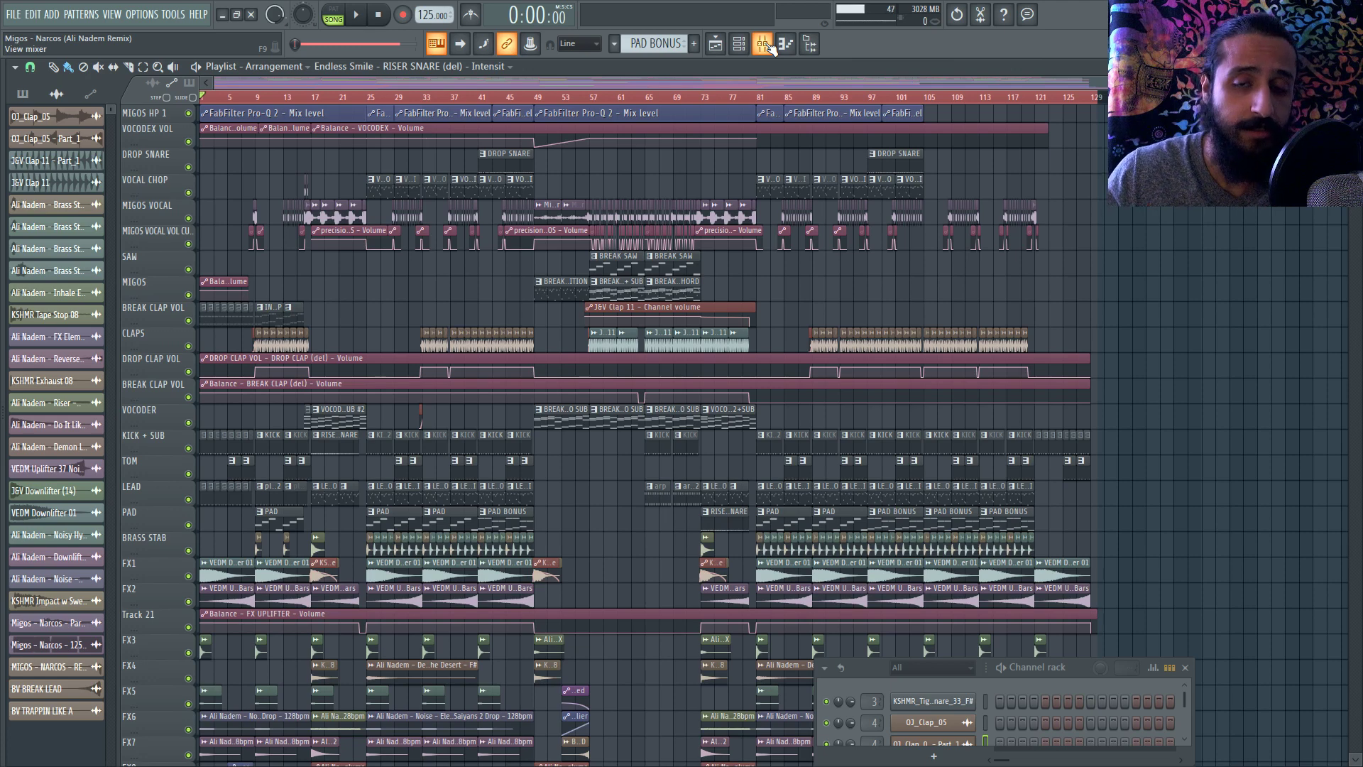
{"action": "left_click", "coordinate": [764, 44]}
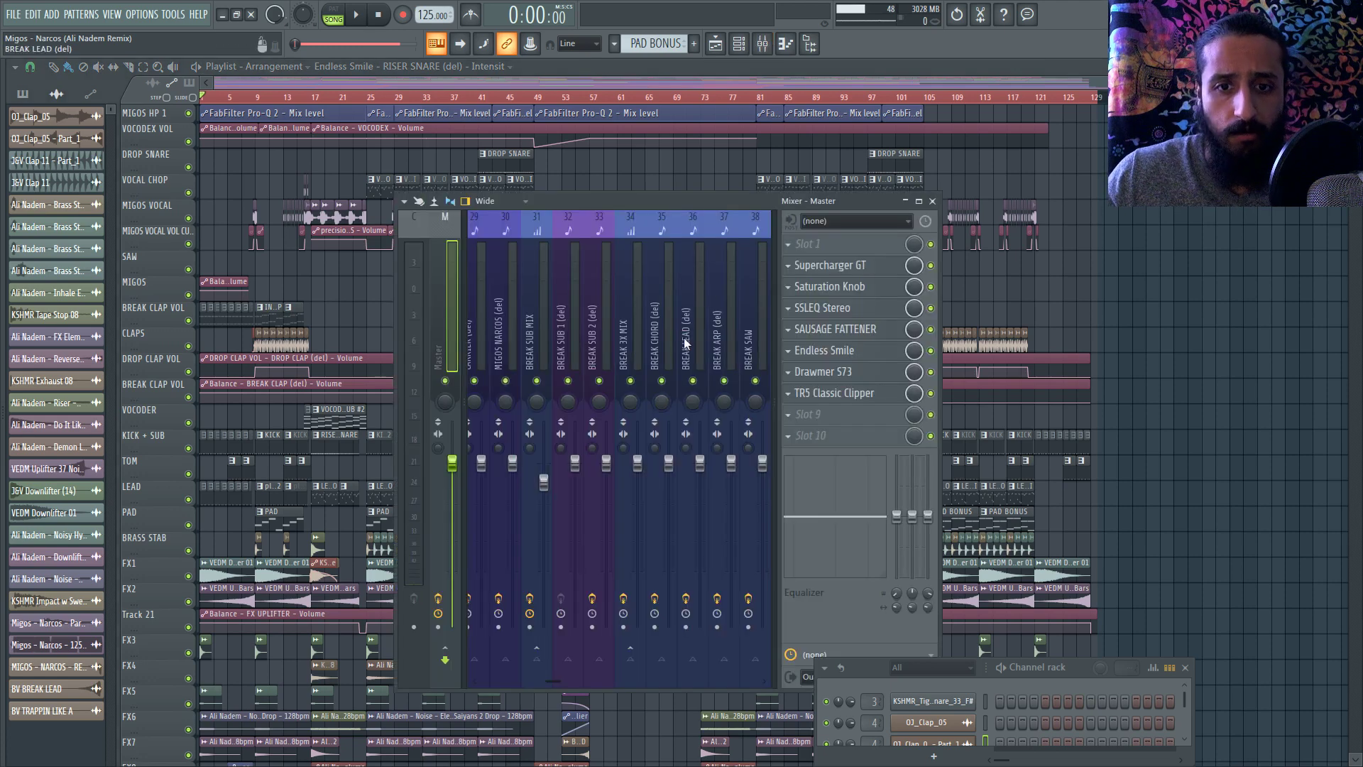
{"action": "left_click", "coordinate": [485, 201]}
{"action": "left_click", "coordinate": [482, 220]}
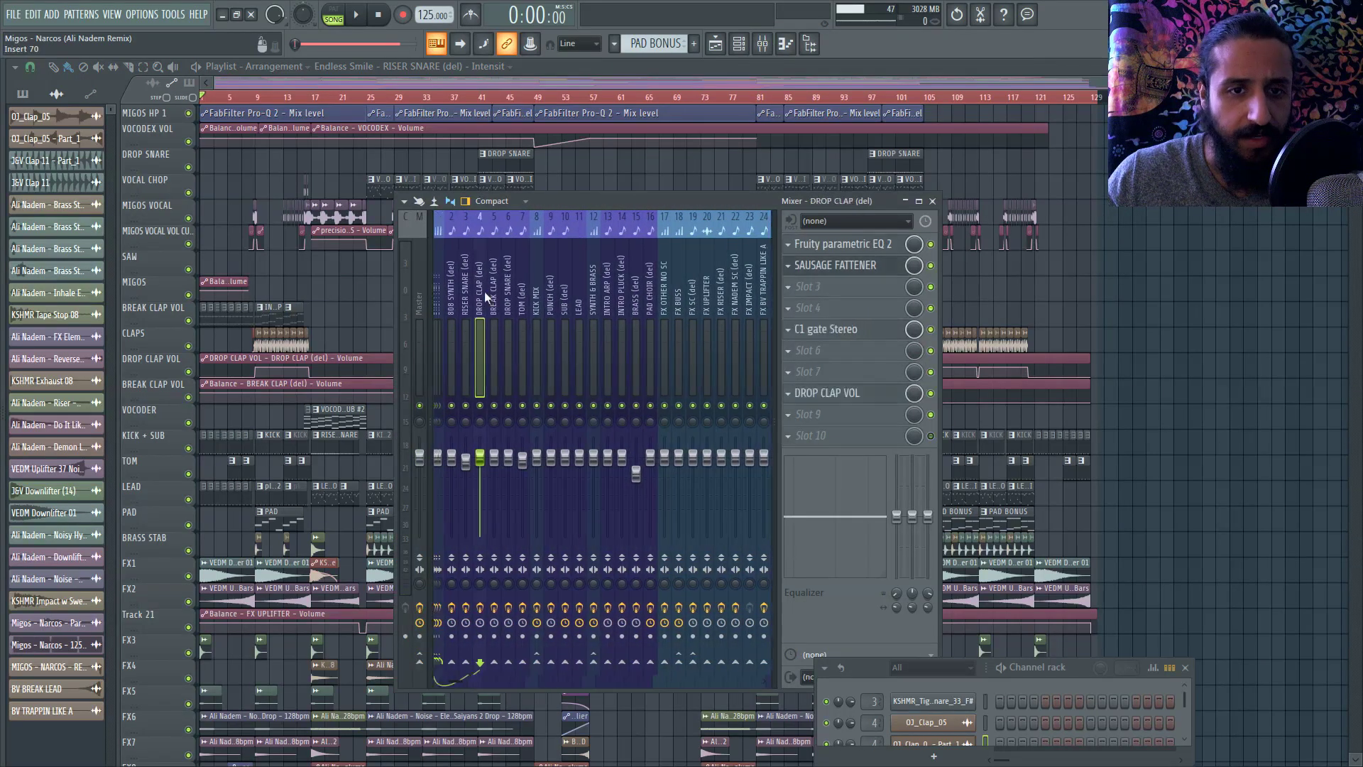
Select the Master track and disable its Supercharger GT, Saturation Knob, SSLEQ Stereo, Sausage Fattener, Endless Smile and Drawmer S73 effects
{"action": "left_click", "coordinate": [695, 292]}
{"action": "left_click", "coordinate": [625, 284]}
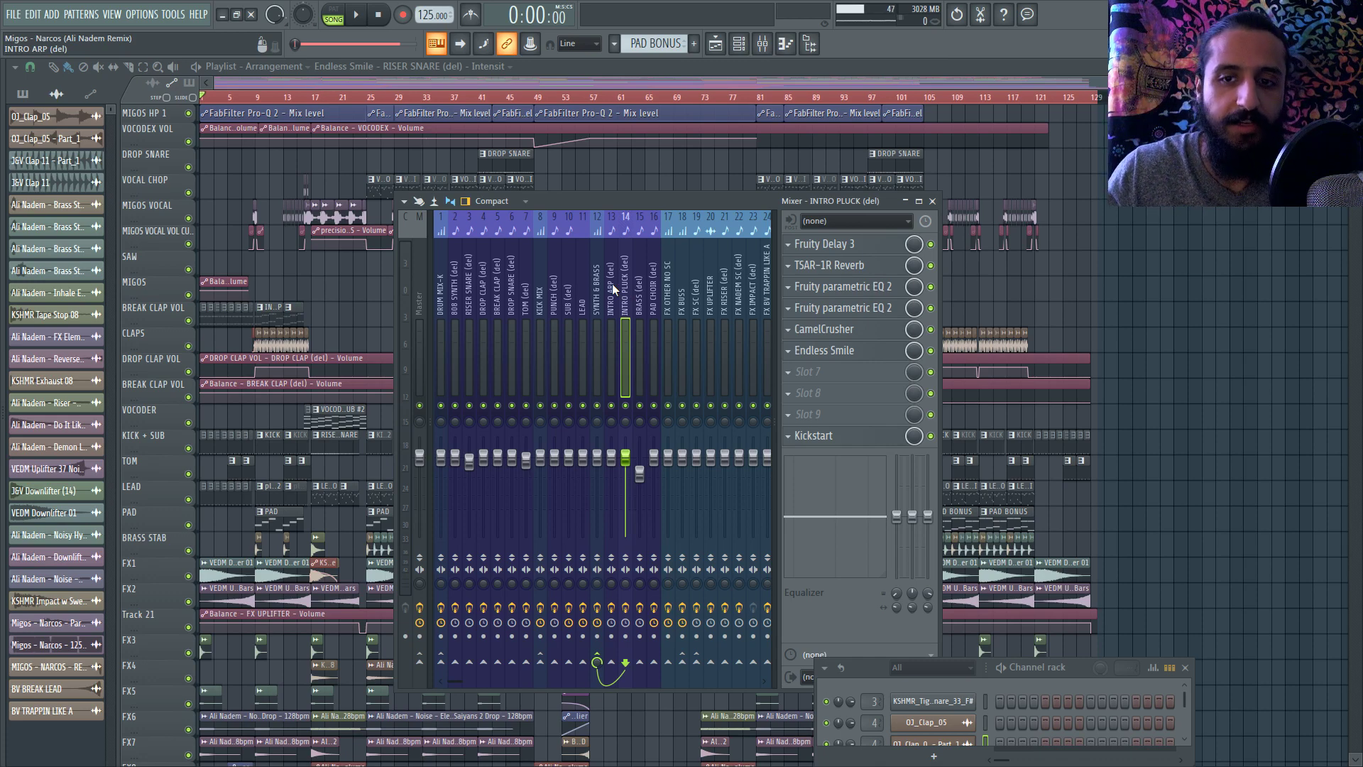
{"action": "left_click", "coordinate": [417, 277]}
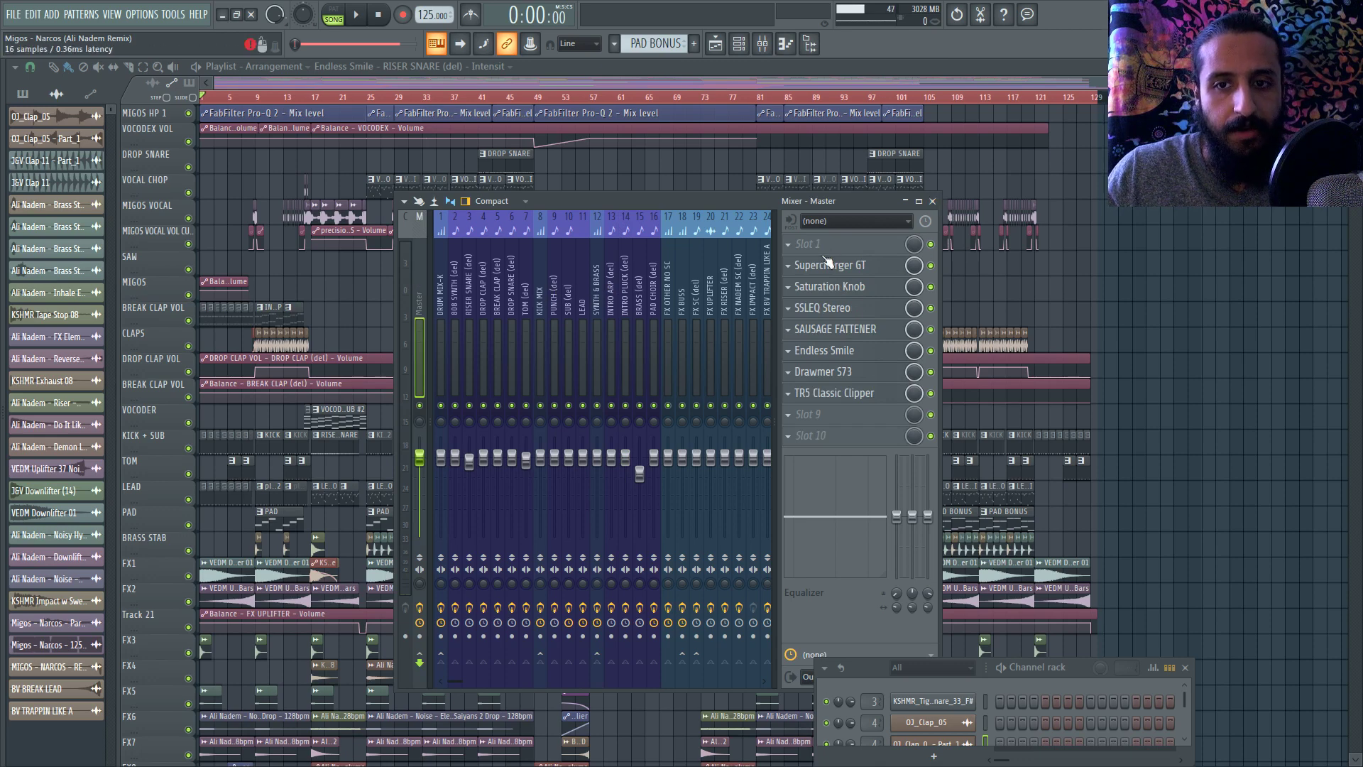
{"action": "left_click", "coordinate": [931, 265]}
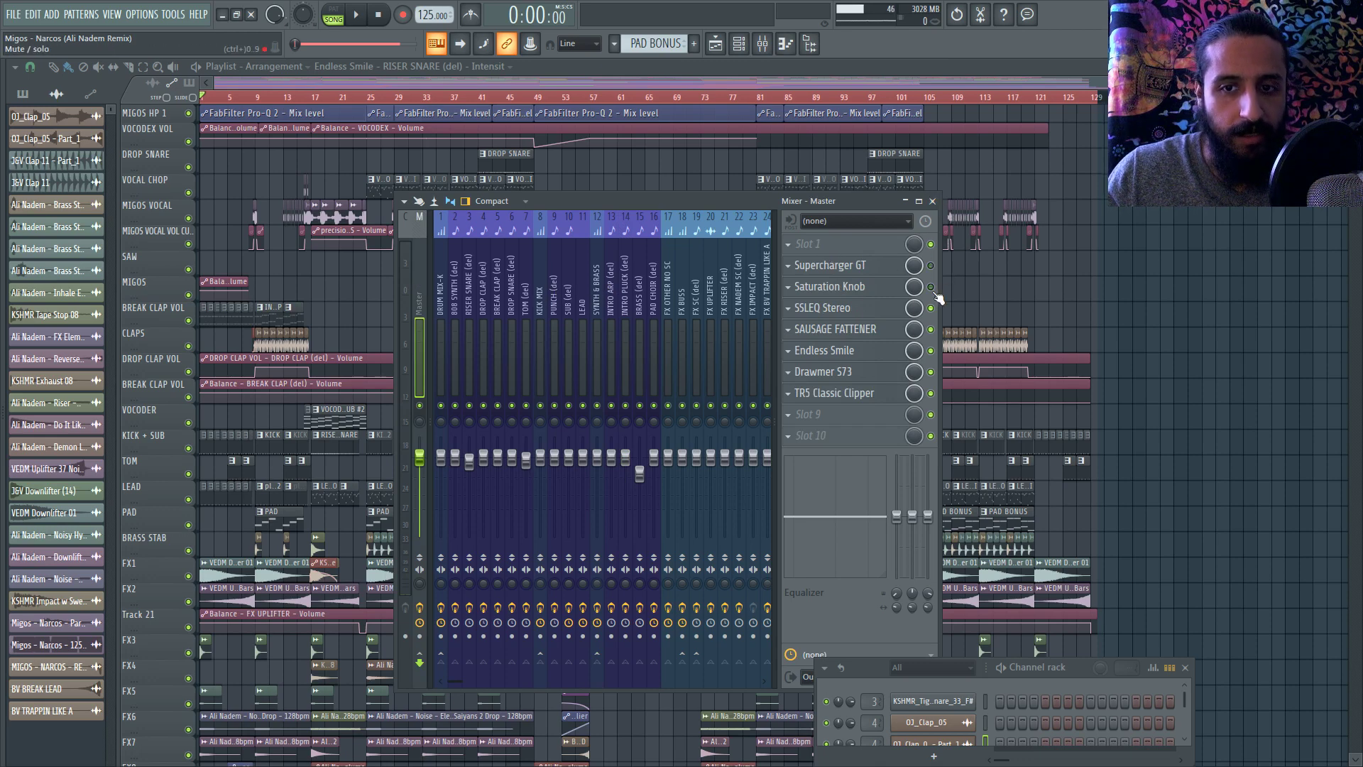
{"action": "left_click", "coordinate": [931, 286]}
{"action": "left_click", "coordinate": [931, 308]}
{"action": "left_click", "coordinate": [931, 329]}
{"action": "left_click", "coordinate": [931, 350]}
{"action": "left_click", "coordinate": [930, 372]}
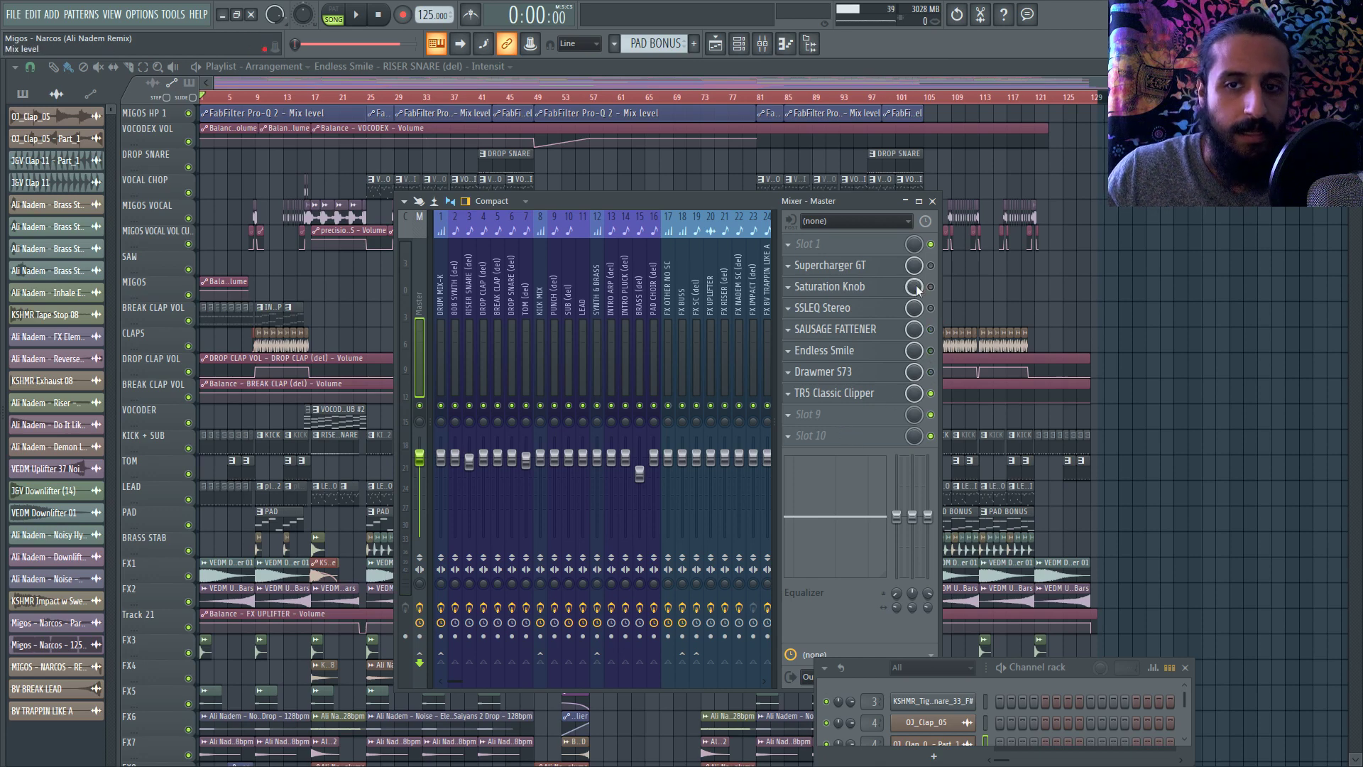
Open Supercharger GT on the Master, examine its compress, input trim and character settings, and close it
{"action": "left_click", "coordinate": [930, 266]}
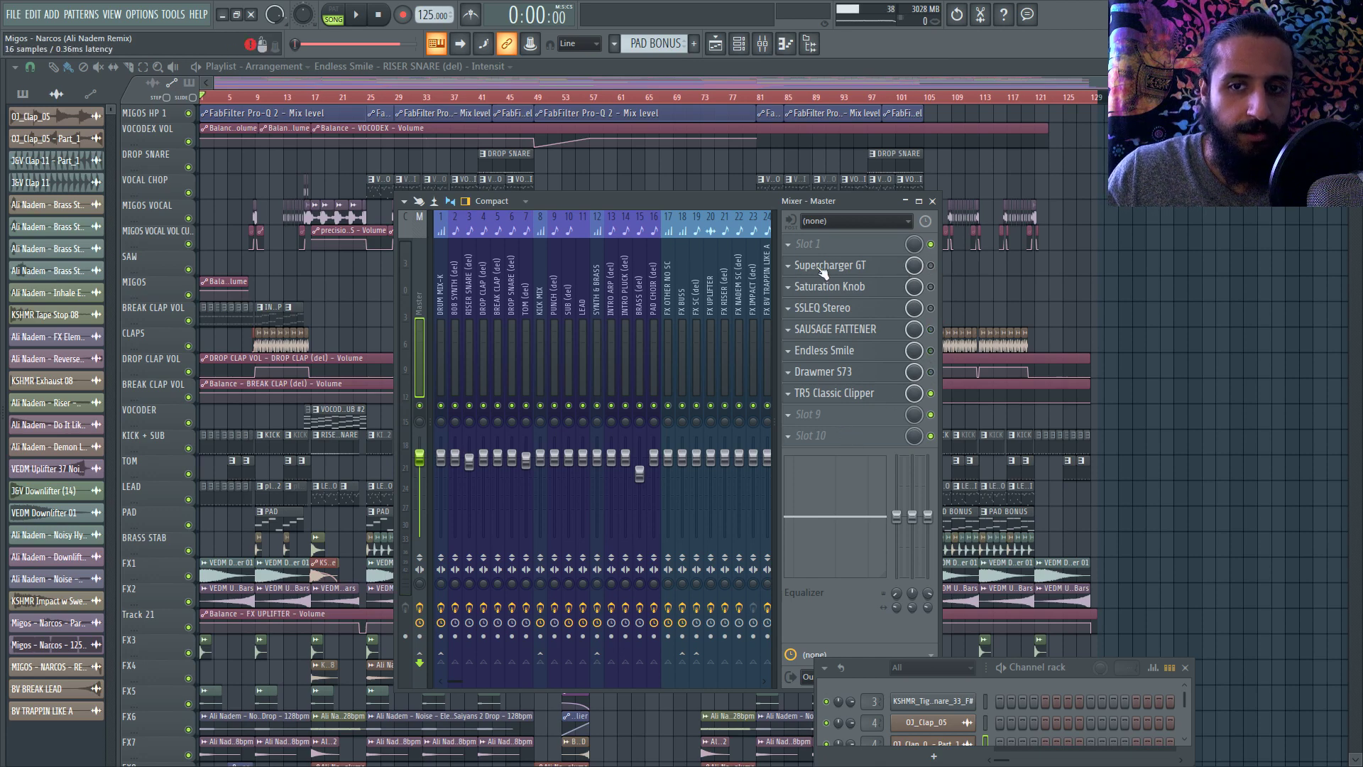
{"action": "left_click", "coordinate": [868, 266]}
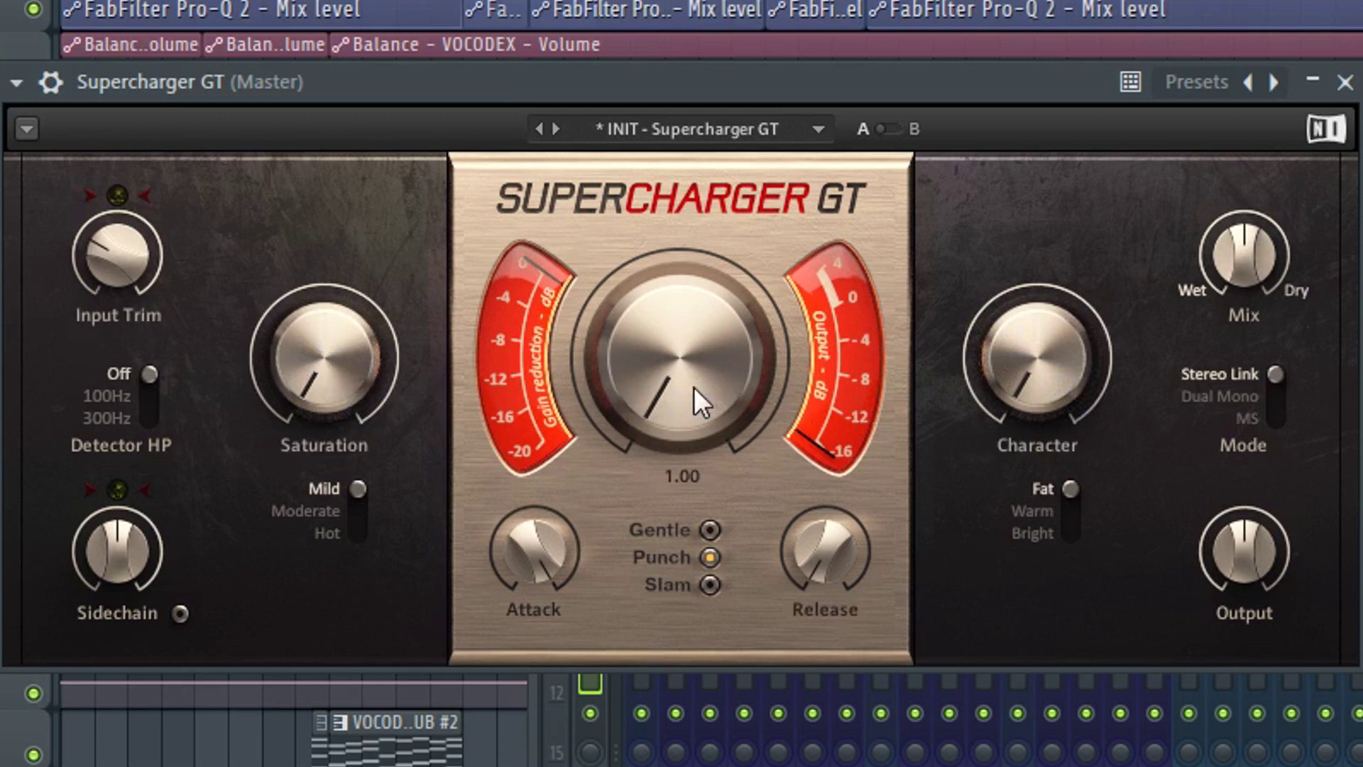
{"action": "mouse_move", "coordinate": [670, 389]}
{"action": "left_mouse_down"}
{"action": "mouse_move", "coordinate": [670, 294]}
{"action": "mouse_move", "coordinate": [671, 389]}
{"action": "left_mouse_up"}
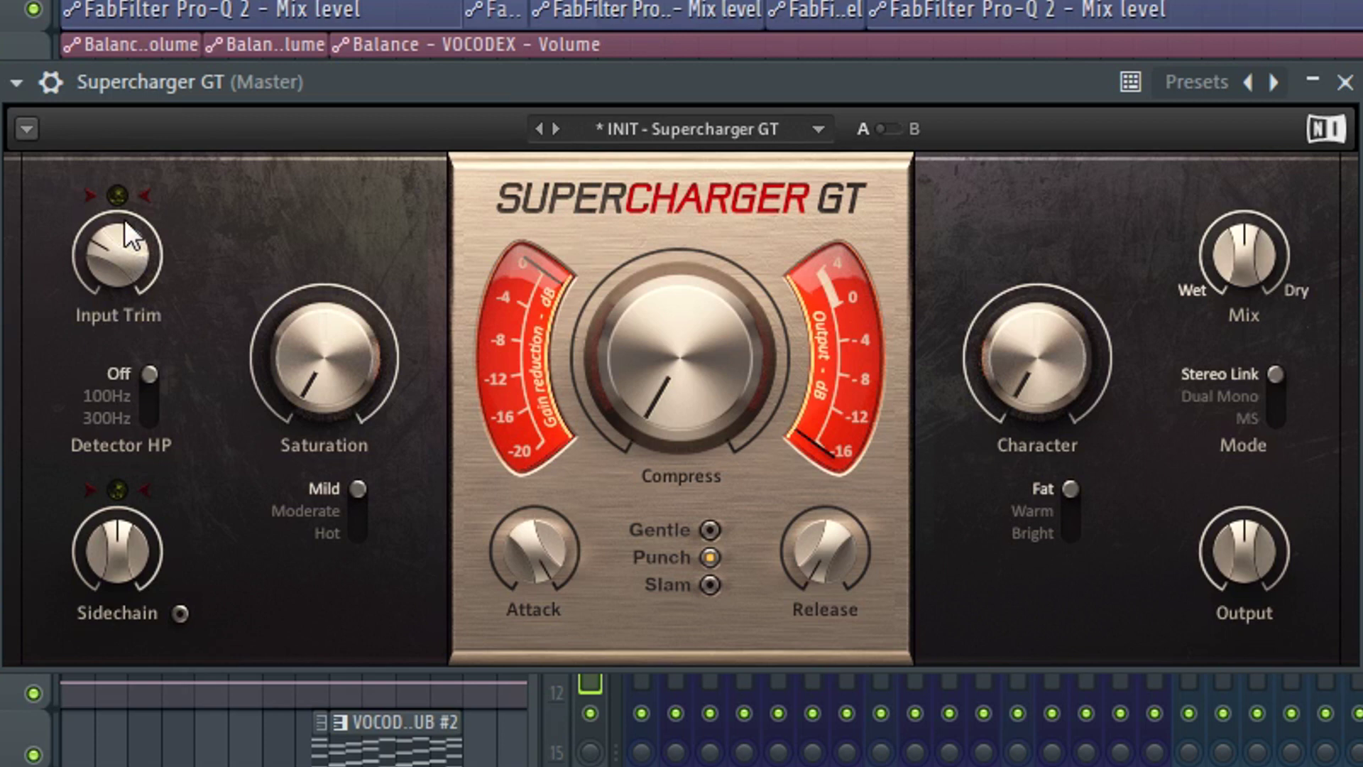
{"action": "mouse_move", "coordinate": [109, 250]}
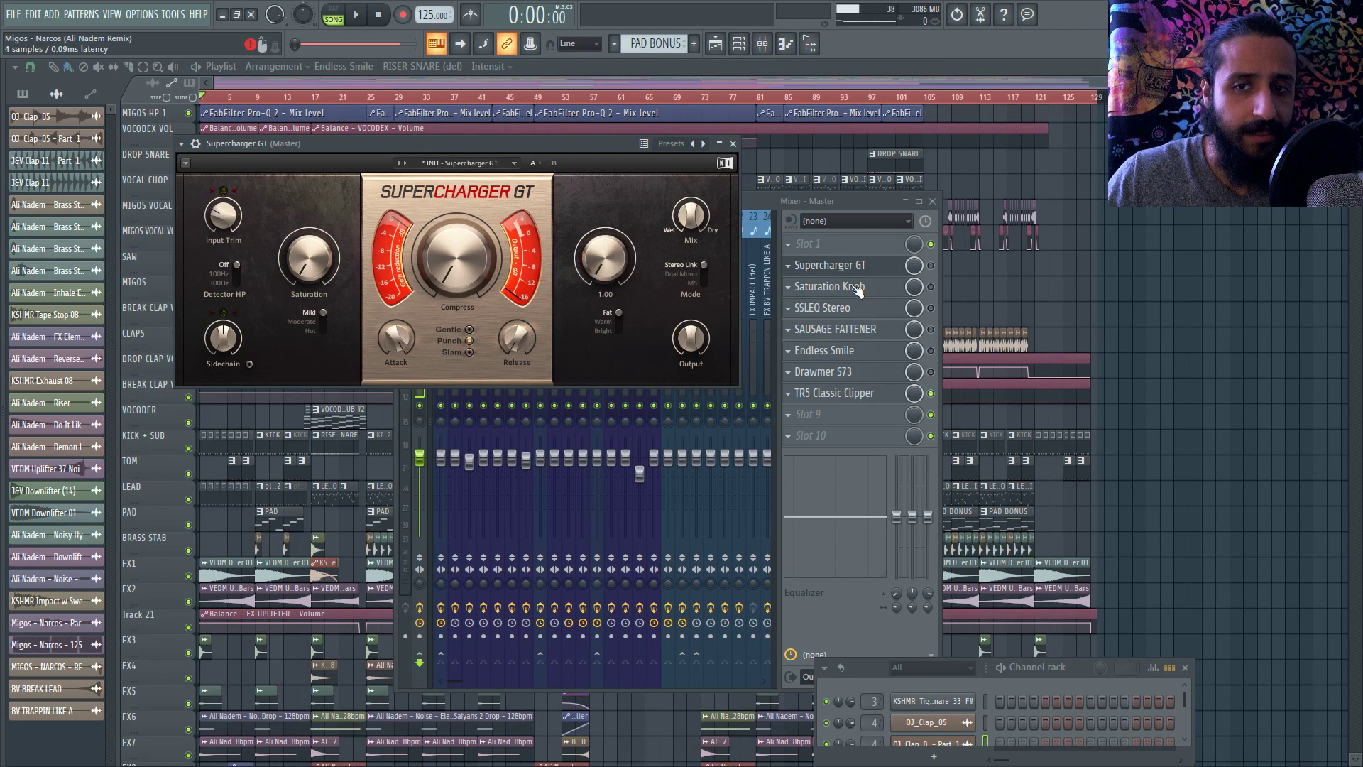
{"action": "left_click", "coordinate": [857, 267]}
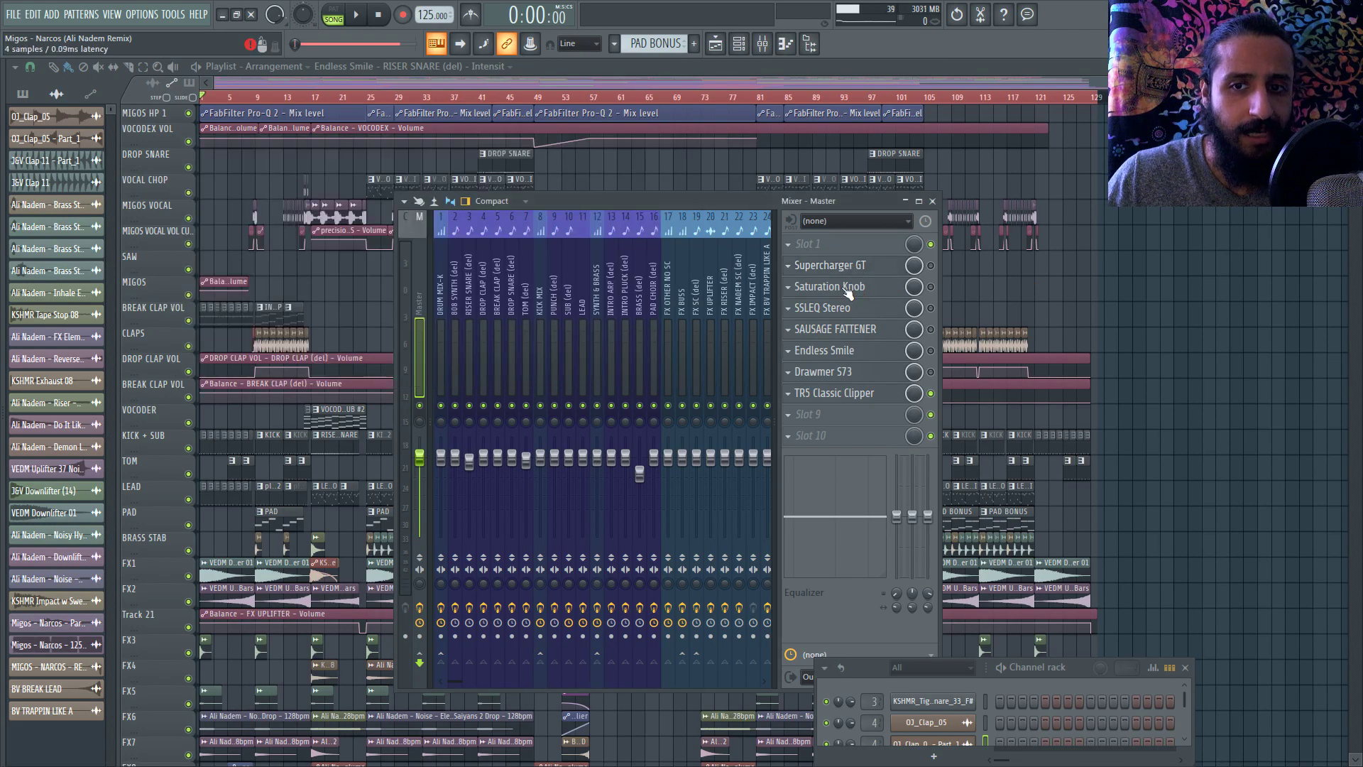
Open Saturation Knob on the Master, examine its saturation amount and saturation type, and close it
{"action": "left_click", "coordinate": [848, 291]}
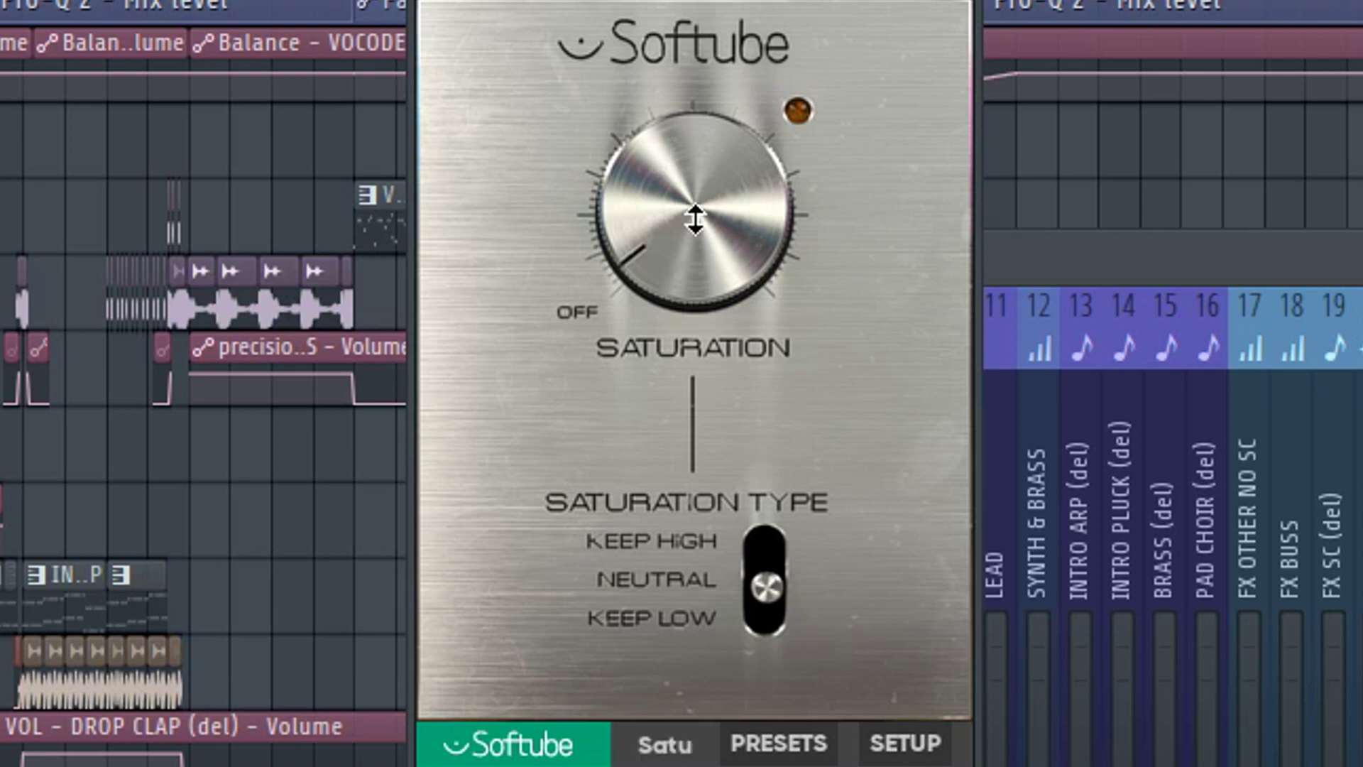
{"action": "left_click_drag", "start_coordinate": [695, 220], "coordinate": [693, 215]}
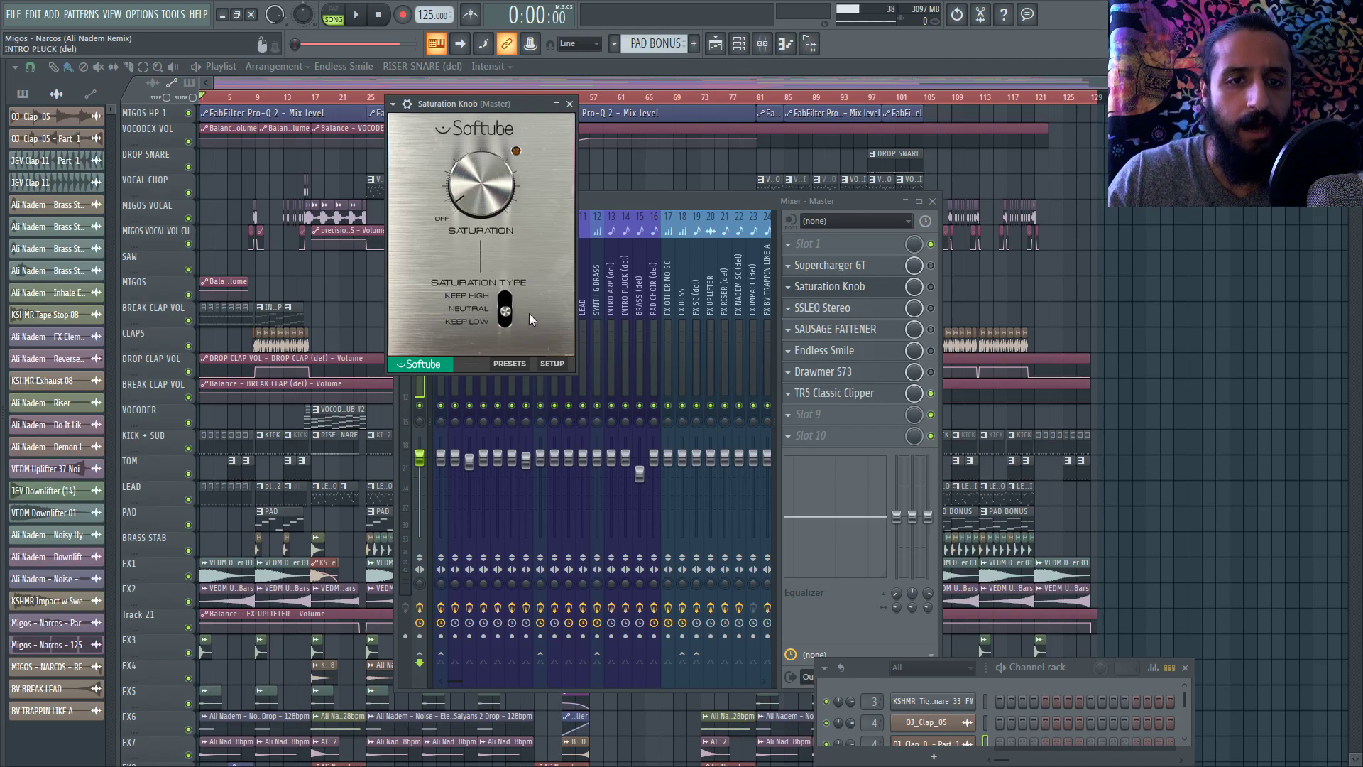
{"action": "mouse_move", "coordinate": [511, 310]}
{"action": "left_mouse_down"}
{"action": "mouse_move", "coordinate": [520, 269]}
{"action": "mouse_move", "coordinate": [509, 352]}
{"action": "mouse_move", "coordinate": [501, 292]}
{"action": "mouse_move", "coordinate": [507, 314]}
{"action": "left_mouse_up"}
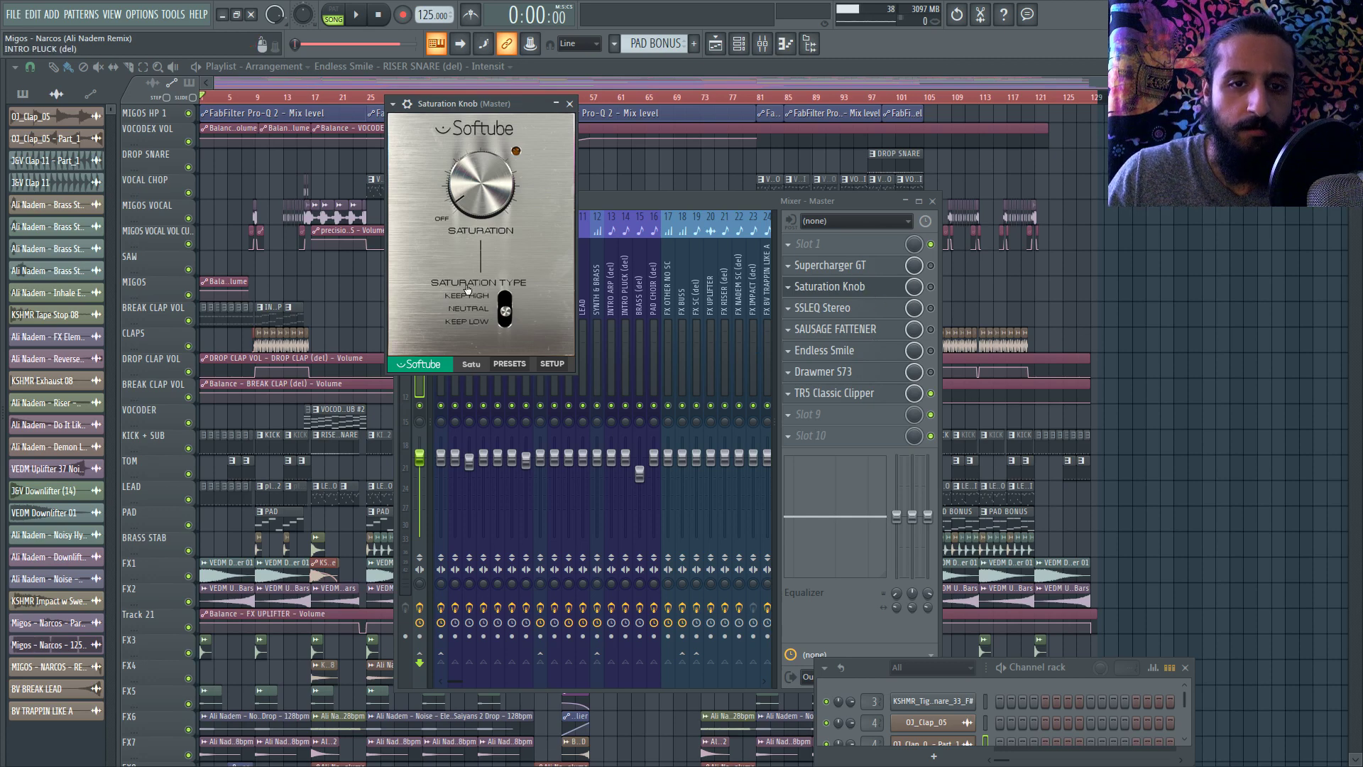
{"action": "left_click", "coordinate": [859, 288]}
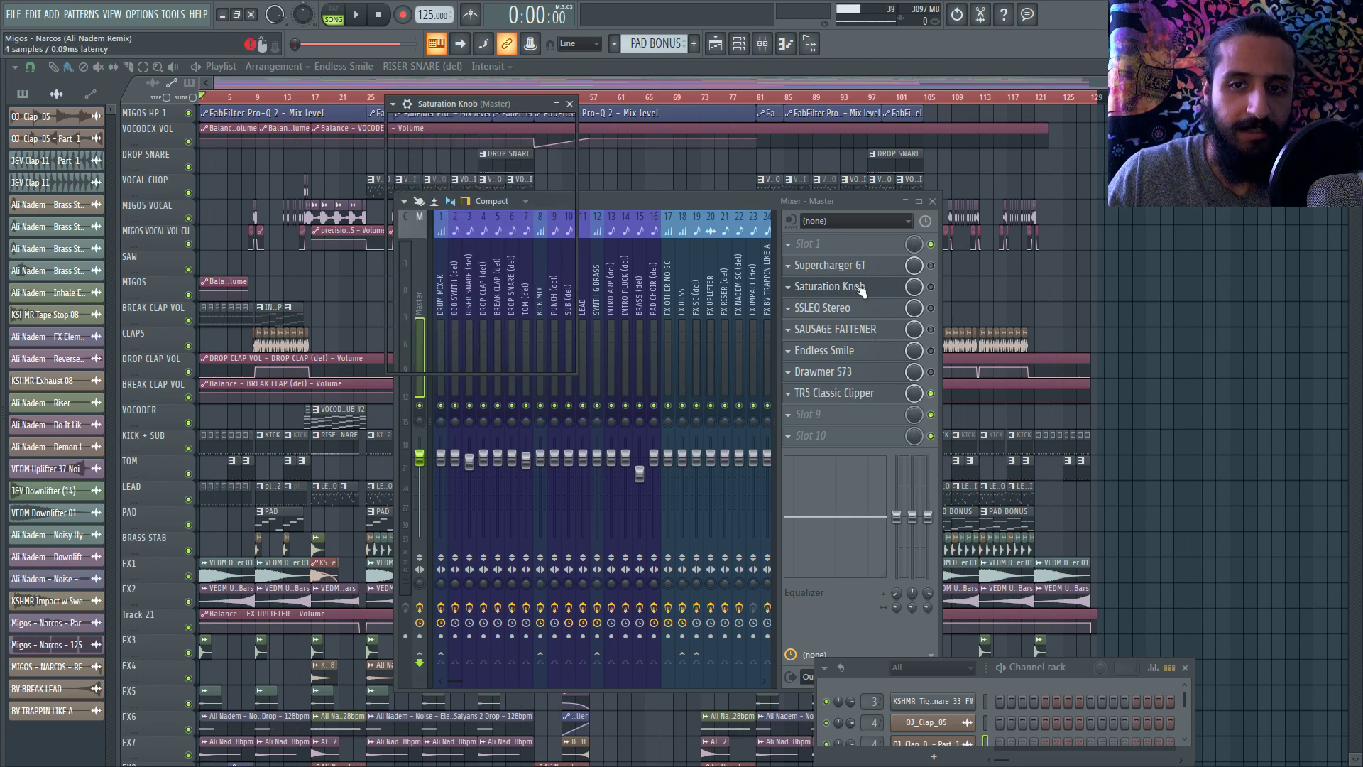
Open SSLEQ Stereo on the Master, try its analog switch and inspect the high-pass frequency and the HMF and HF gains
{"action": "left_click", "coordinate": [854, 314]}
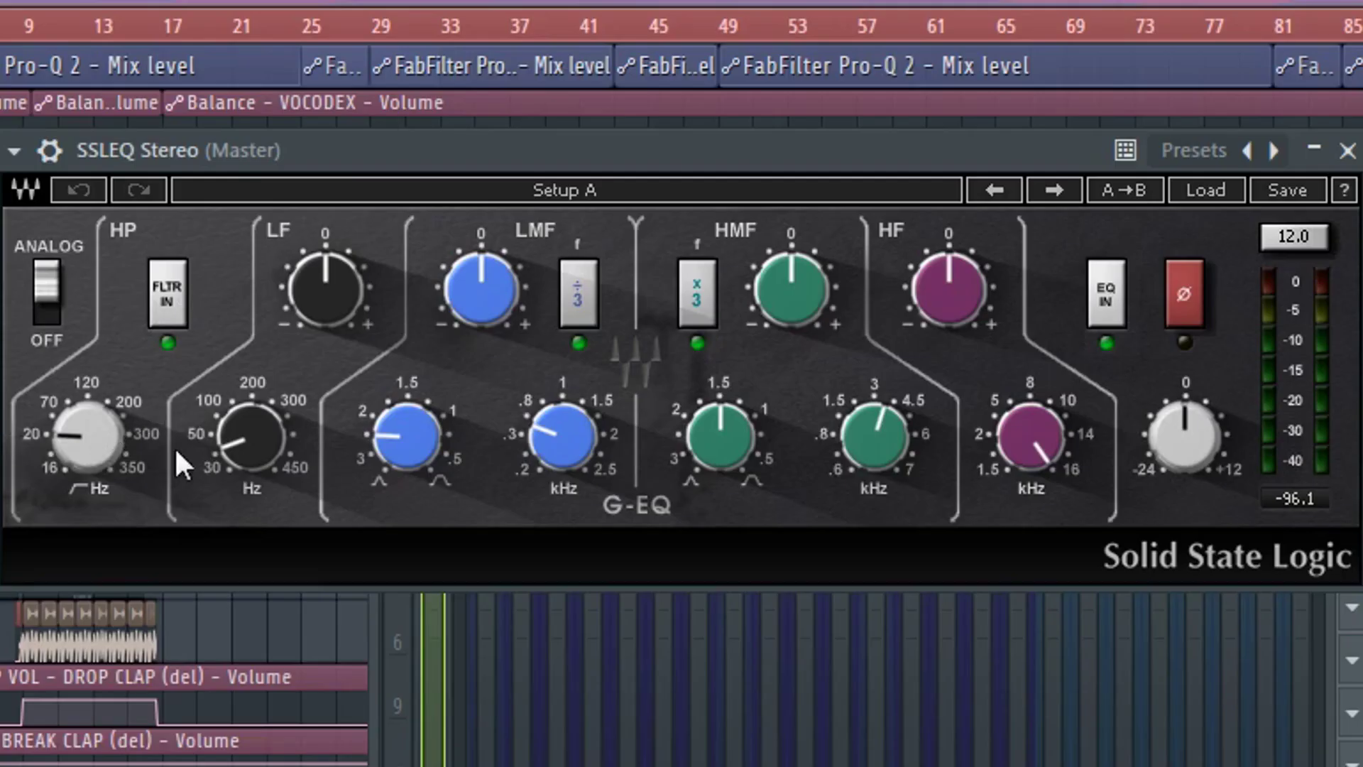
{"action": "left_click", "coordinate": [74, 431]}
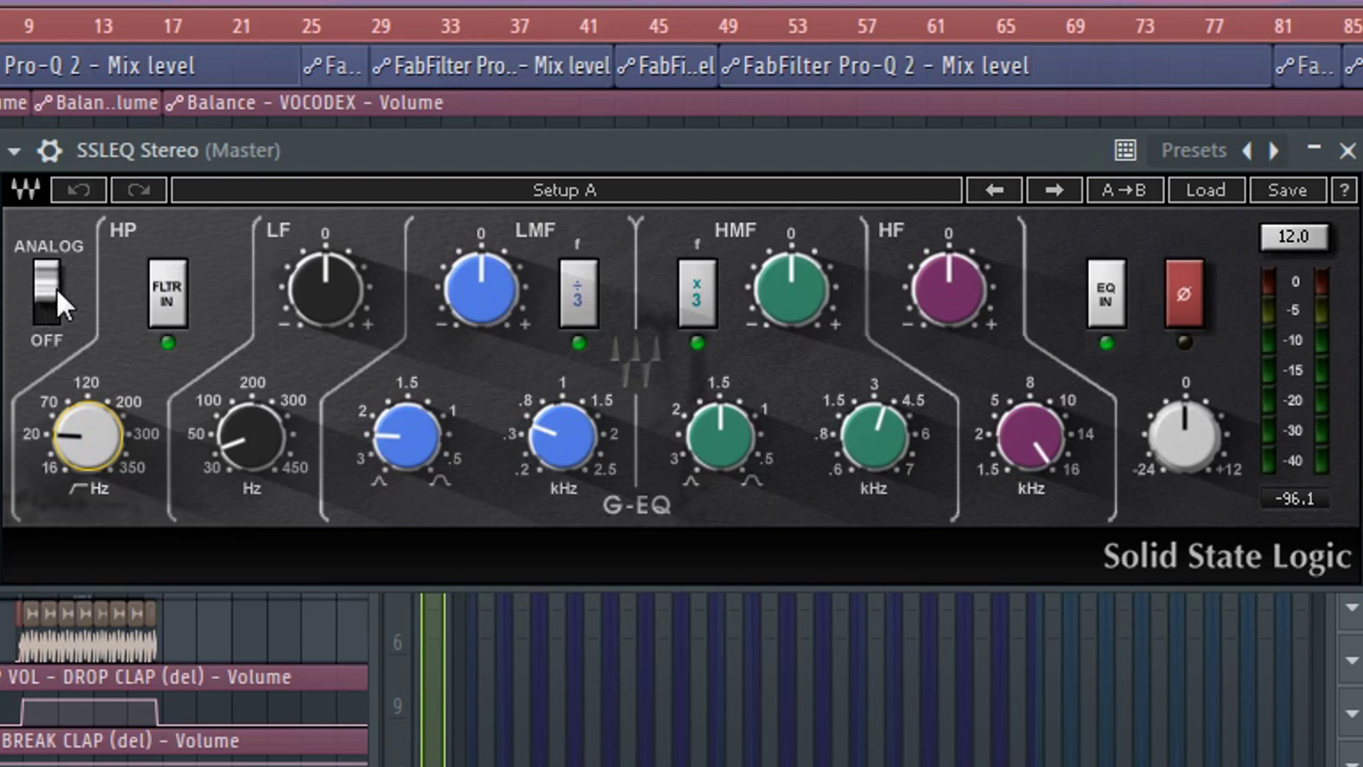
{"action": "left_click", "coordinate": [47, 291]}
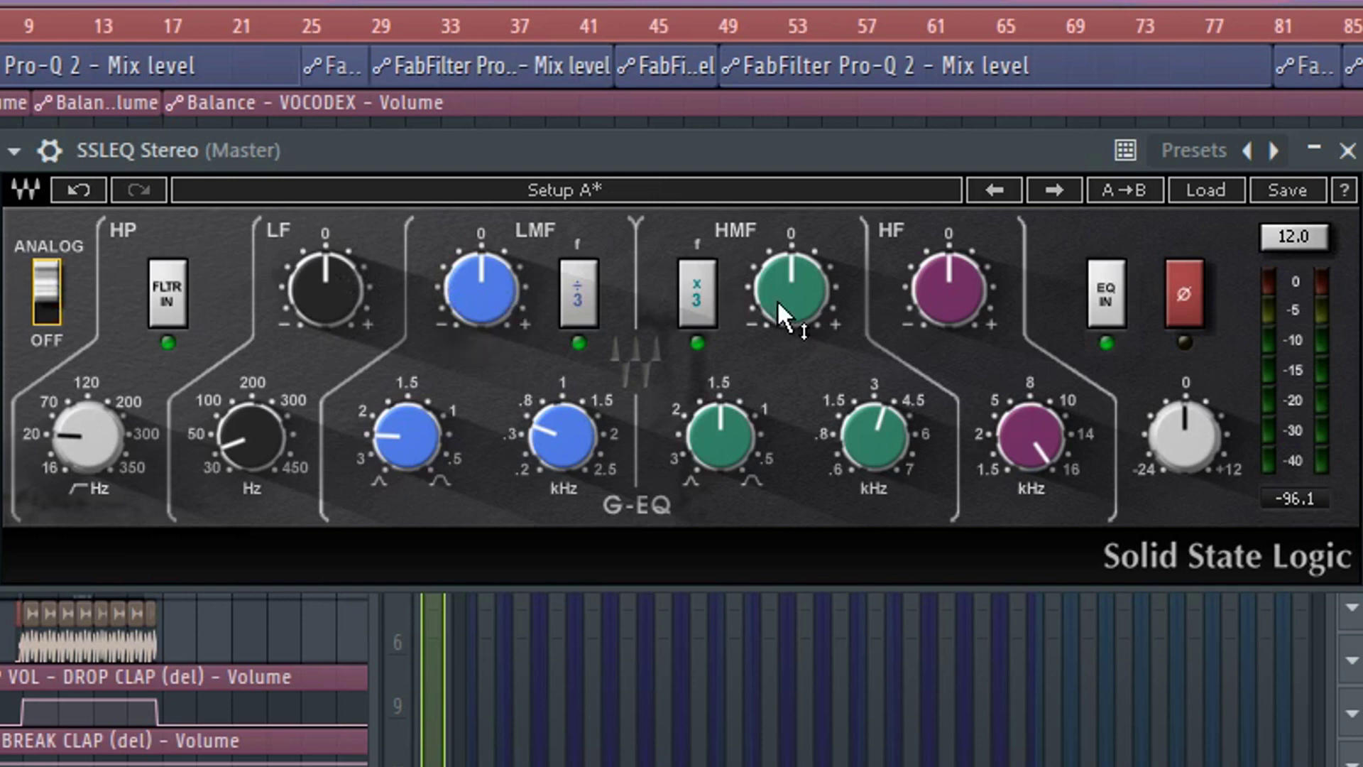
{"action": "mouse_move", "coordinate": [794, 271]}
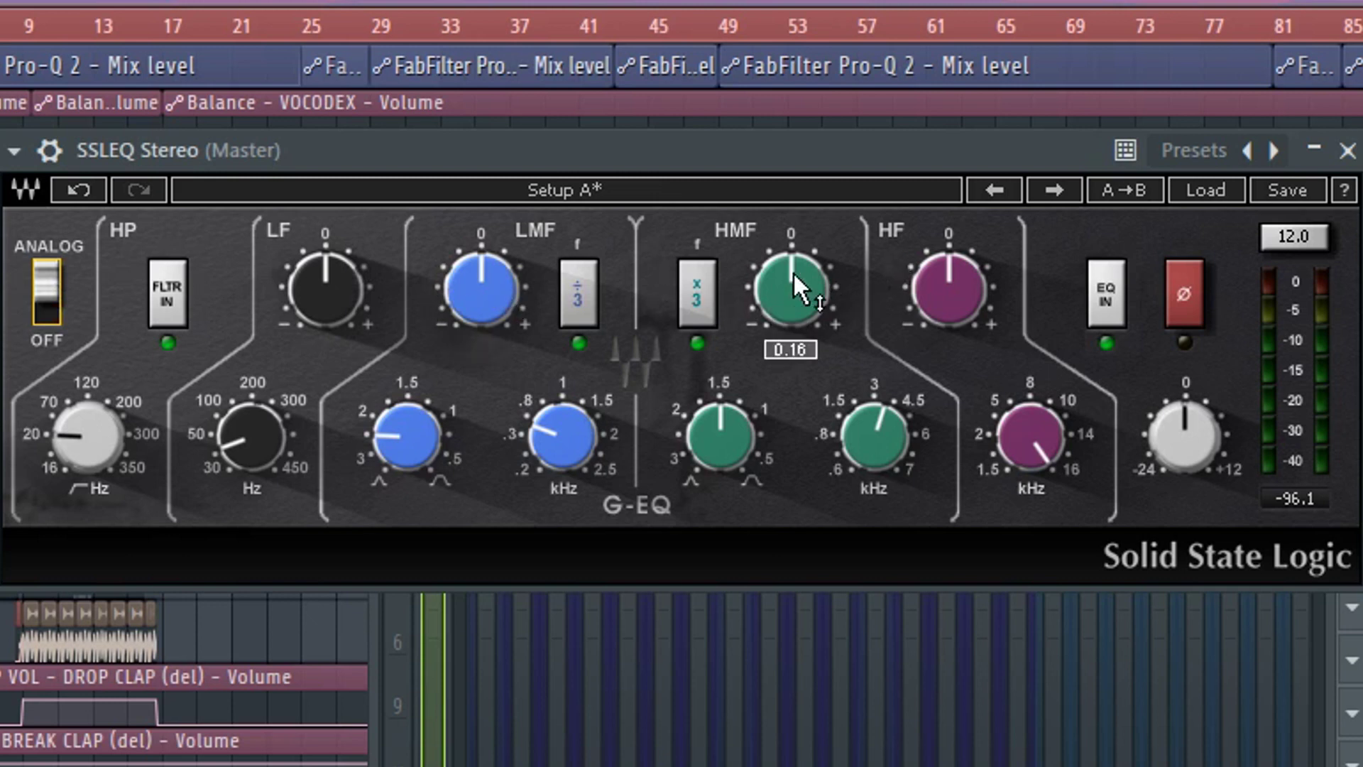
{"action": "mouse_move", "coordinate": [957, 272]}
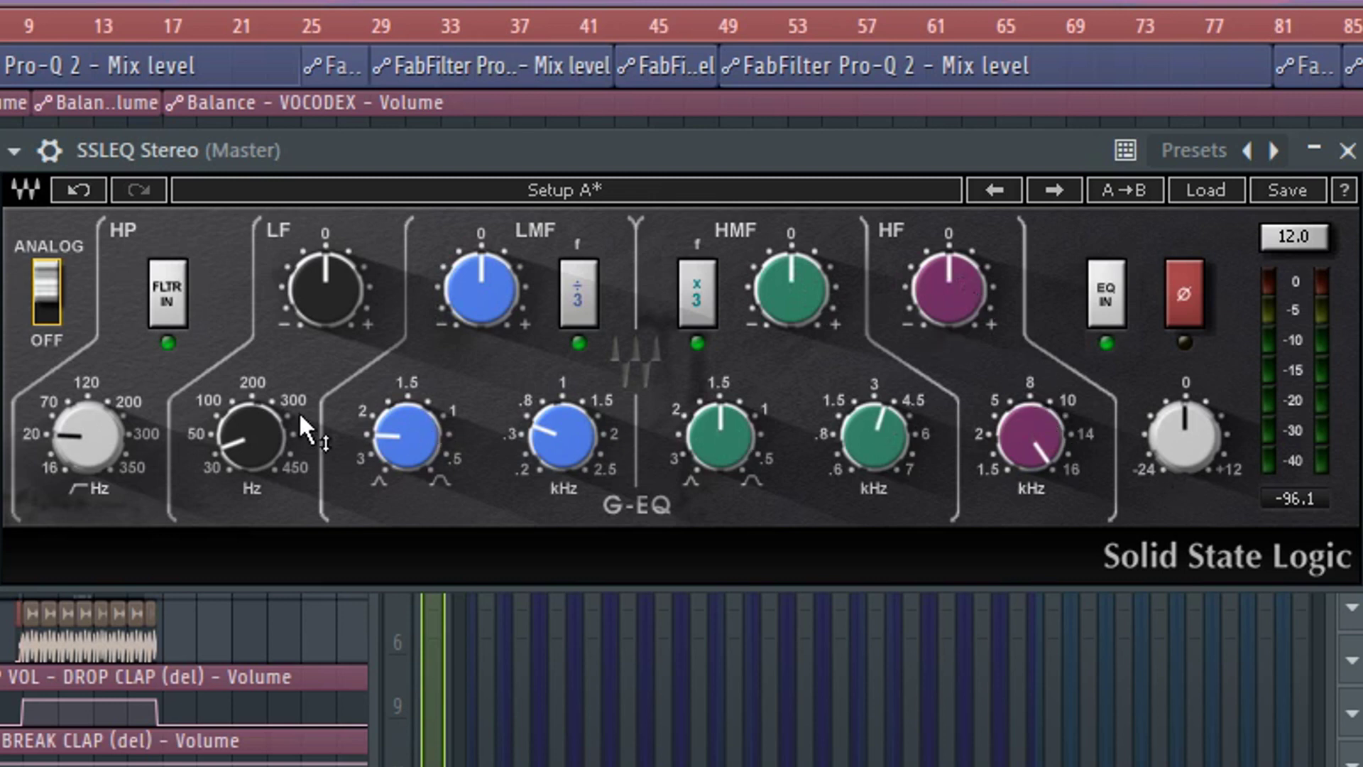
Try the EQ In, high-pass filter and analog switches of SSLEQ Stereo, and close the plugin
{"action": "double_click", "coordinate": [1105, 296]}
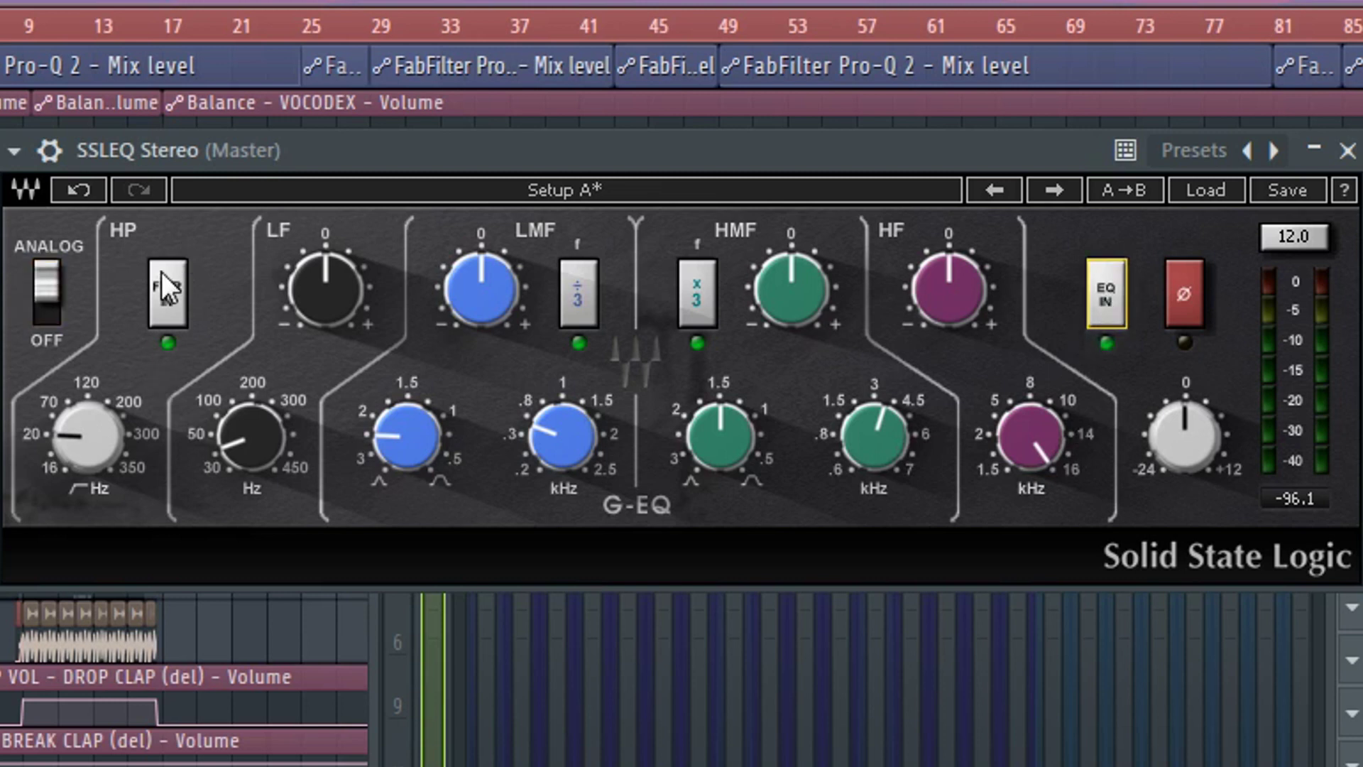
{"action": "double_click", "coordinate": [167, 288]}
{"action": "left_click", "coordinate": [1118, 298]}
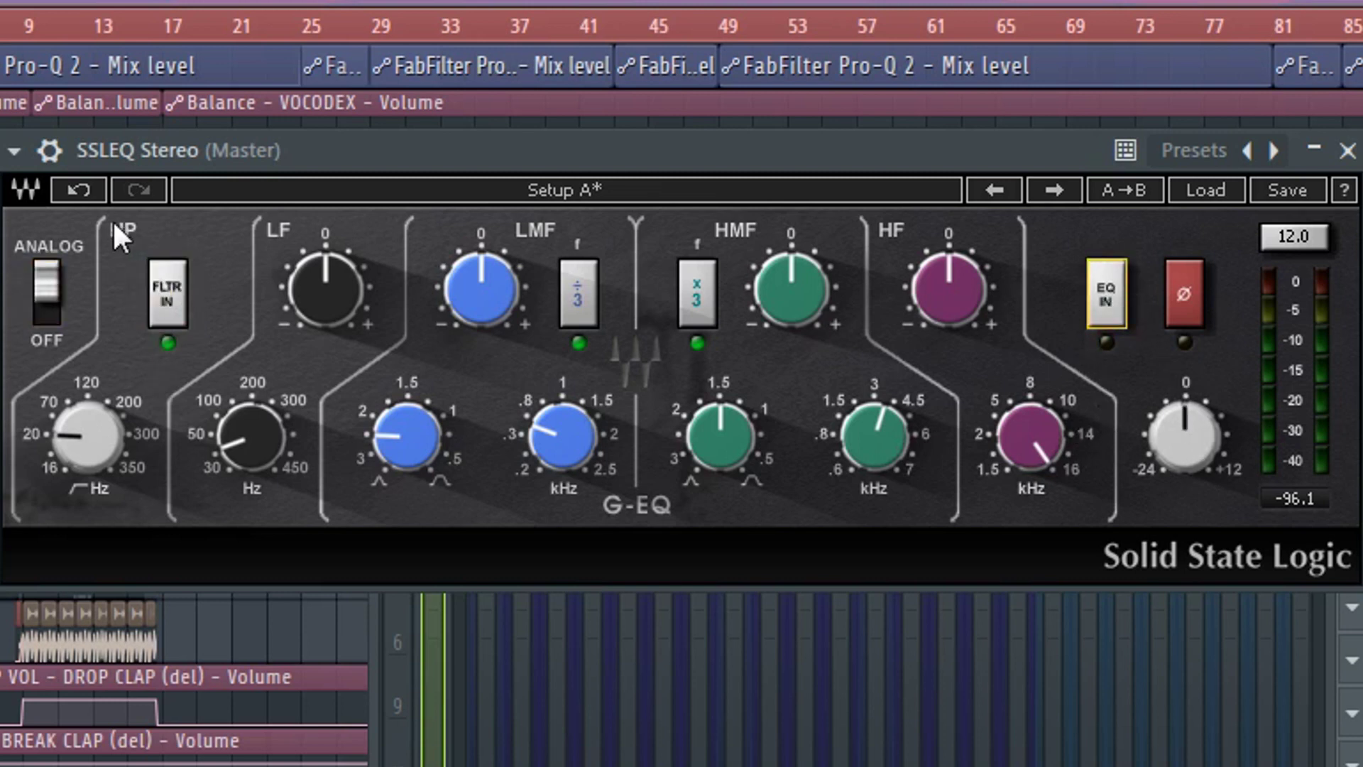
{"action": "left_click", "coordinate": [51, 290]}
{"action": "left_click", "coordinate": [54, 285]}
{"action": "double_click", "coordinate": [1093, 284]}
{"action": "left_click", "coordinate": [1347, 151]}
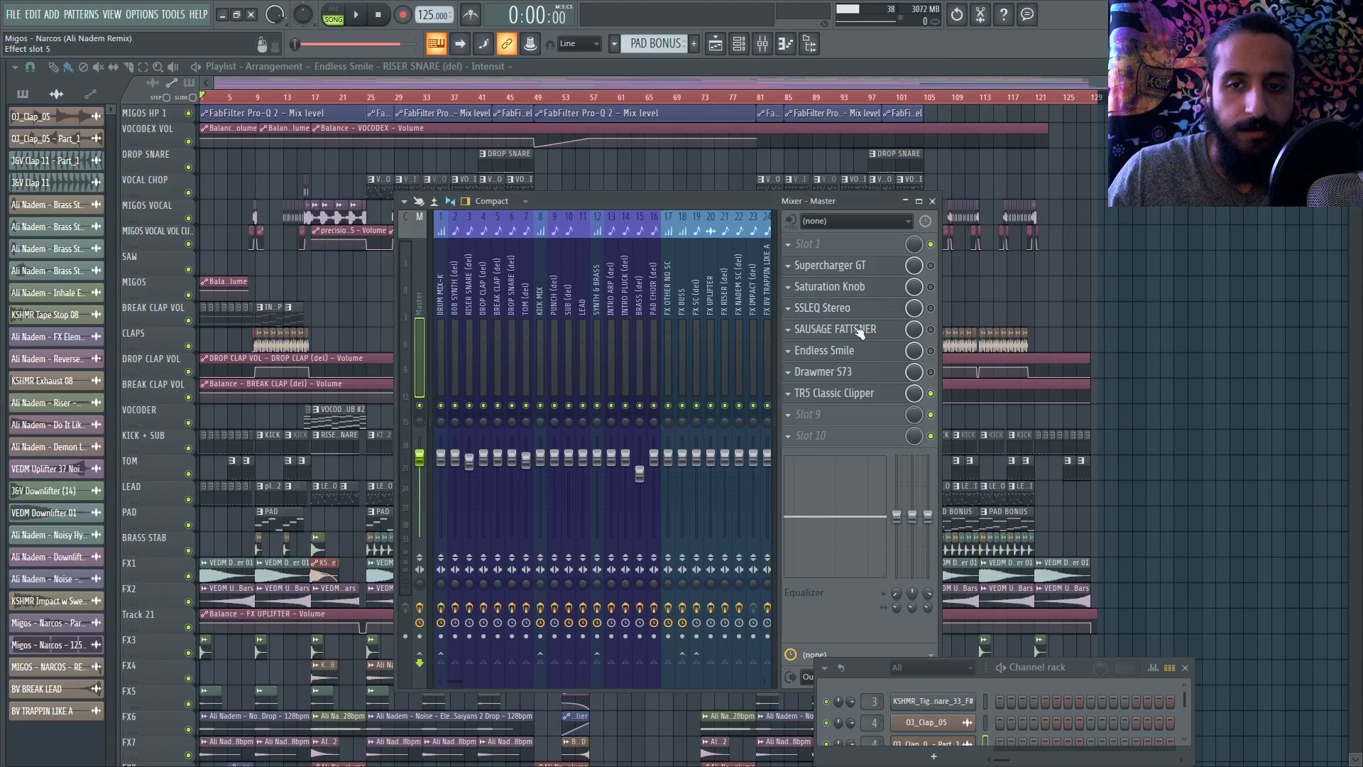
Check Sausage Fattener's fatness and color, and set Endless Smile's intensity to 26 % on the Master
{"action": "left_click", "coordinate": [861, 330]}
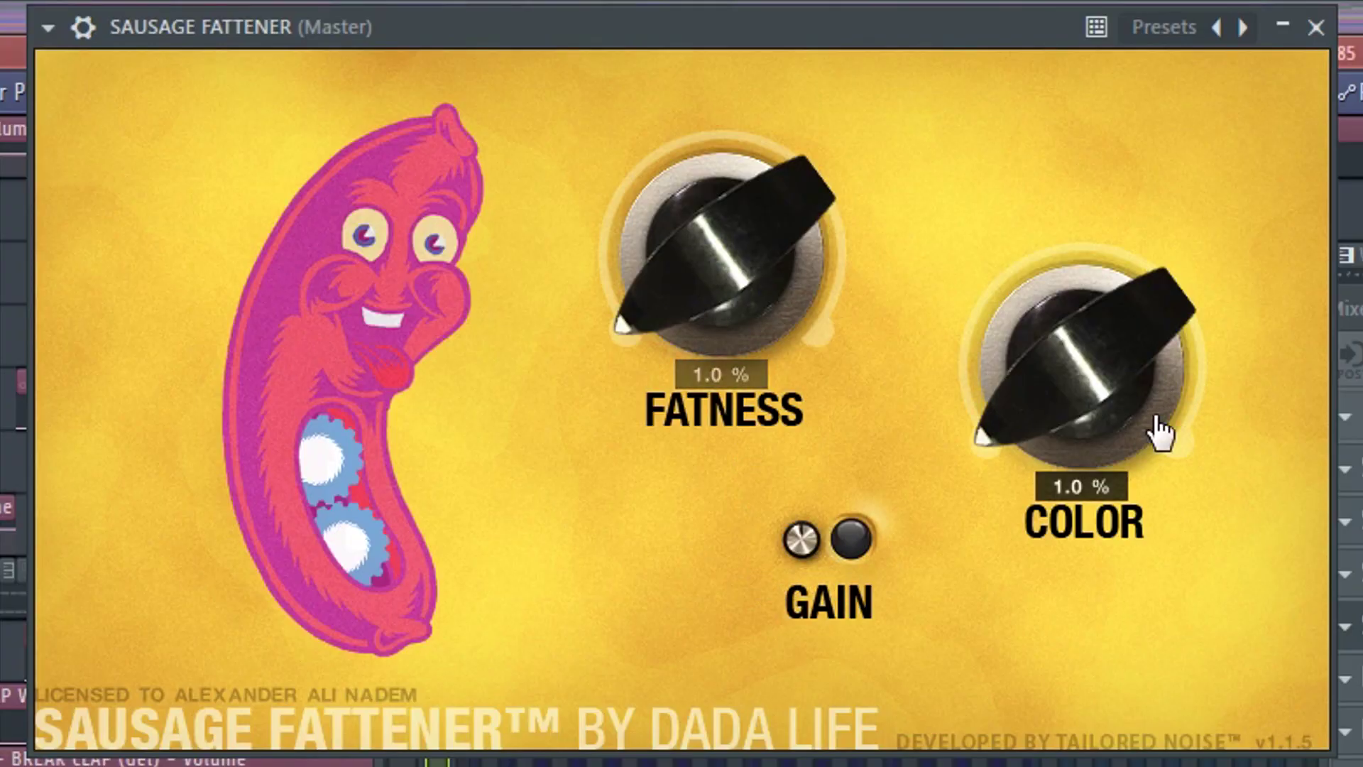
{"action": "left_click", "coordinate": [817, 348]}
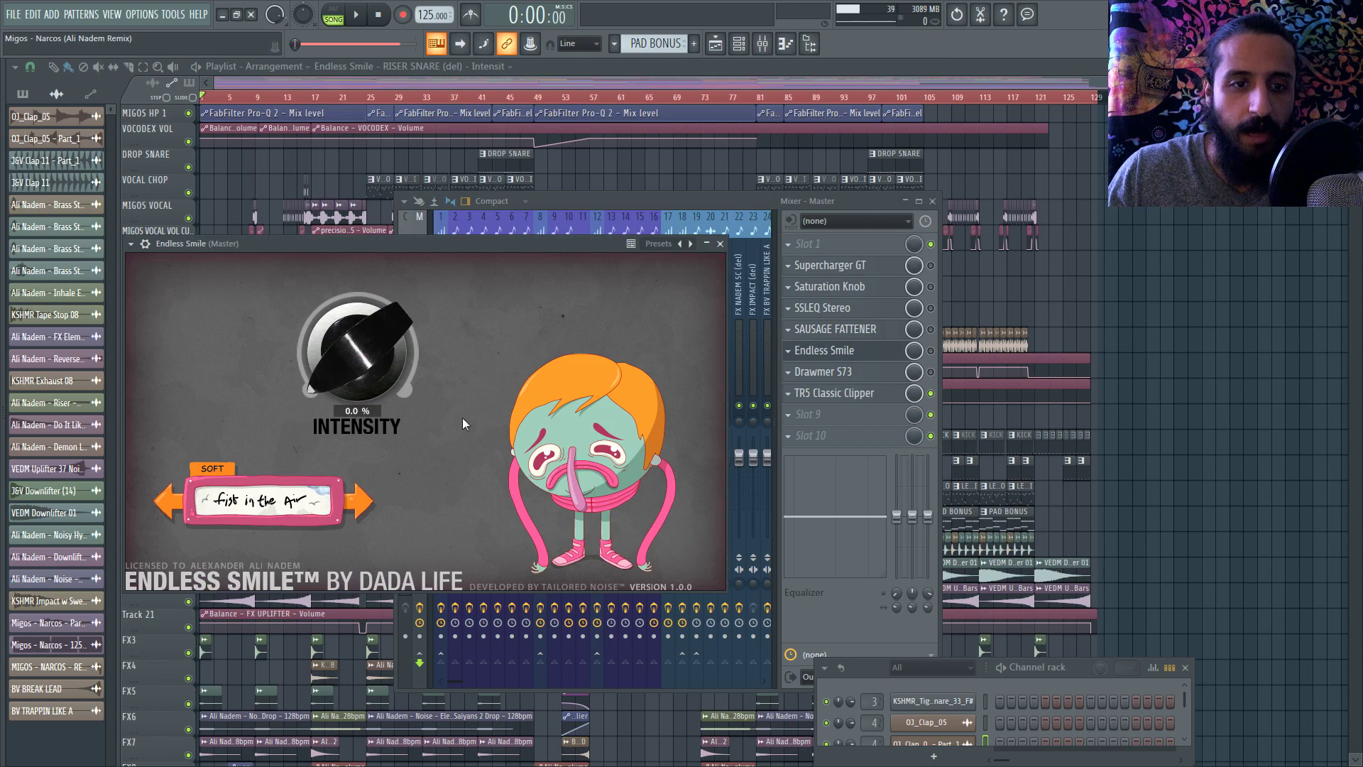
{"action": "left_click_drag", "start_coordinate": [375, 355], "coordinate": [408, 423]}
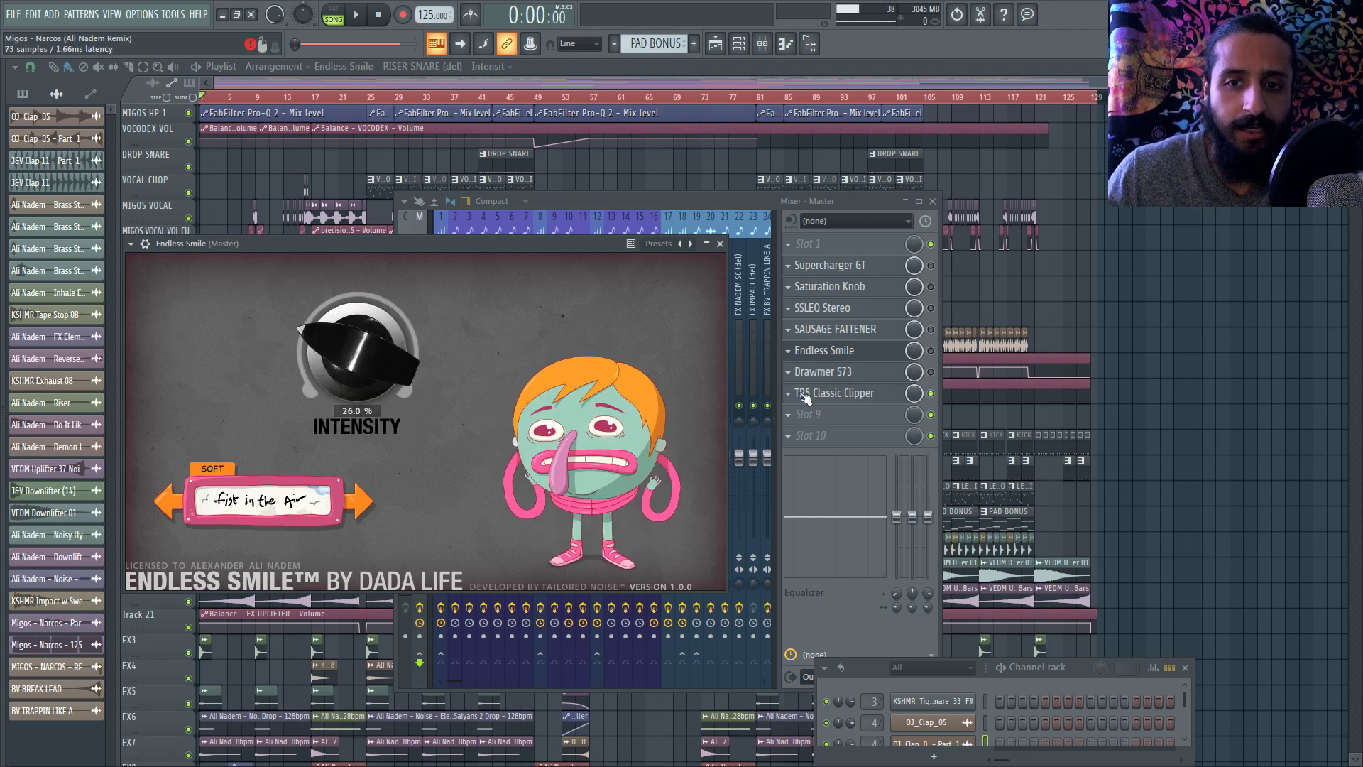
{"action": "left_click", "coordinate": [822, 354]}
Open Drawmer S73 on the Master, examine its amount, style, mix and gain settings, and close it
{"action": "left_click", "coordinate": [822, 371]}
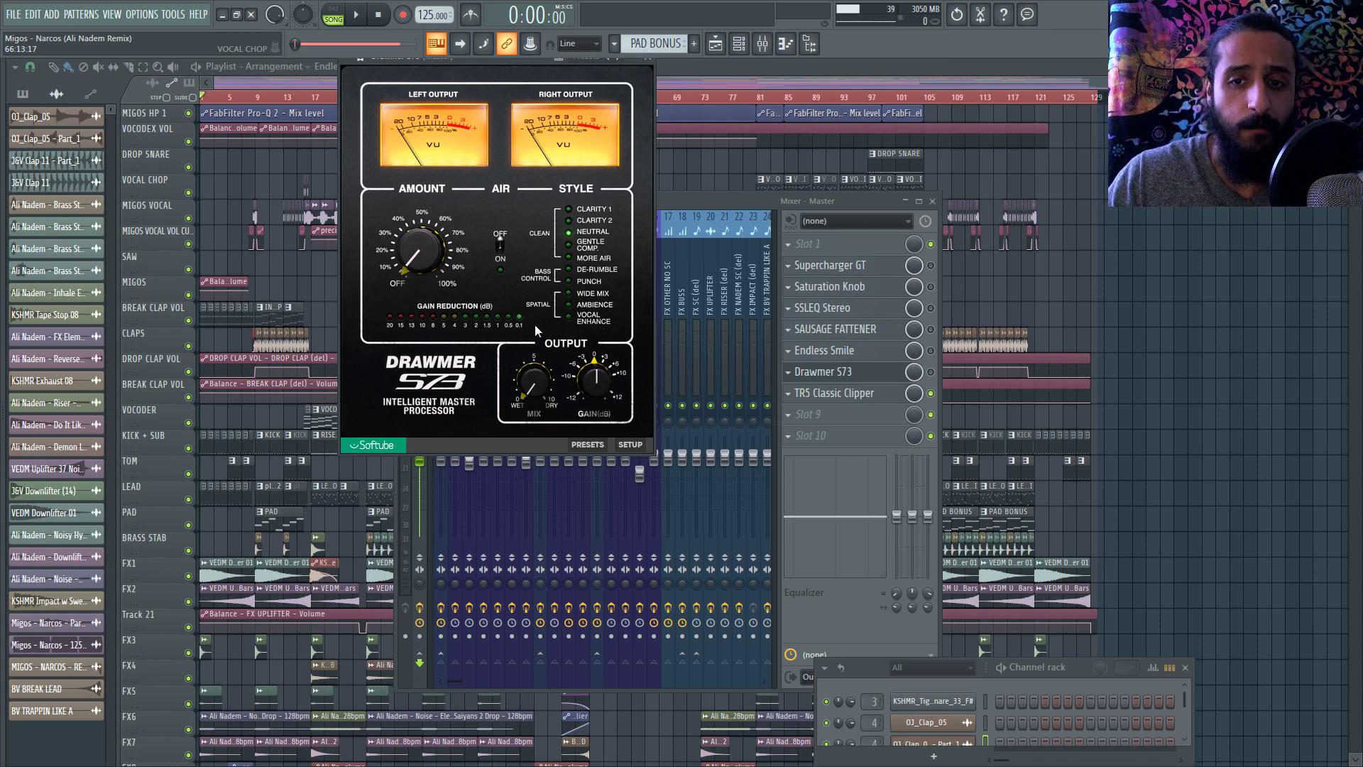
{"action": "left_click", "coordinate": [840, 374]}
Try a lower slope of about -9.7 on TR5 Classic Clipper, return the slope to 0.0, and close the plugin
{"action": "left_click", "coordinate": [836, 396]}
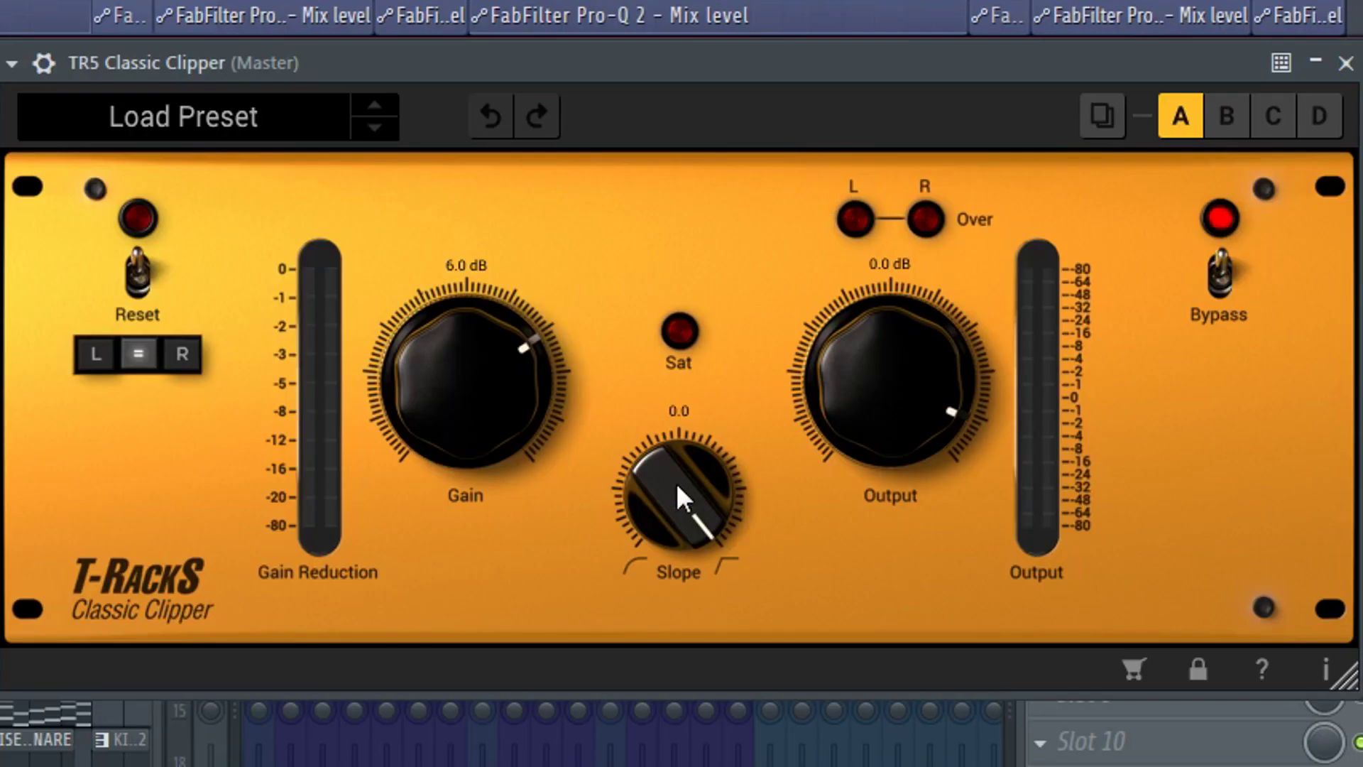
{"action": "left_click_drag", "start_coordinate": [675, 483], "coordinate": [690, 514]}
{"action": "left_click_drag", "start_coordinate": [693, 602], "coordinate": [721, 763]}
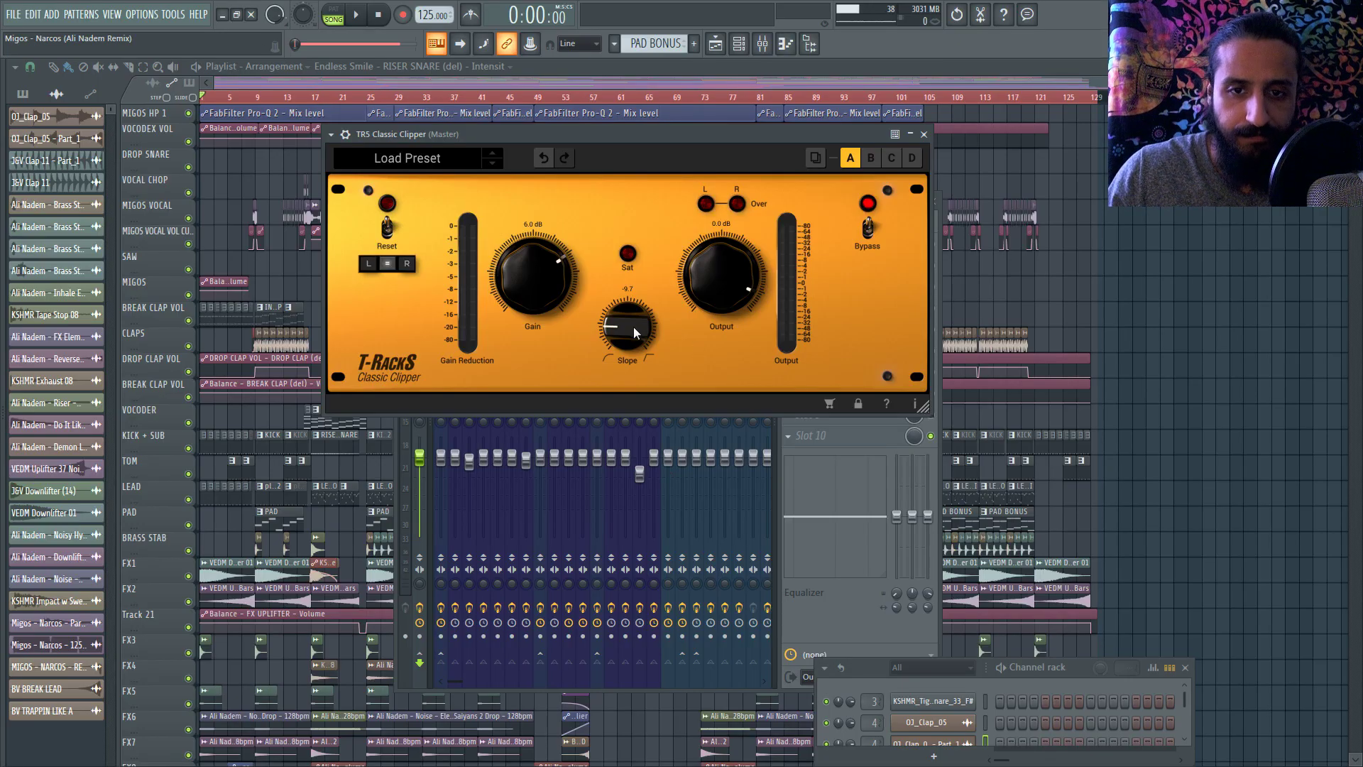
{"action": "left_click_drag", "start_coordinate": [632, 327], "coordinate": [649, 189]}
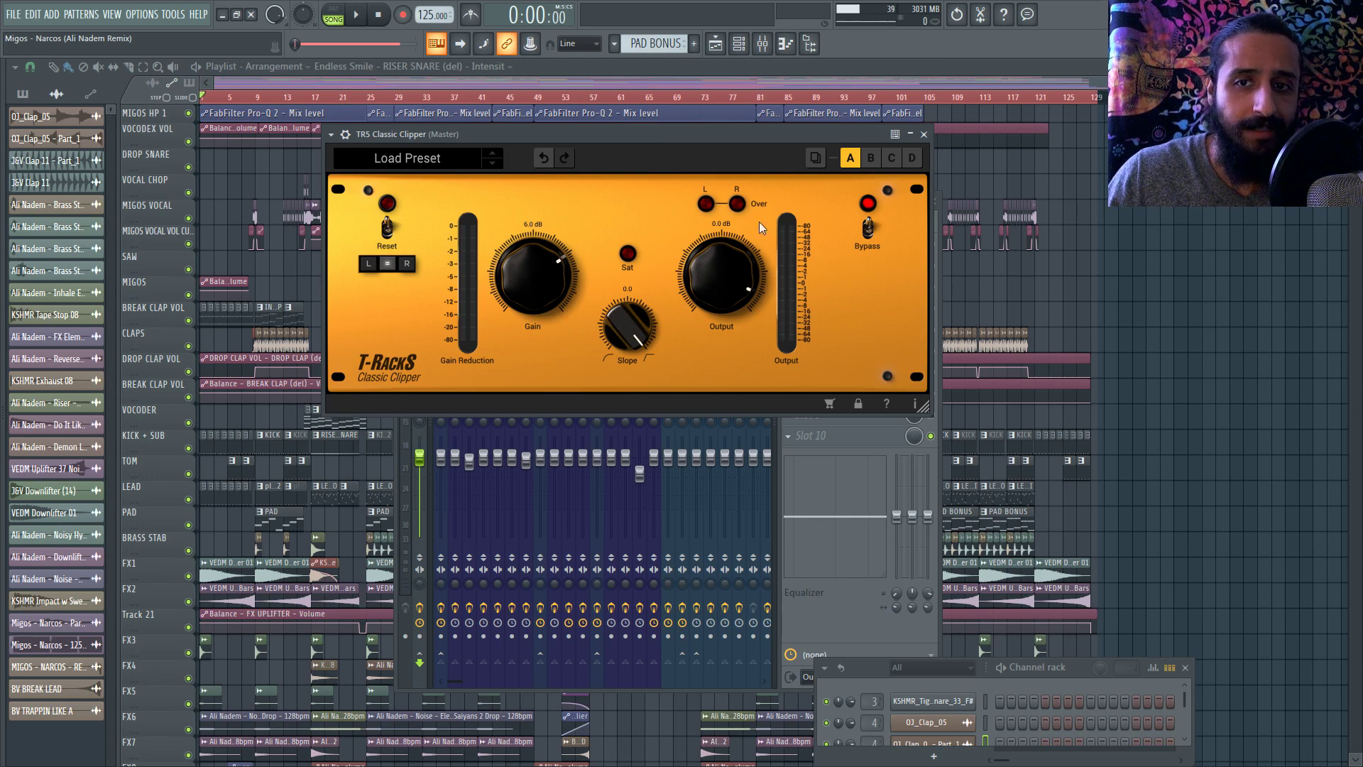
{"action": "left_click", "coordinate": [924, 134]}
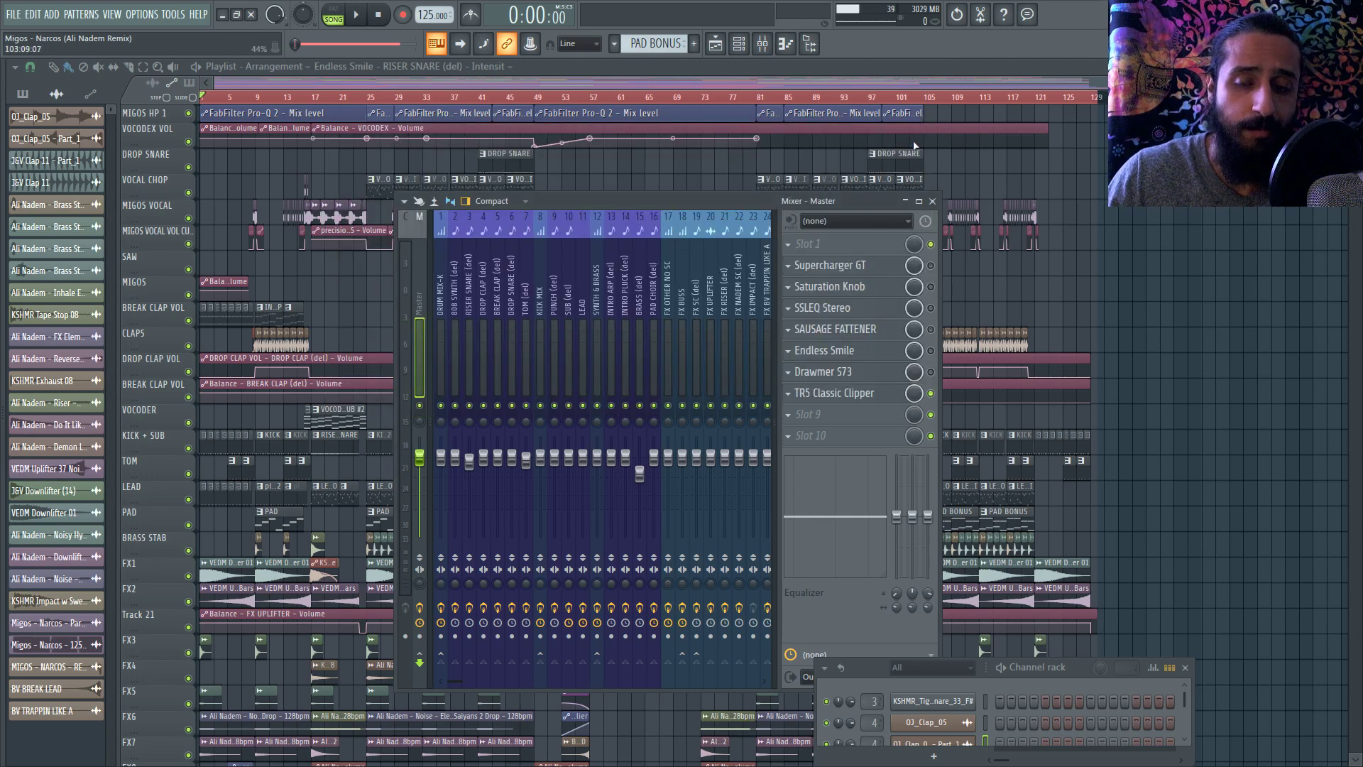
Widen the mixer window to show all inserts up to FX BREAK LEAD, and bring it back over the playlist
{"action": "left_click_drag", "start_coordinate": [940, 281], "coordinate": [1196, 290]}
{"action": "key", "text": "F9"}
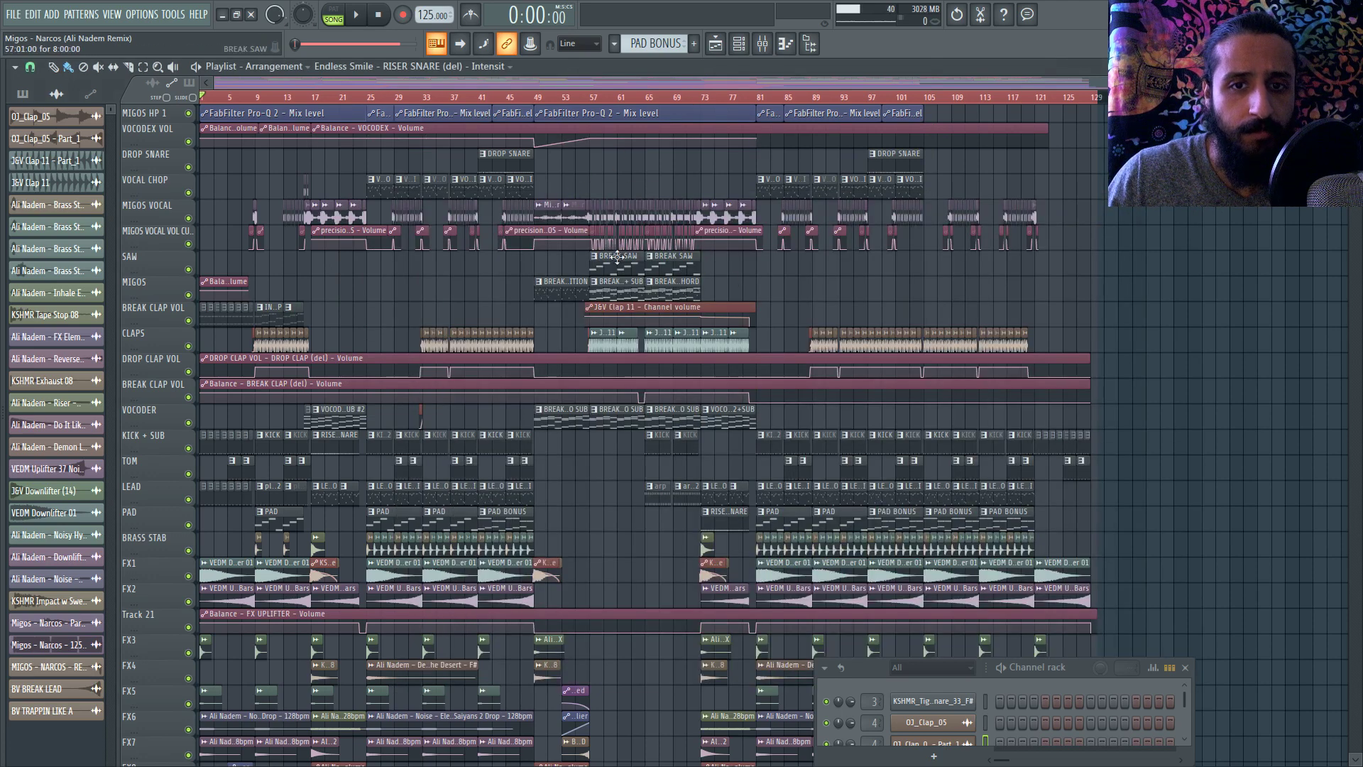
{"action": "scroll", "coordinate": [632, 250], "scroll_direction": "down", "scroll_amount": 4}
{"action": "key", "text": "F9"}
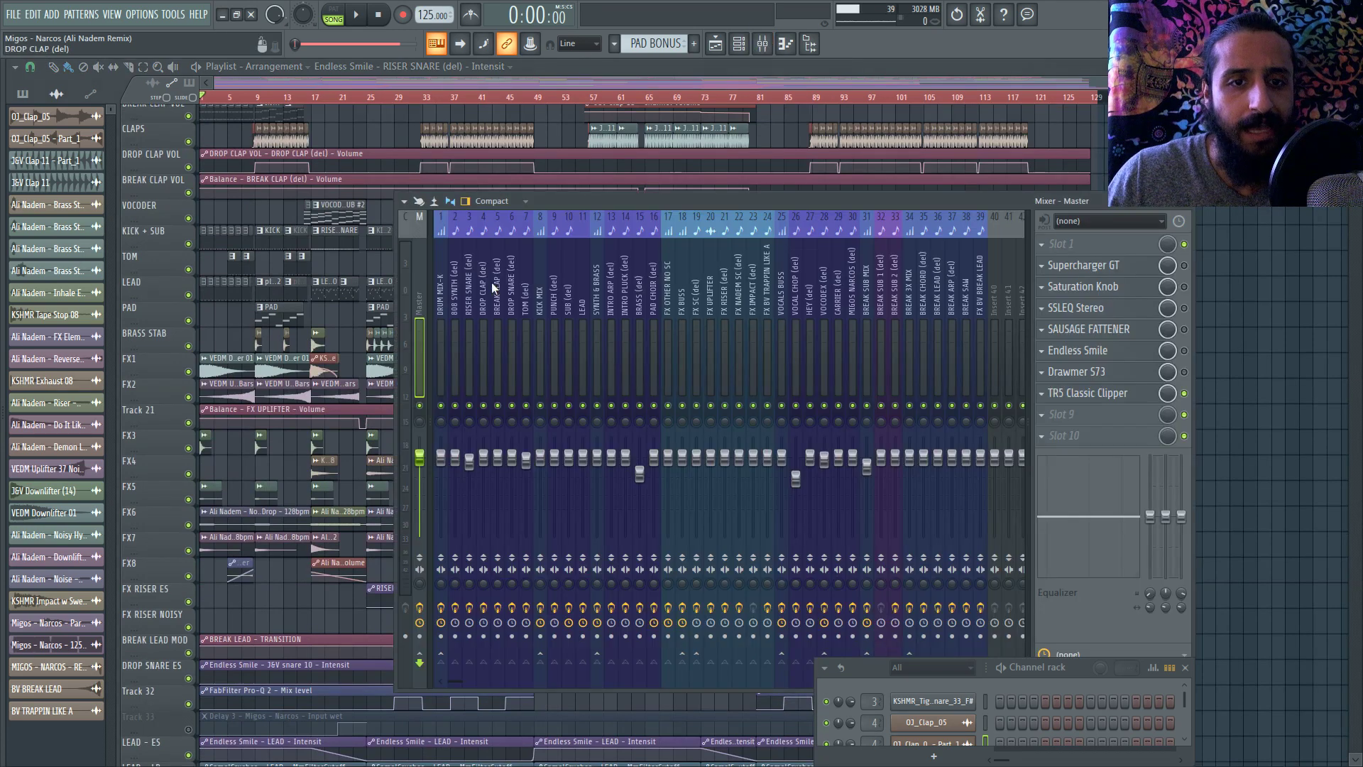
Switch the mixer layout to Wide
{"action": "left_click", "coordinate": [492, 202]}
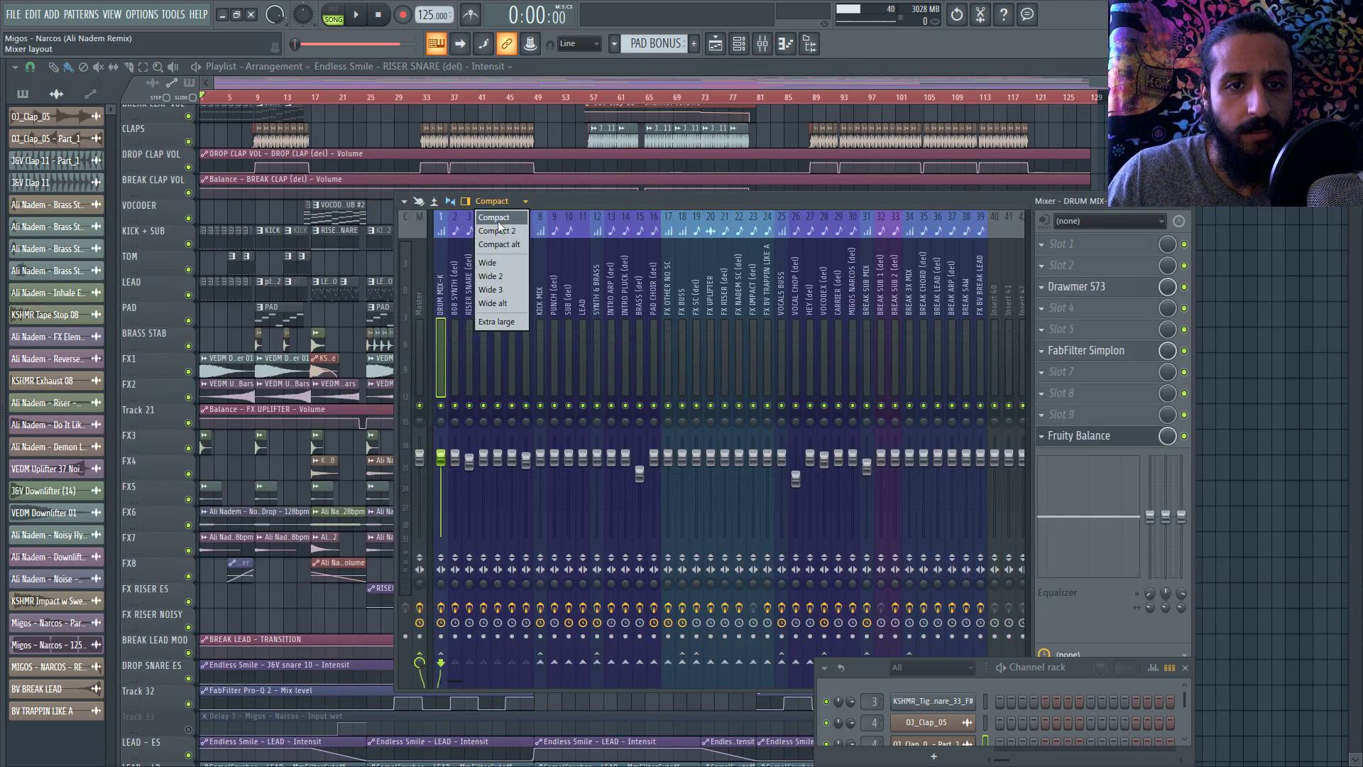
{"action": "left_click", "coordinate": [488, 263]}
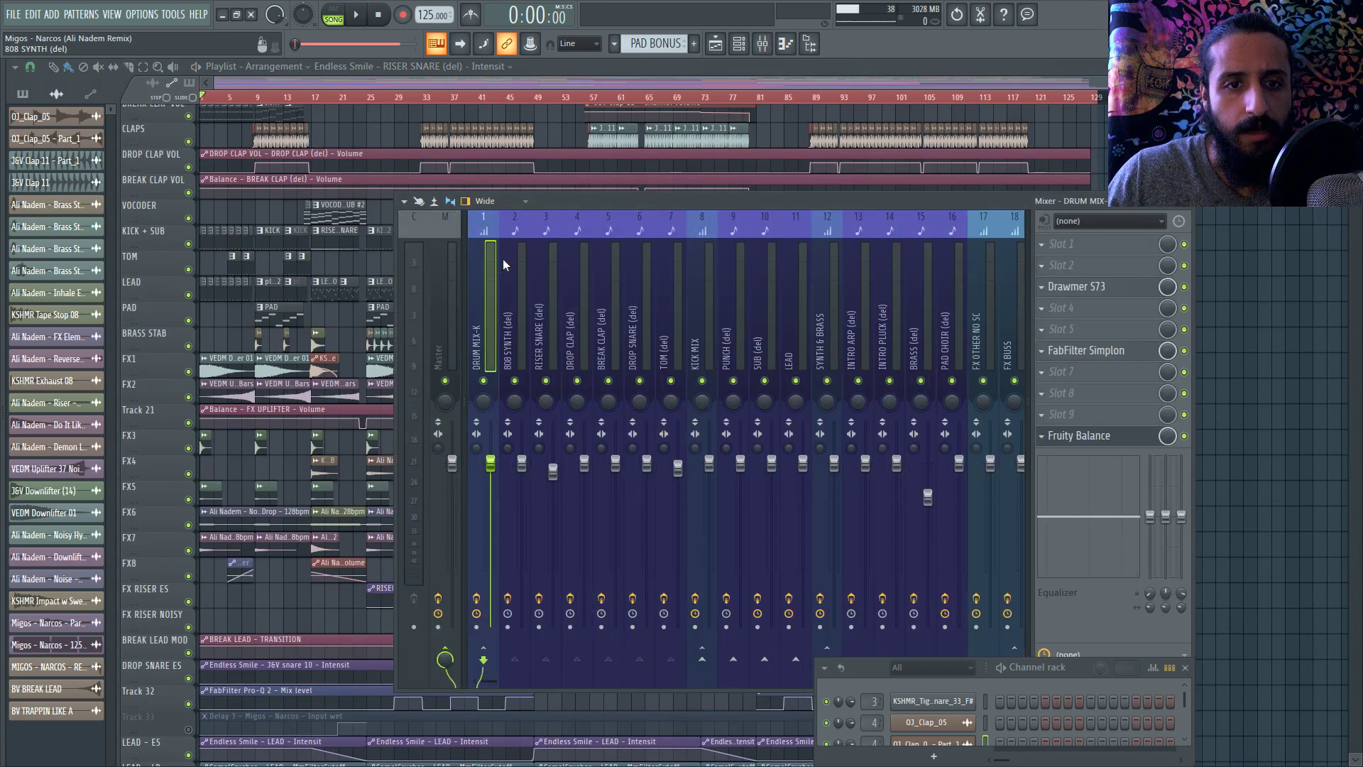
Check Fruity Balance on the KICK MIX insert and close it, moving the playhead to about bar 60
{"action": "left_click", "coordinate": [1083, 435]}
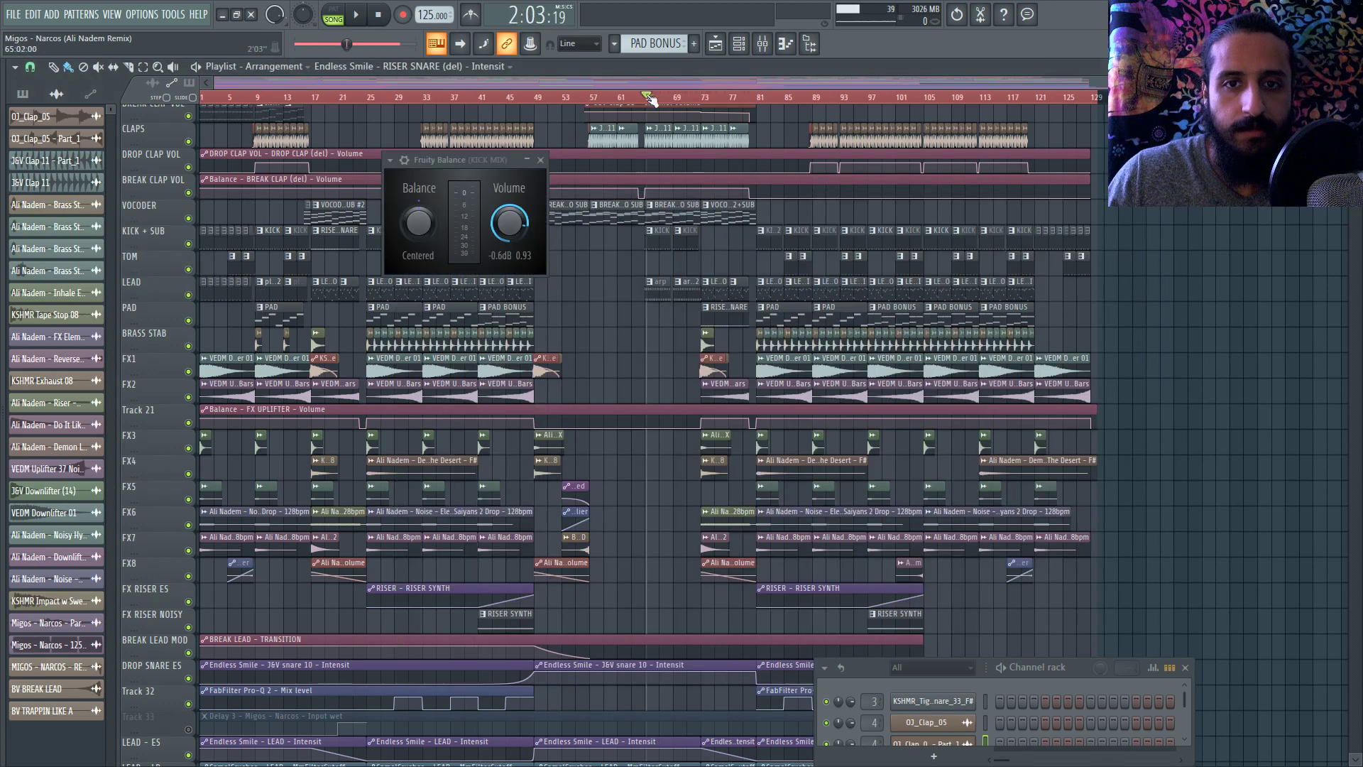
{"action": "left_click_drag", "start_coordinate": [651, 99], "coordinate": [611, 98]}
{"action": "left_click", "coordinate": [763, 45]}
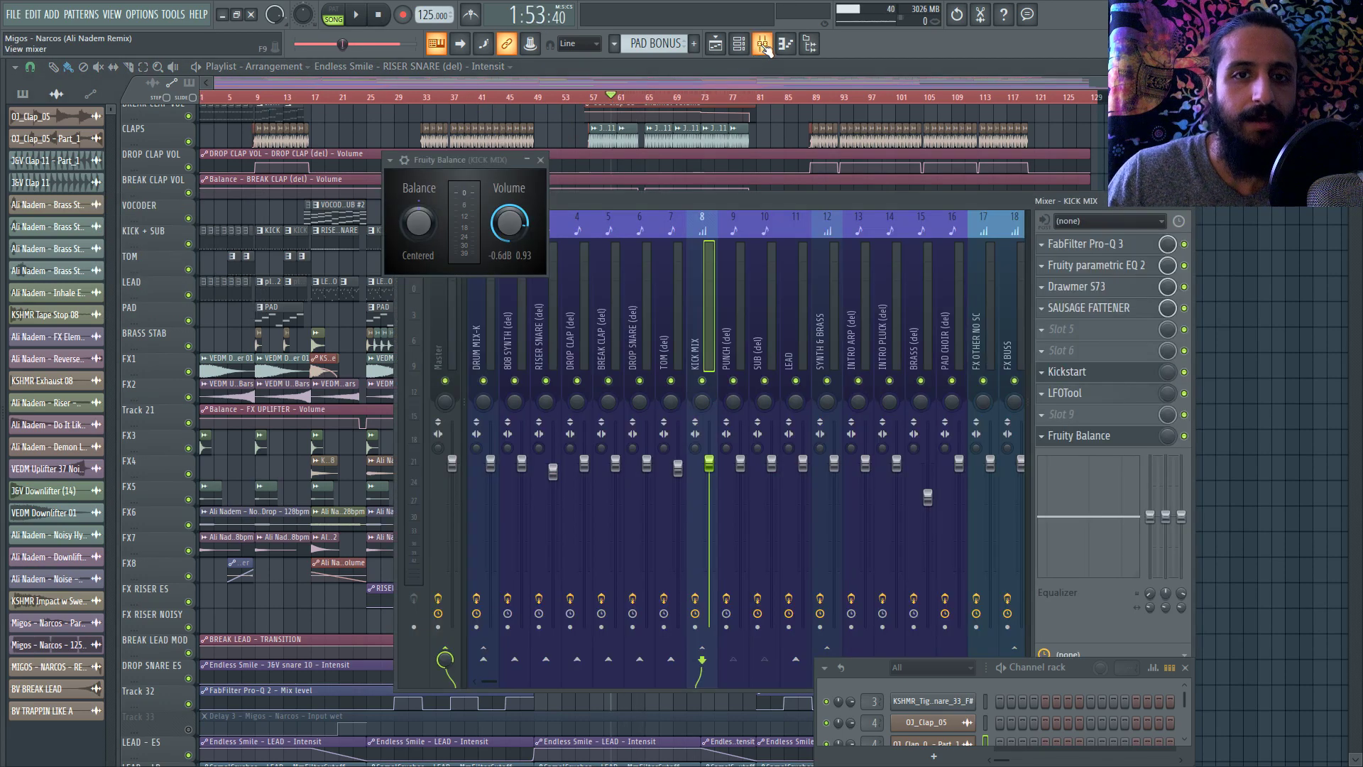
{"action": "left_click", "coordinate": [540, 160]}
Move the mixer lower over the playlist and review the effect slots of the Master, SUB and BRASS inserts
{"action": "left_click_drag", "start_coordinate": [603, 201], "coordinate": [628, 363]}
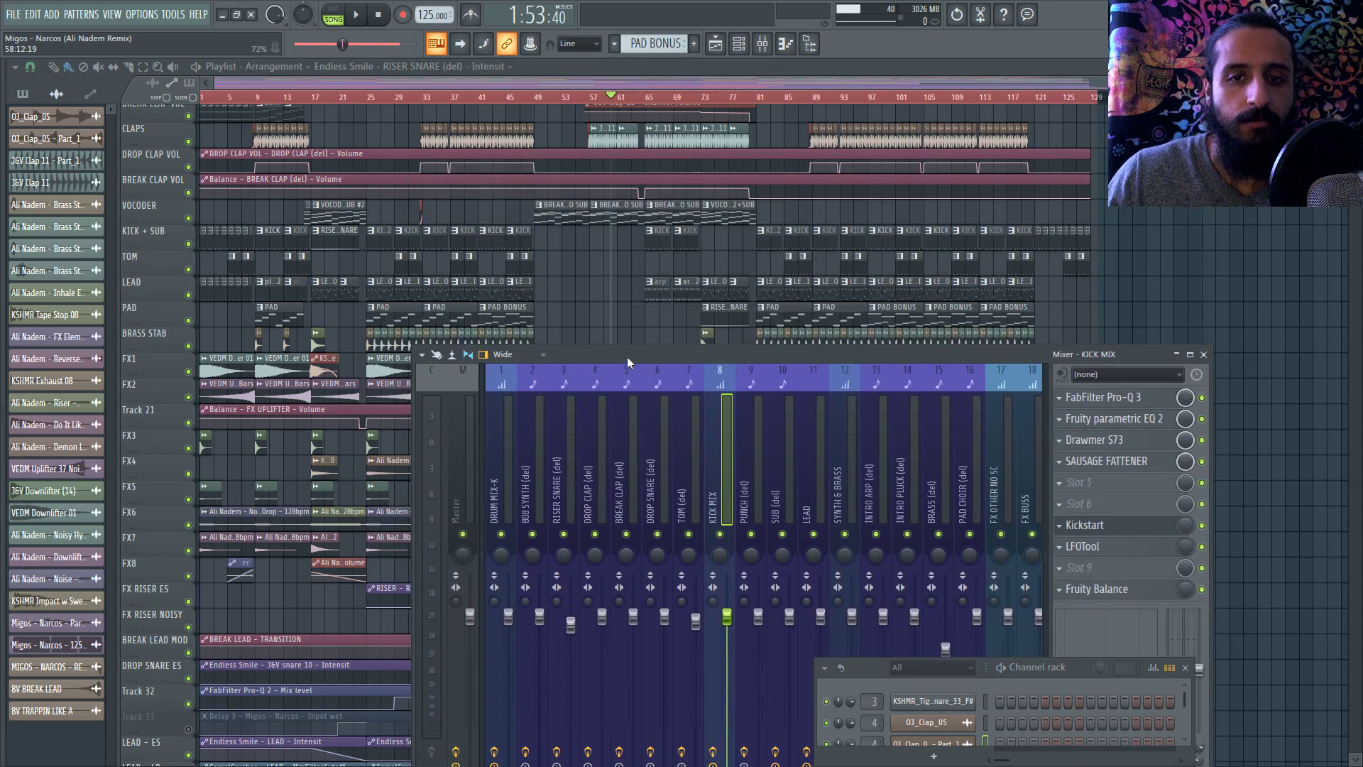
{"action": "scroll", "coordinate": [698, 260], "scroll_direction": "up", "scroll_amount": 5}
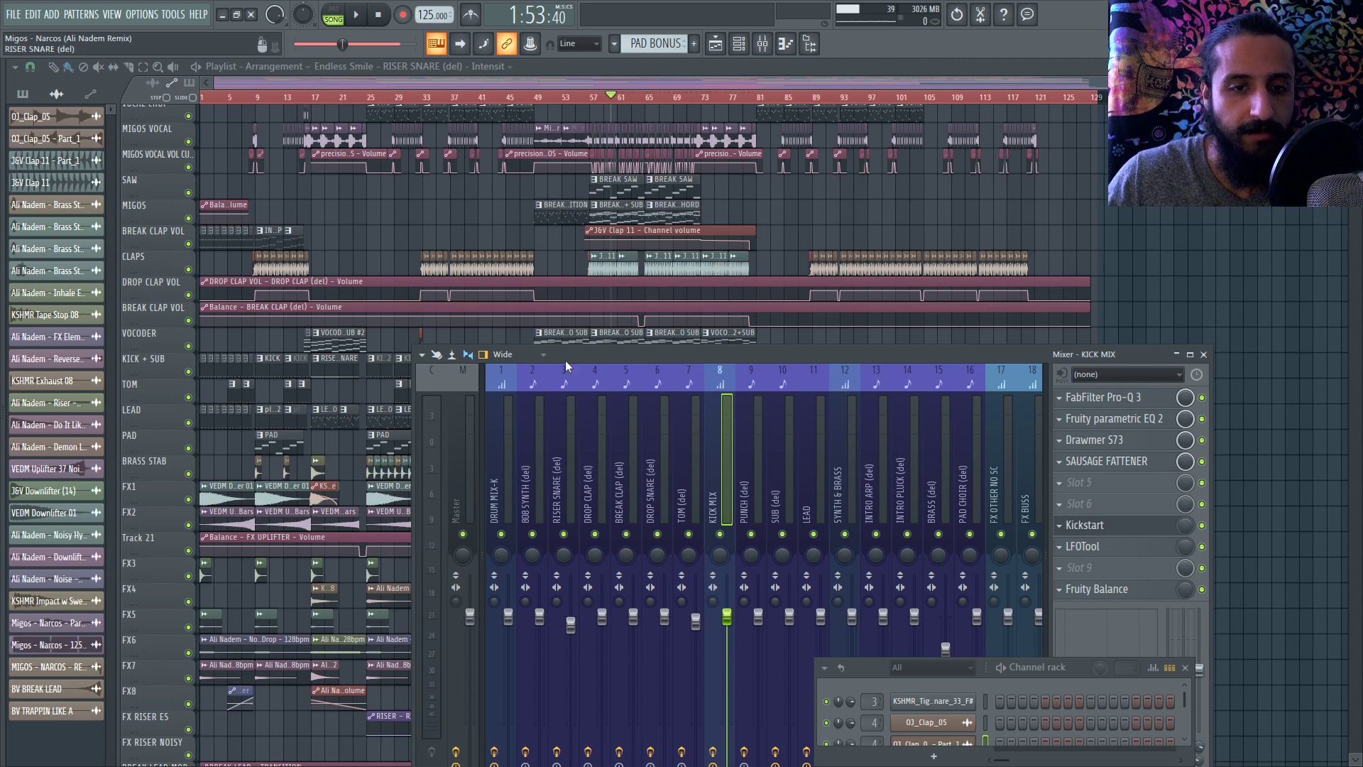
{"action": "left_click", "coordinate": [468, 456]}
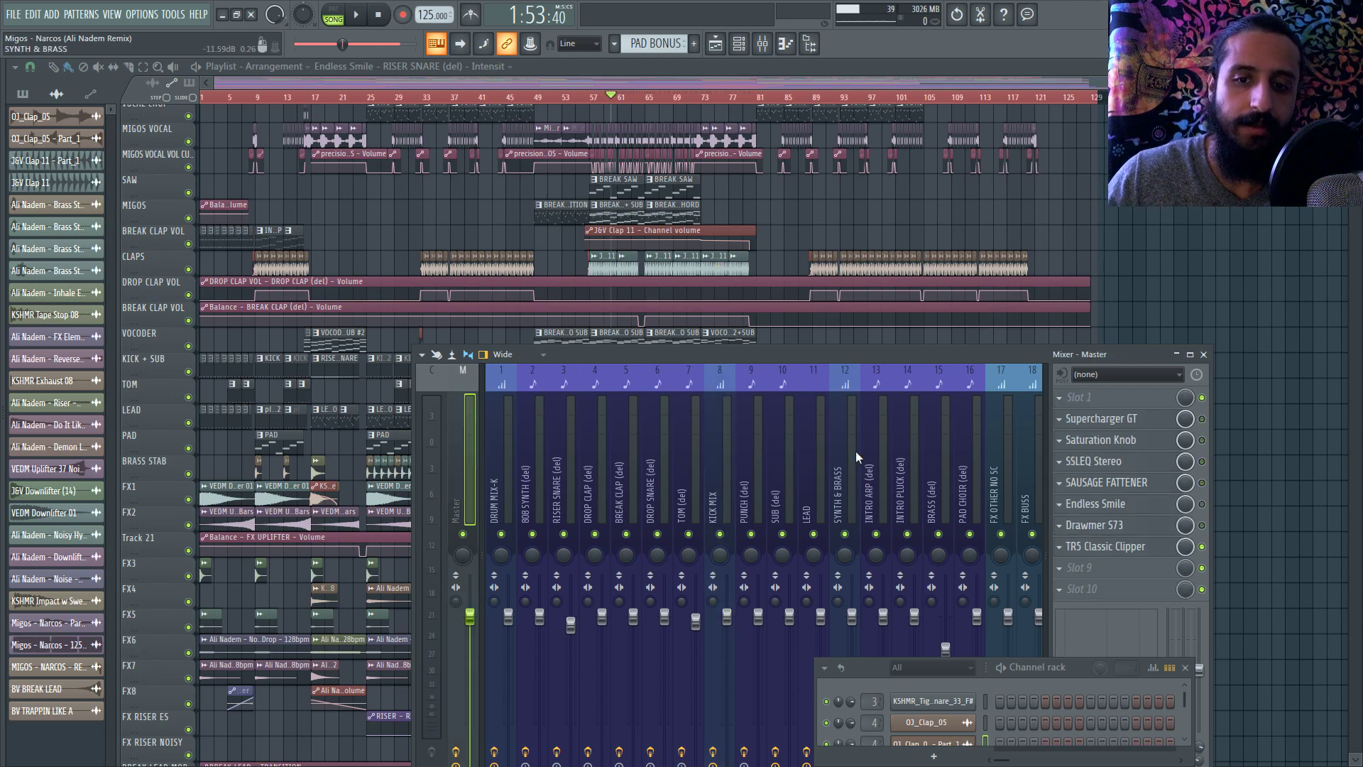
{"action": "left_click", "coordinate": [795, 460]}
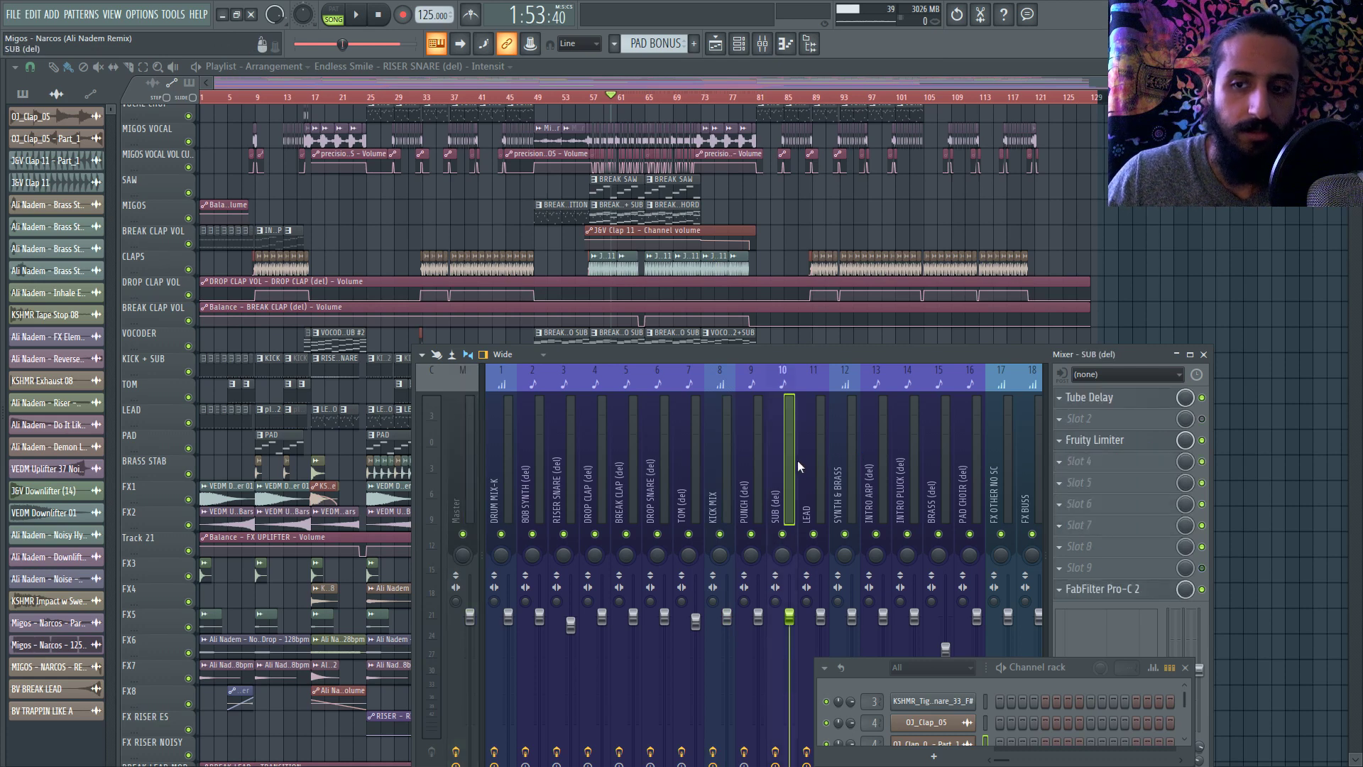
{"action": "left_click", "coordinate": [936, 481]}
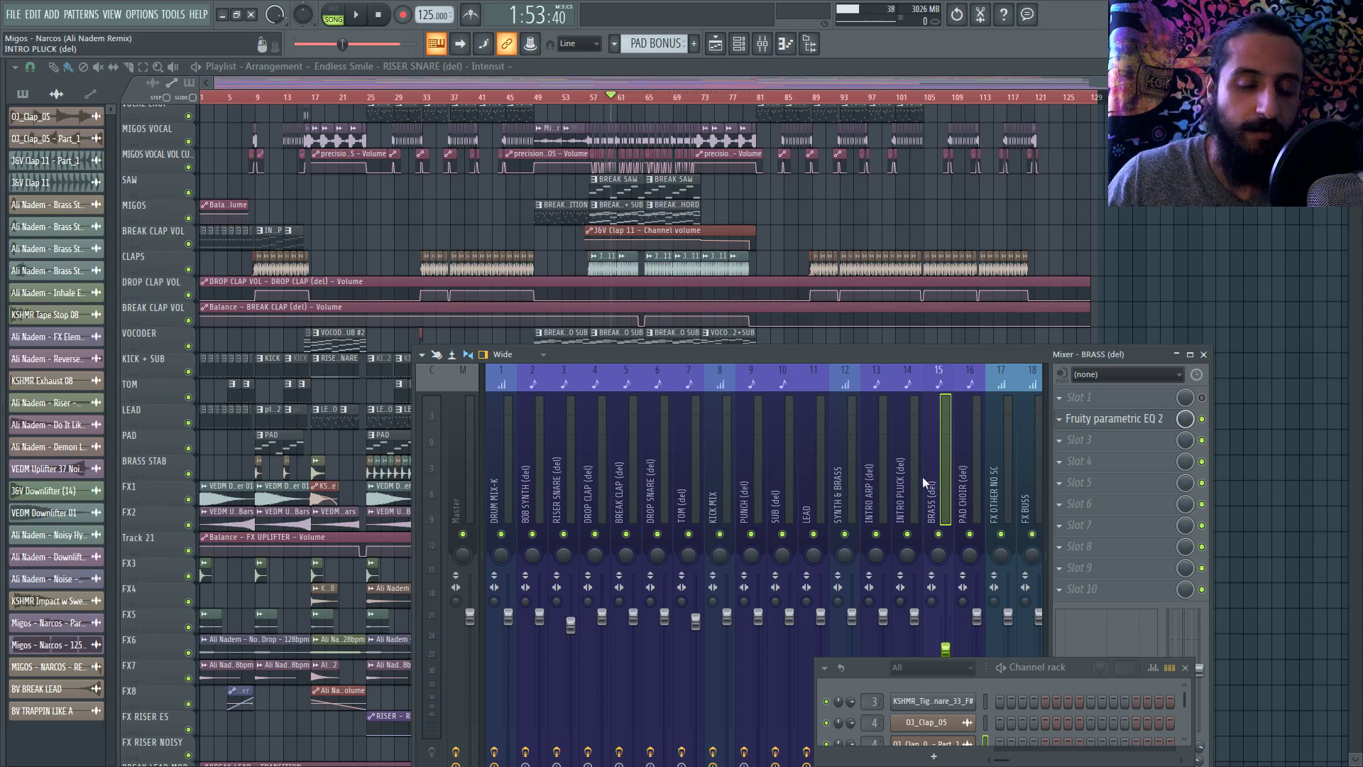
Close the mixer and look through the playlist's automation tracks down to CARRIER HP and back up
{"action": "left_click", "coordinate": [1203, 355]}
{"action": "scroll", "coordinate": [1089, 350], "scroll_direction": "down", "scroll_amount": 15}
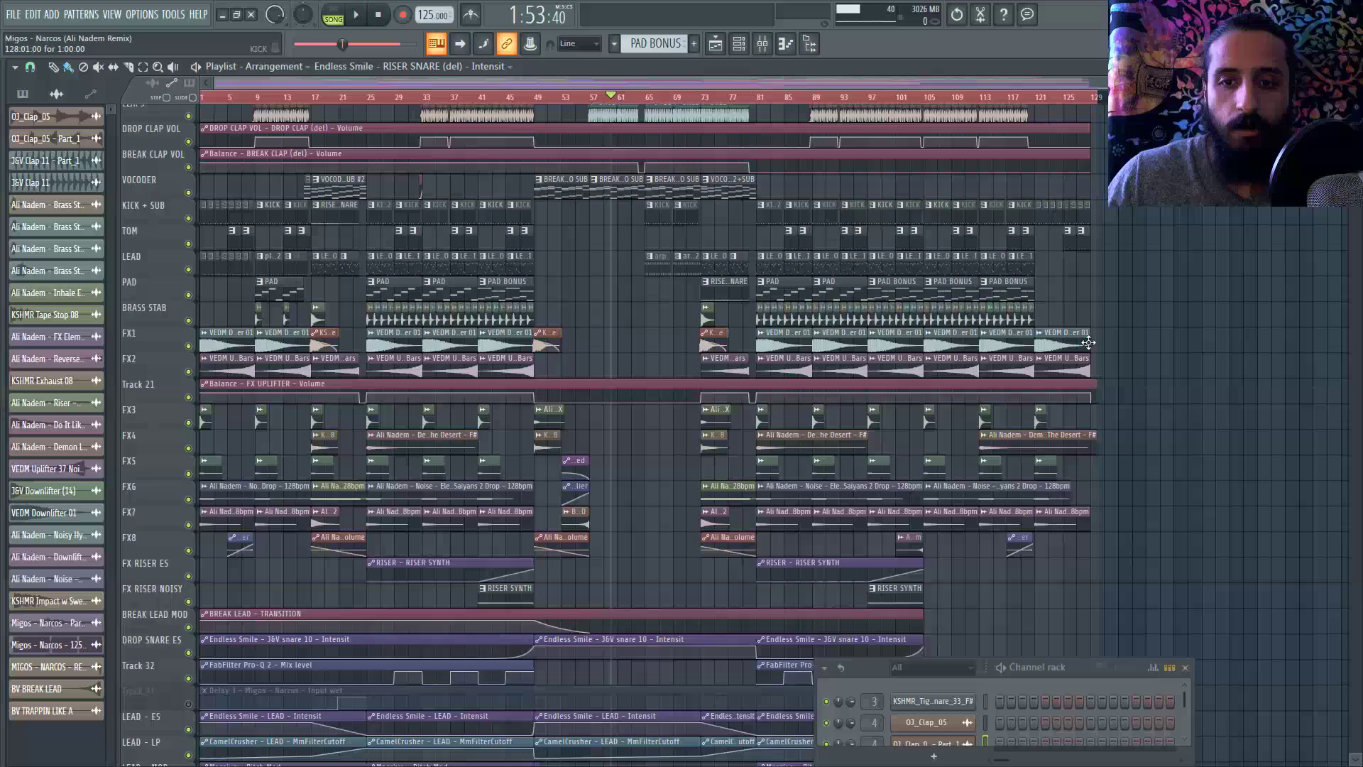
{"action": "scroll", "coordinate": [1089, 350], "scroll_direction": "down", "scroll_amount": 12}
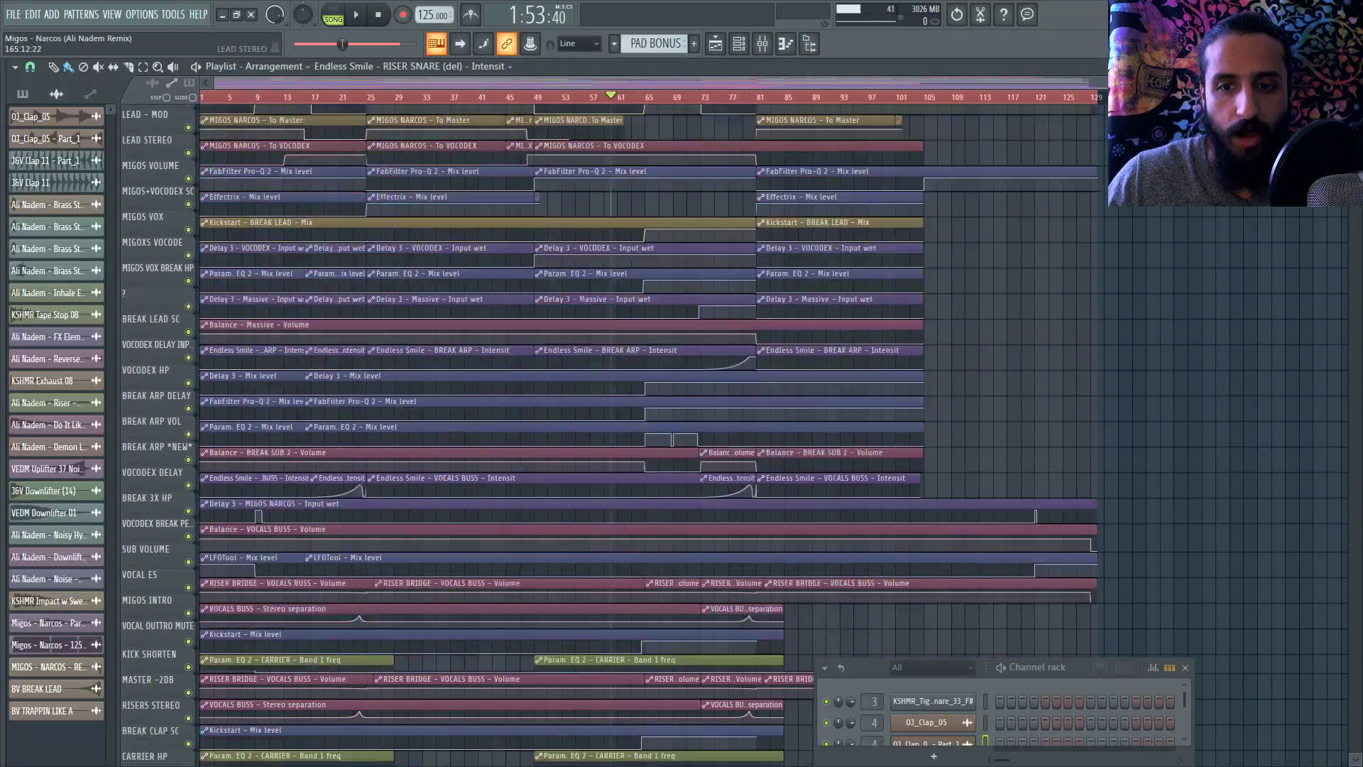
{"action": "scroll", "coordinate": [1089, 350], "scroll_direction": "up", "scroll_amount": 20}
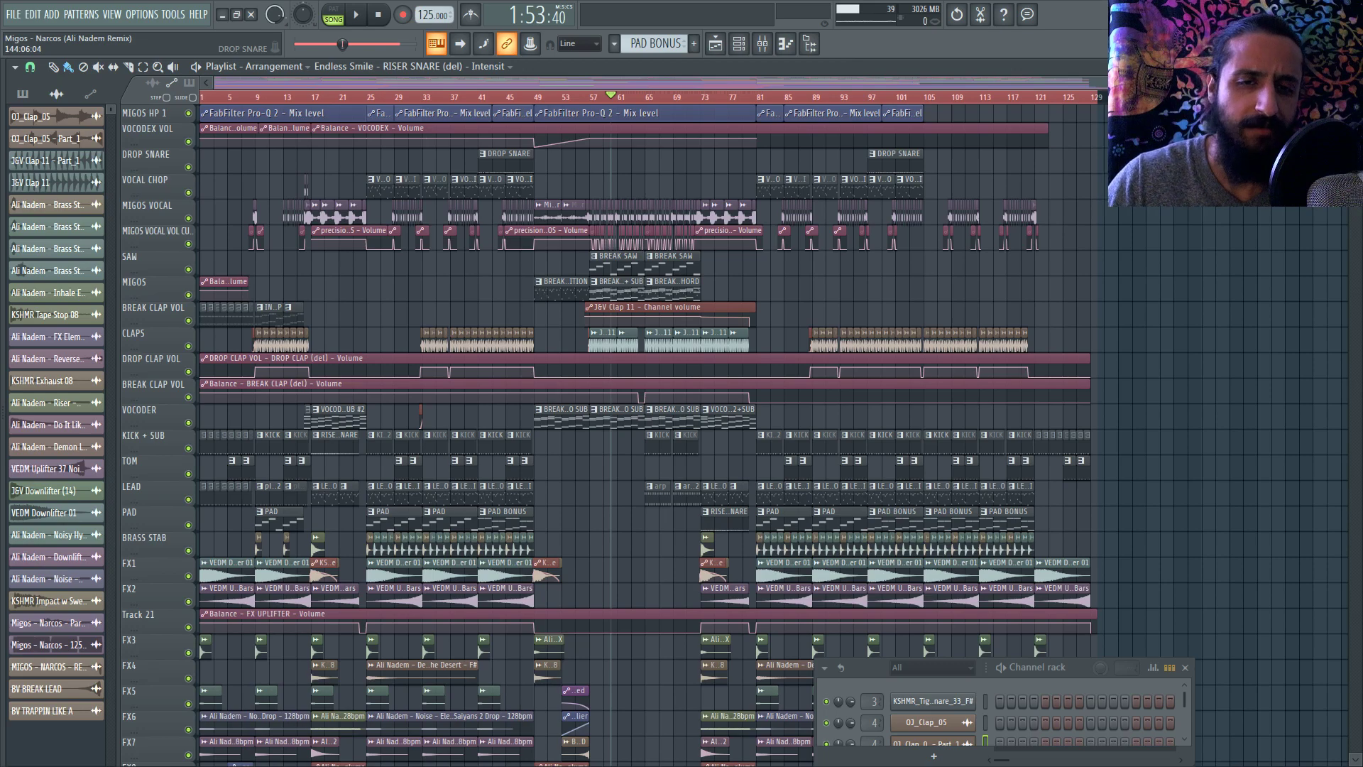
Look up the Wave file option among the project's export formats without exporting
{"action": "left_click", "coordinate": [13, 14]}
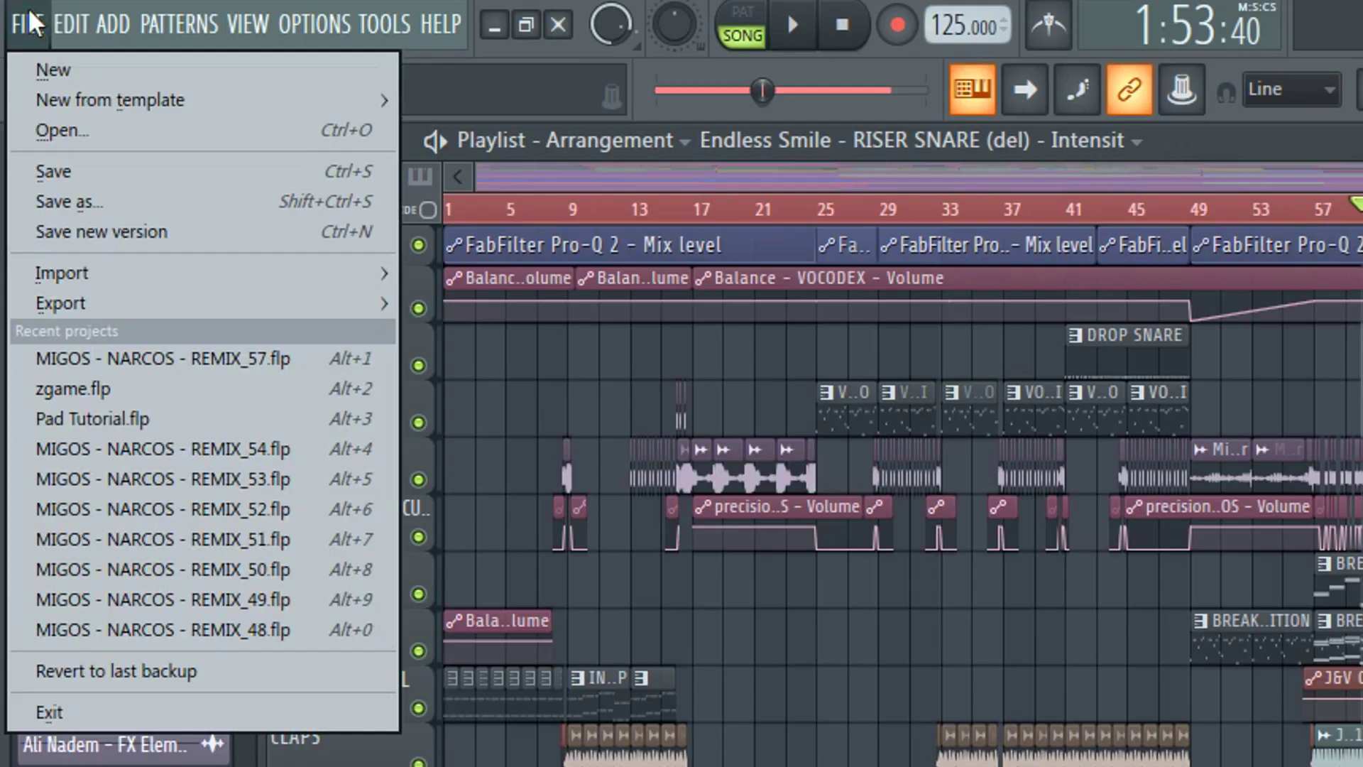
{"action": "mouse_move", "coordinate": [93, 145]}
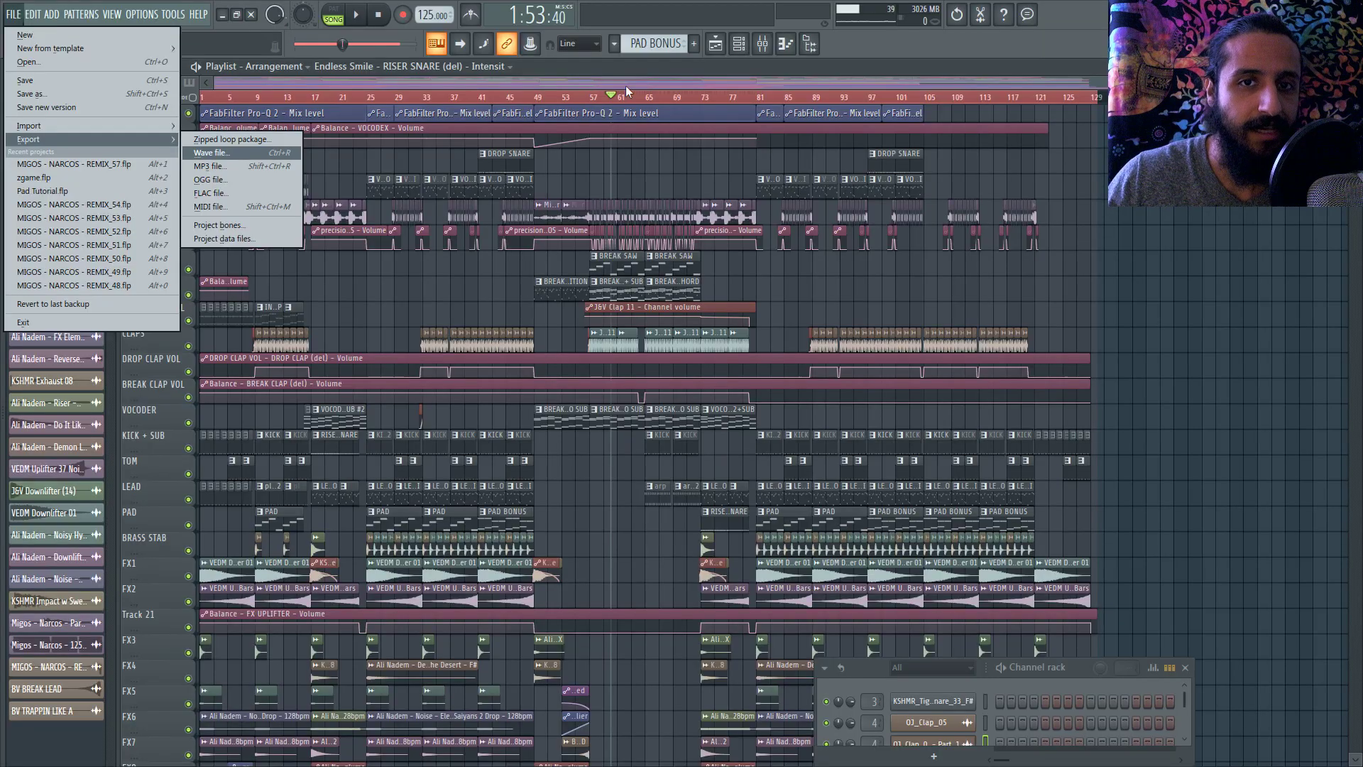
{"action": "left_click", "coordinate": [627, 66]}
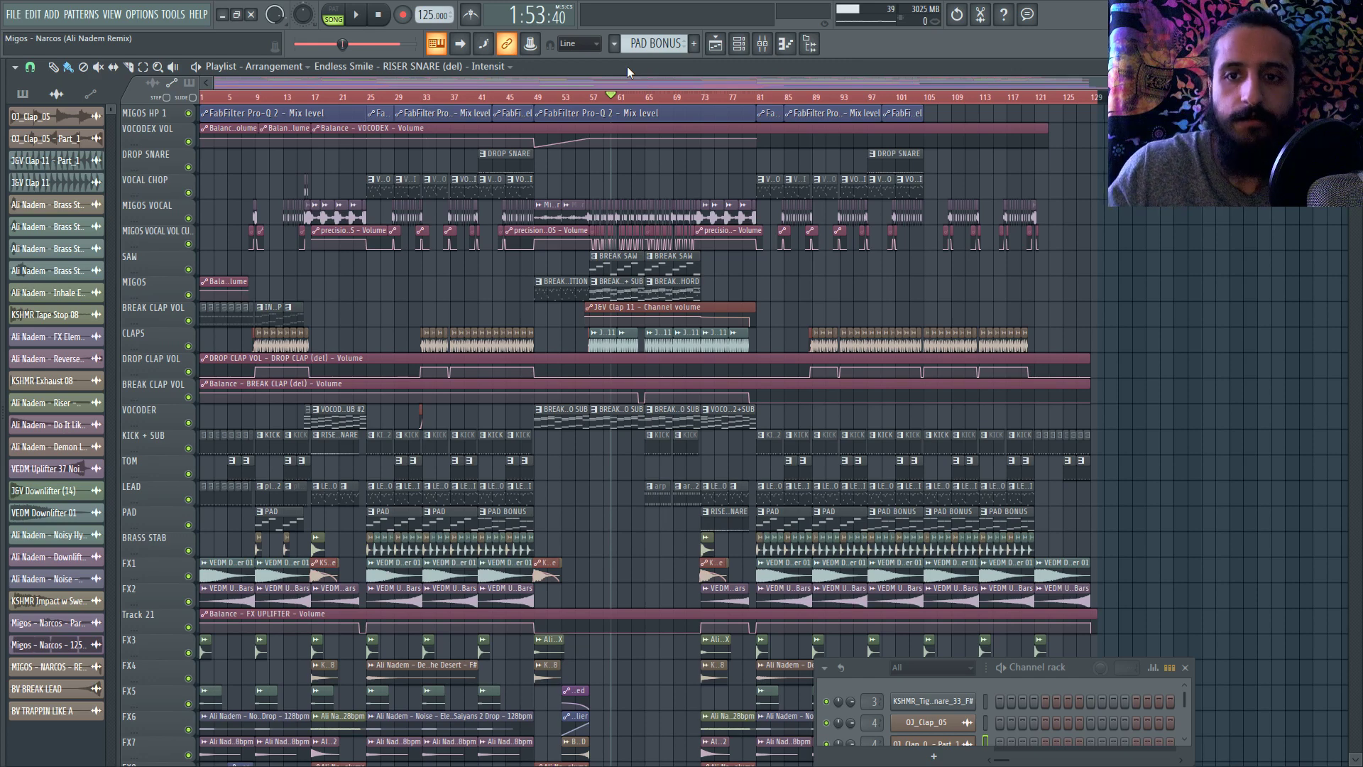
Bring the mixer back, move it higher over the playlist to view the Master chain, and close it
{"action": "scroll", "coordinate": [901, 227], "scroll_direction": "down", "scroll_amount": 6}
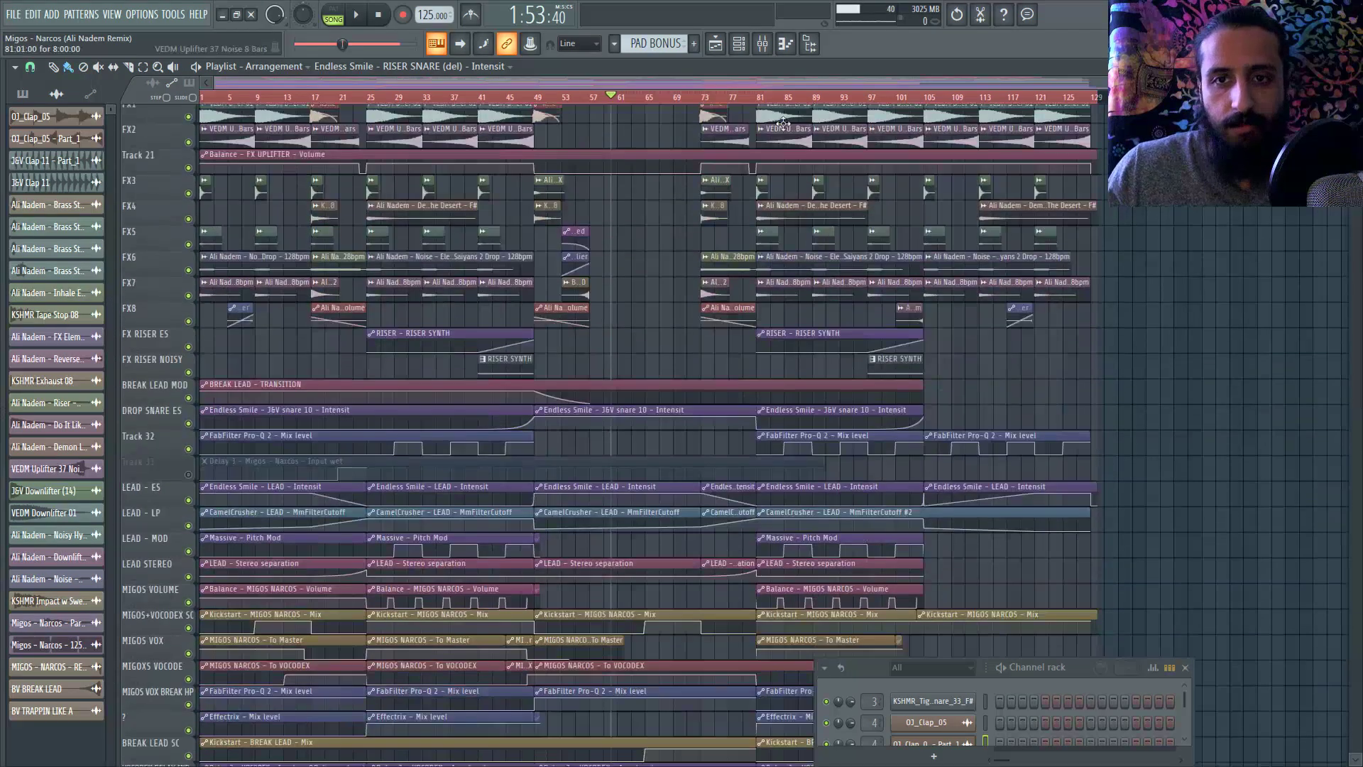
{"action": "left_click", "coordinate": [761, 43]}
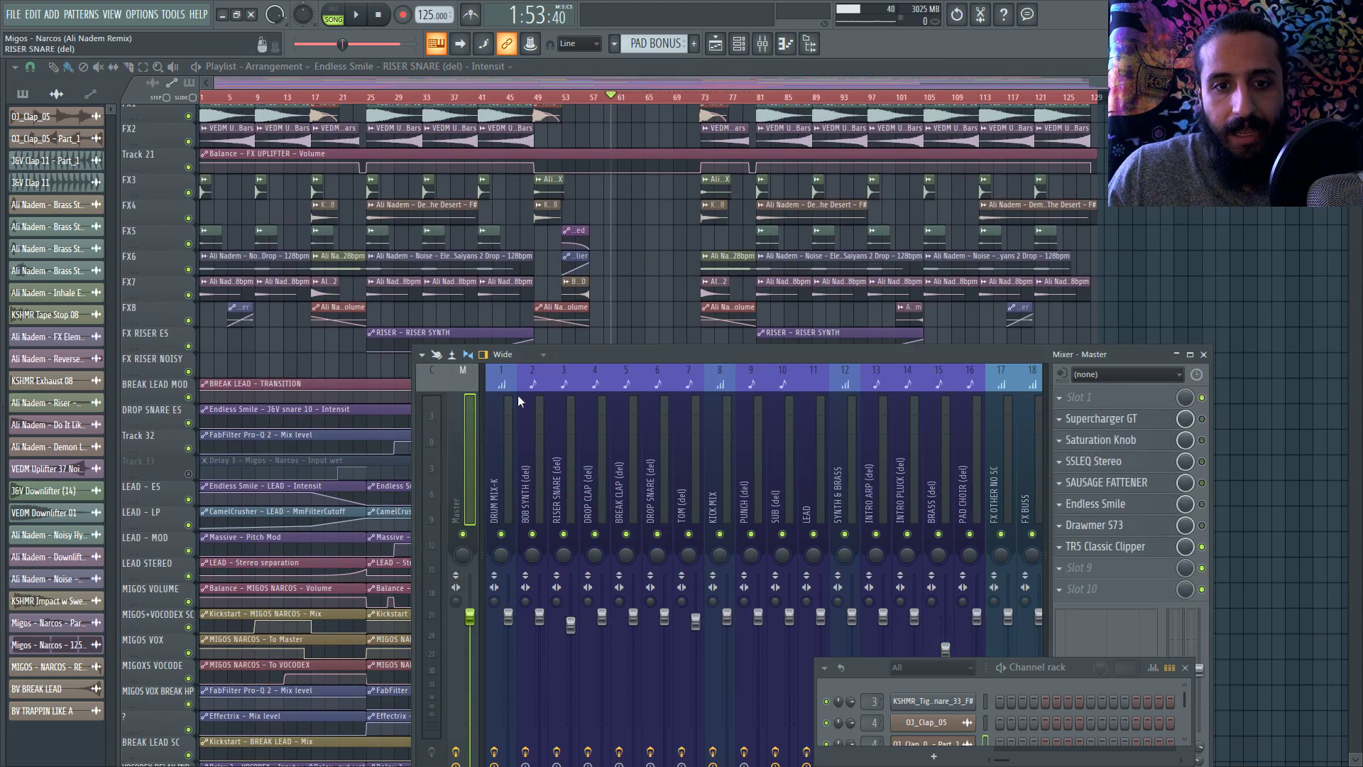
{"action": "left_click_drag", "start_coordinate": [624, 355], "coordinate": [505, 157]}
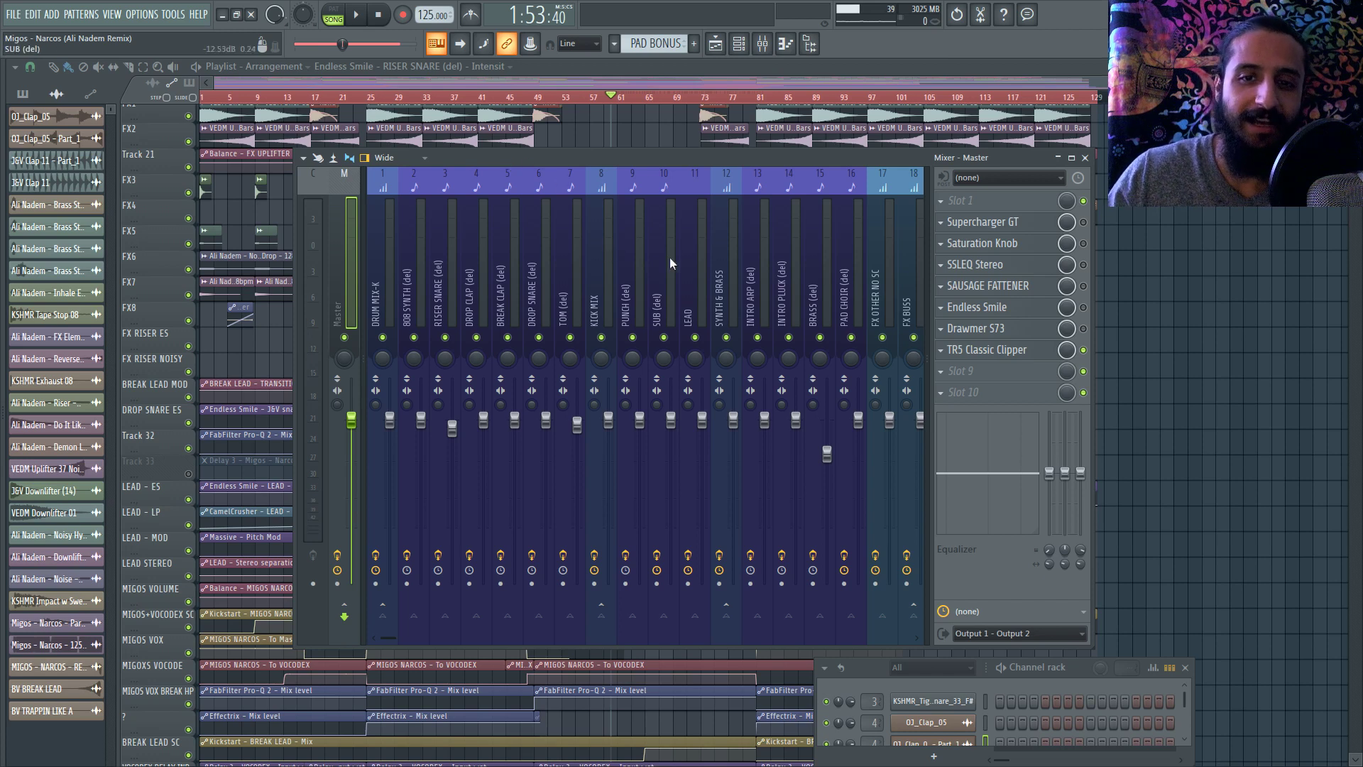
{"action": "left_click", "coordinate": [1090, 157]}
Review the whole playlist from the top tracks down through the automation clips to Track 83
{"action": "scroll", "coordinate": [671, 338], "scroll_direction": "up", "scroll_amount": 5}
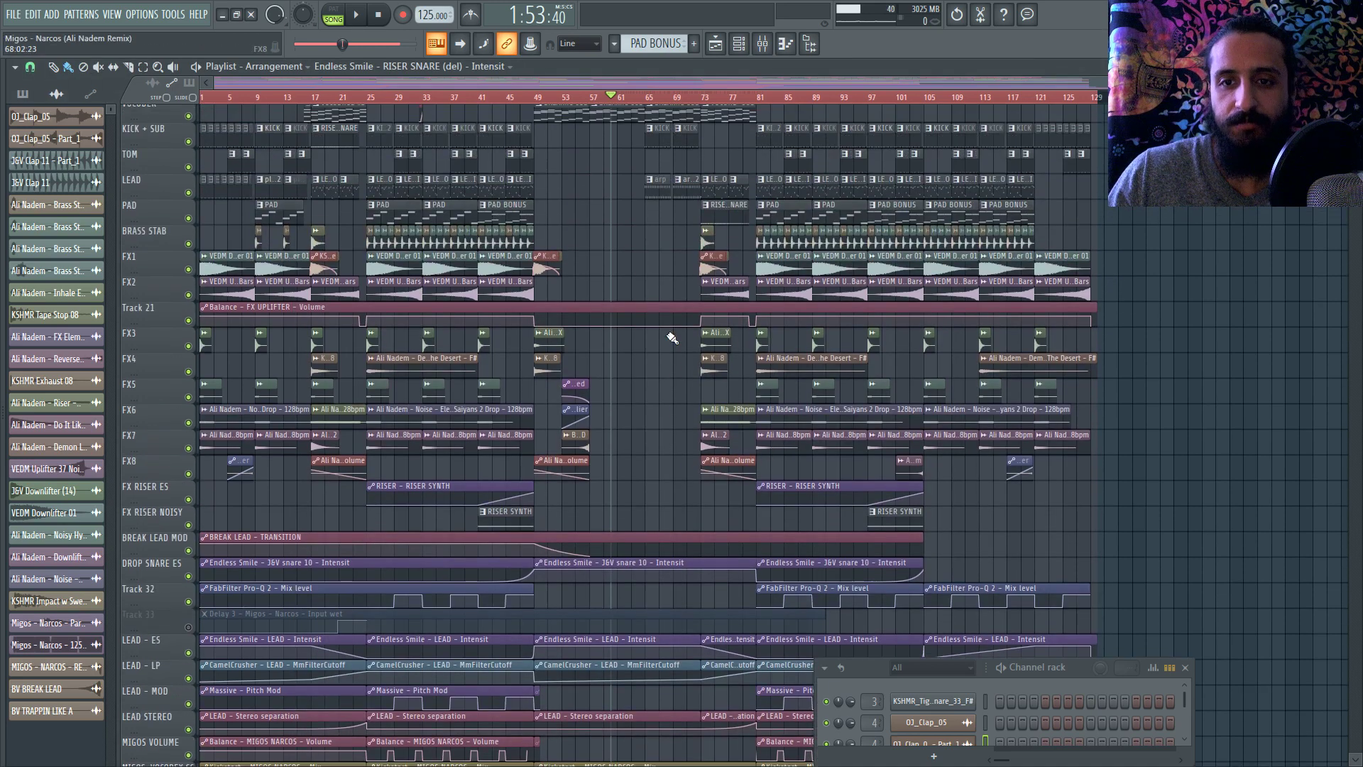
{"action": "scroll", "coordinate": [672, 339], "scroll_direction": "up", "scroll_amount": 8}
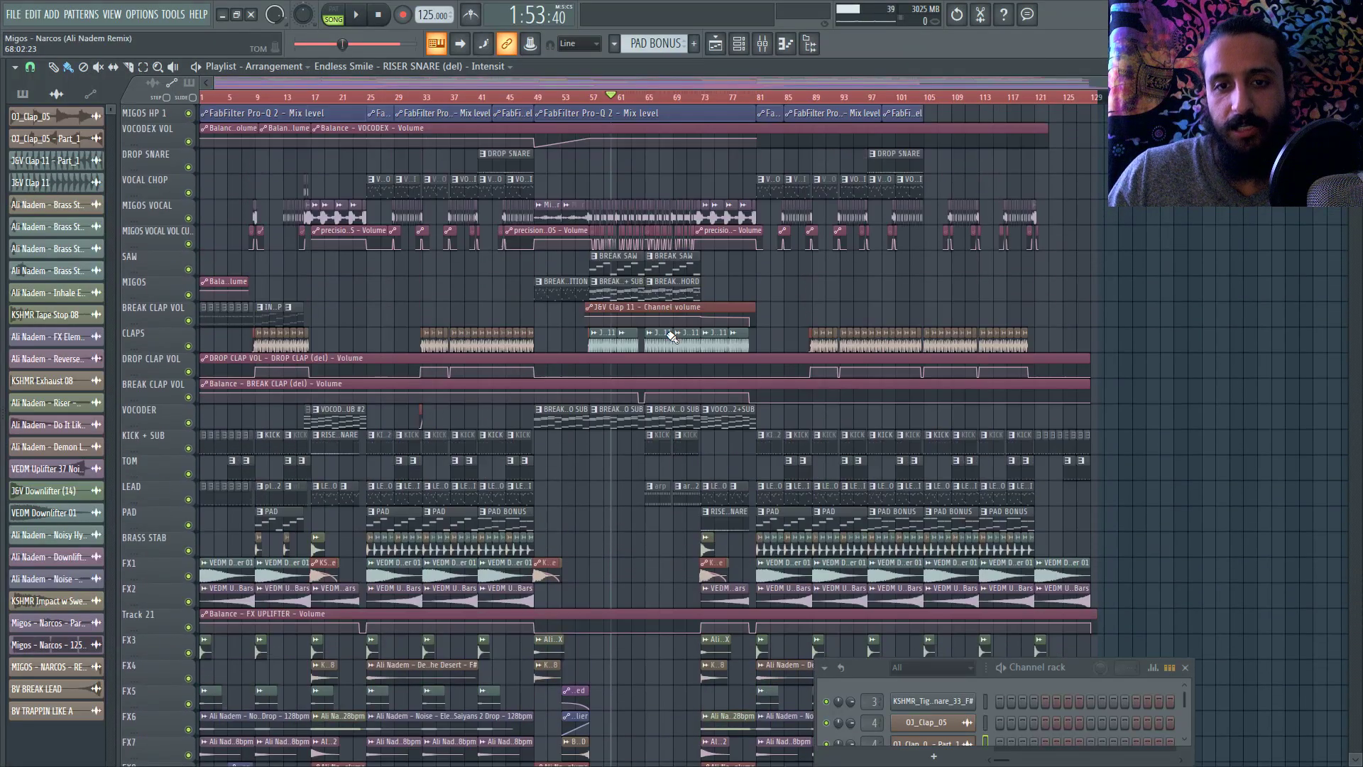
{"action": "scroll", "coordinate": [801, 281], "scroll_direction": "down", "scroll_amount": 20}
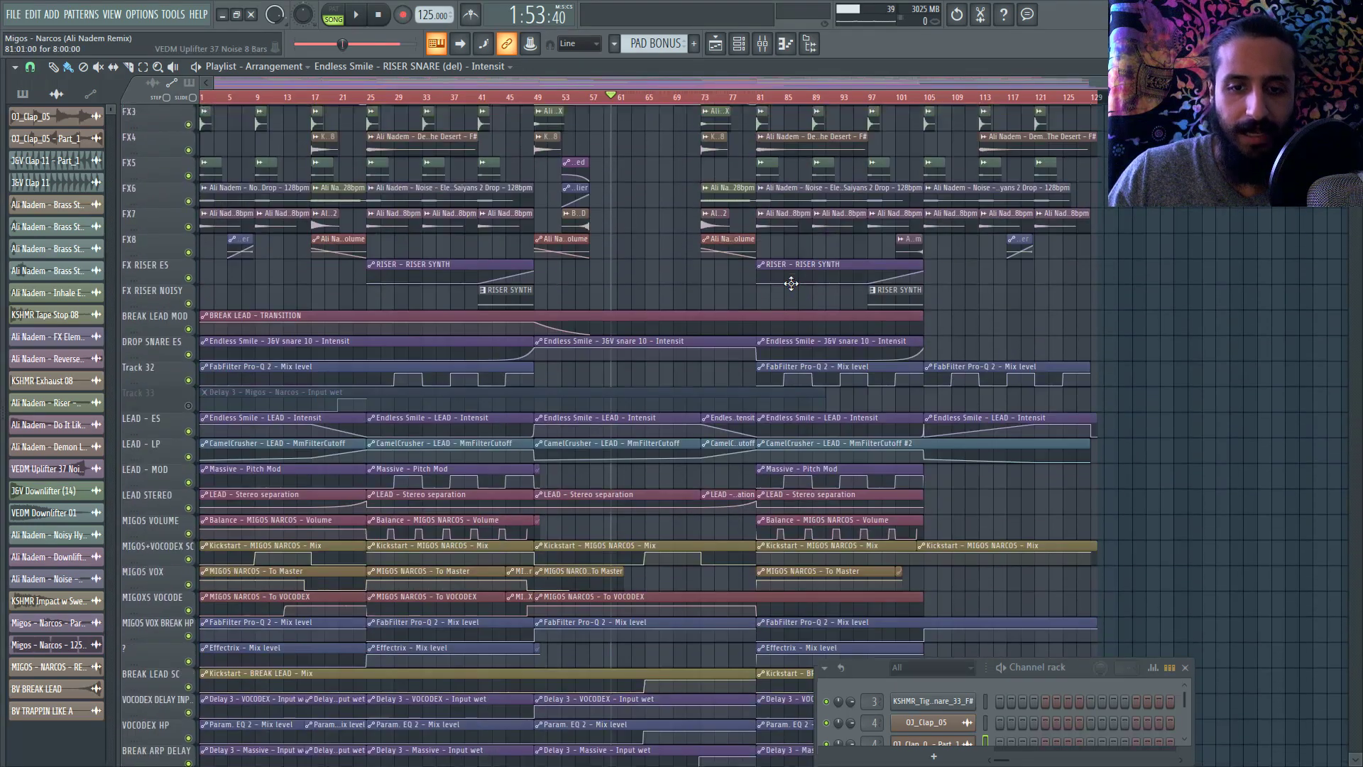
{"action": "scroll", "coordinate": [791, 284], "scroll_direction": "down", "scroll_amount": 18}
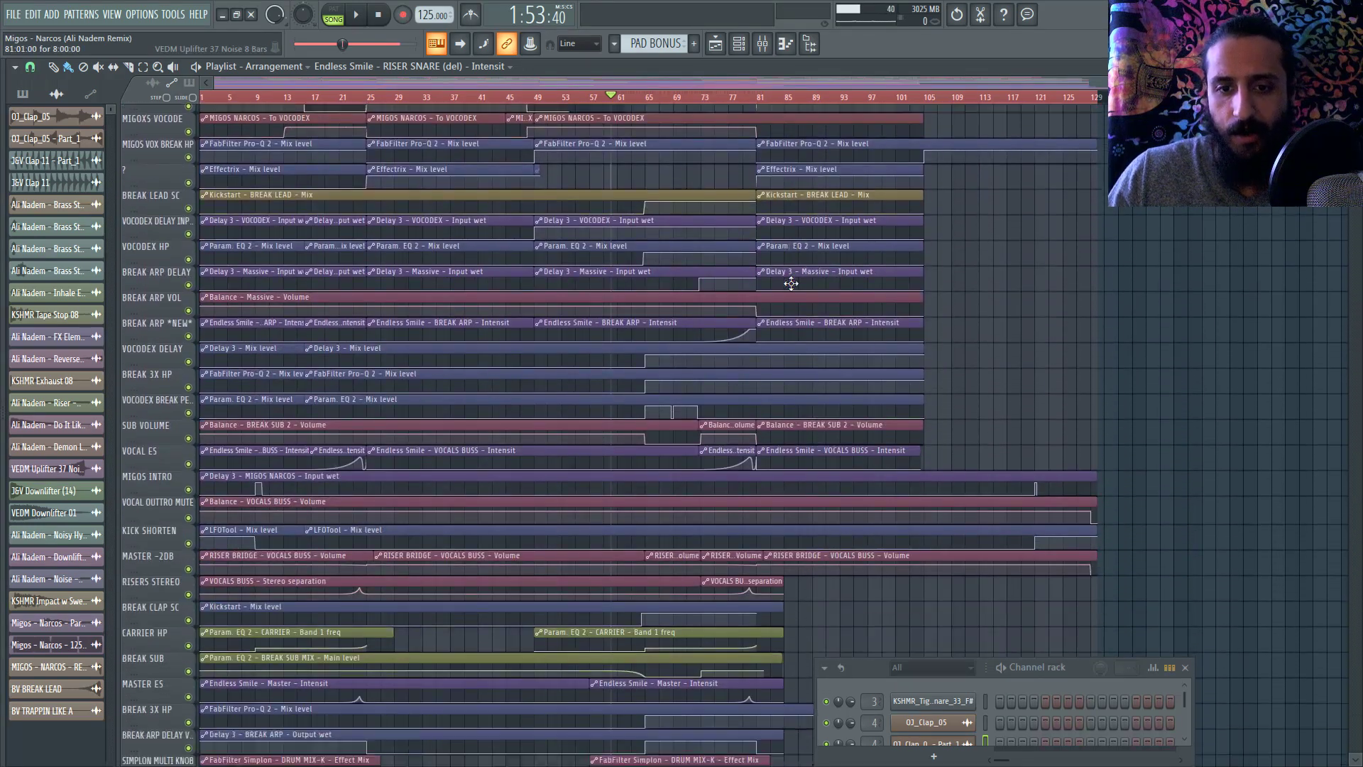
{"action": "scroll", "coordinate": [791, 284], "scroll_direction": "down", "scroll_amount": 7}
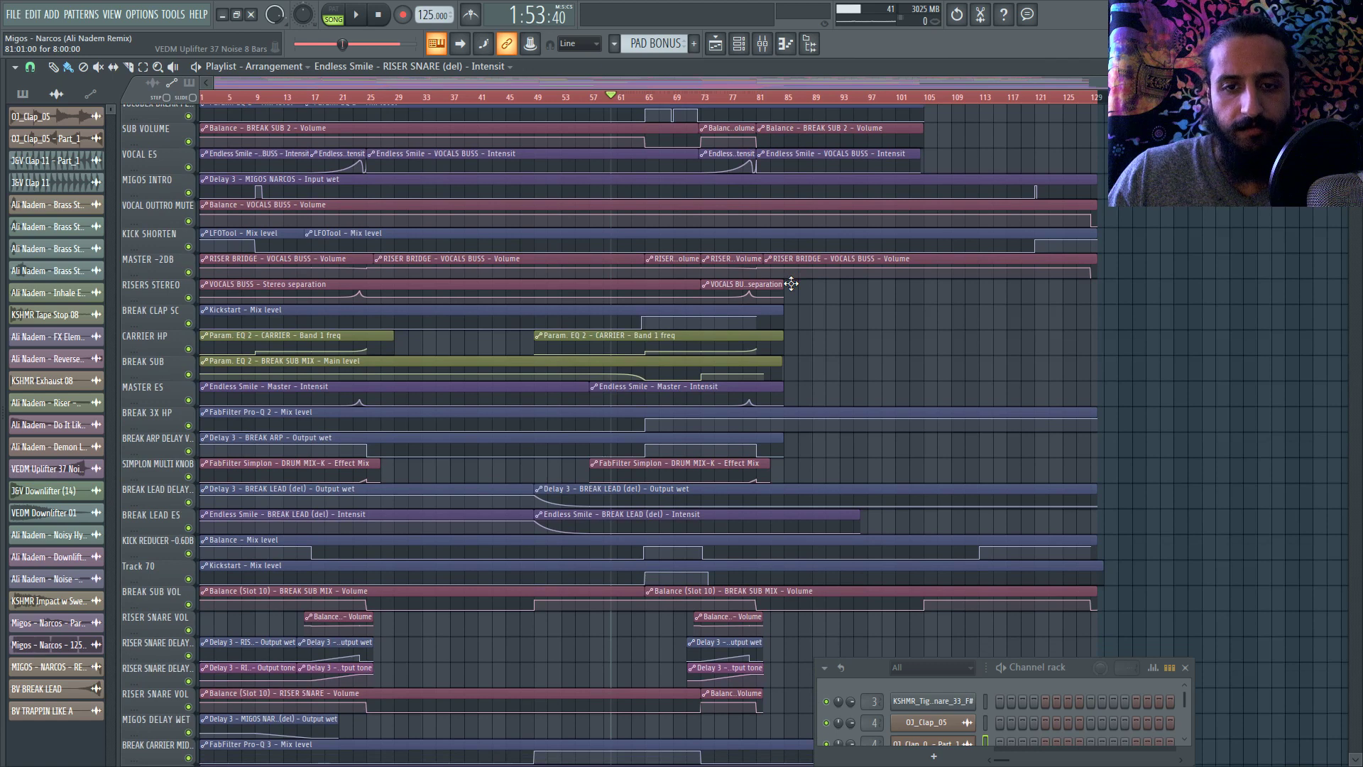
{"action": "scroll", "coordinate": [791, 283], "scroll_direction": "down", "scroll_amount": 8}
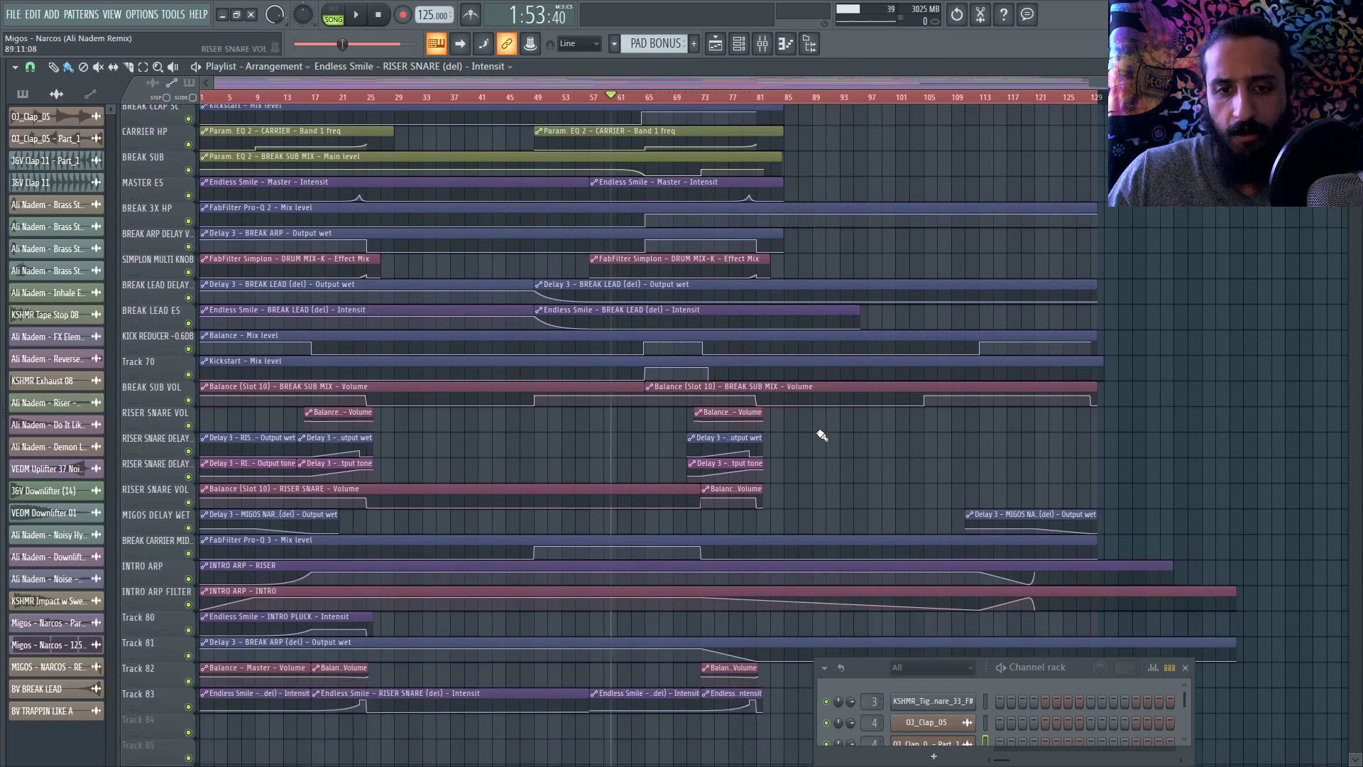
{"action": "scroll", "coordinate": [821, 435], "scroll_direction": "down", "scroll_amount": 2}
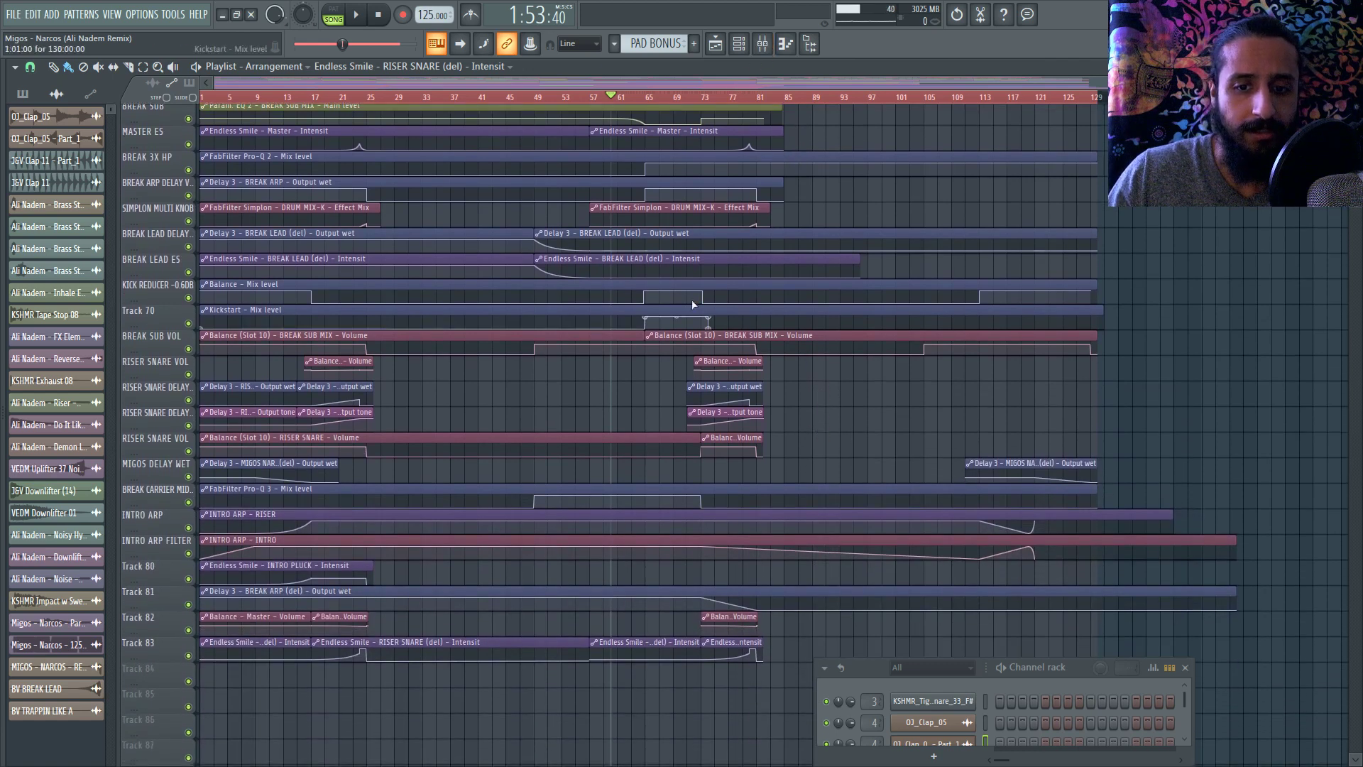
Reopen the mixer, check the effect slots of the KICK MIX insert and its neighbours, and close it
{"action": "left_click", "coordinate": [762, 43]}
{"action": "left_click", "coordinate": [655, 271]}
{"action": "left_click", "coordinate": [612, 271]}
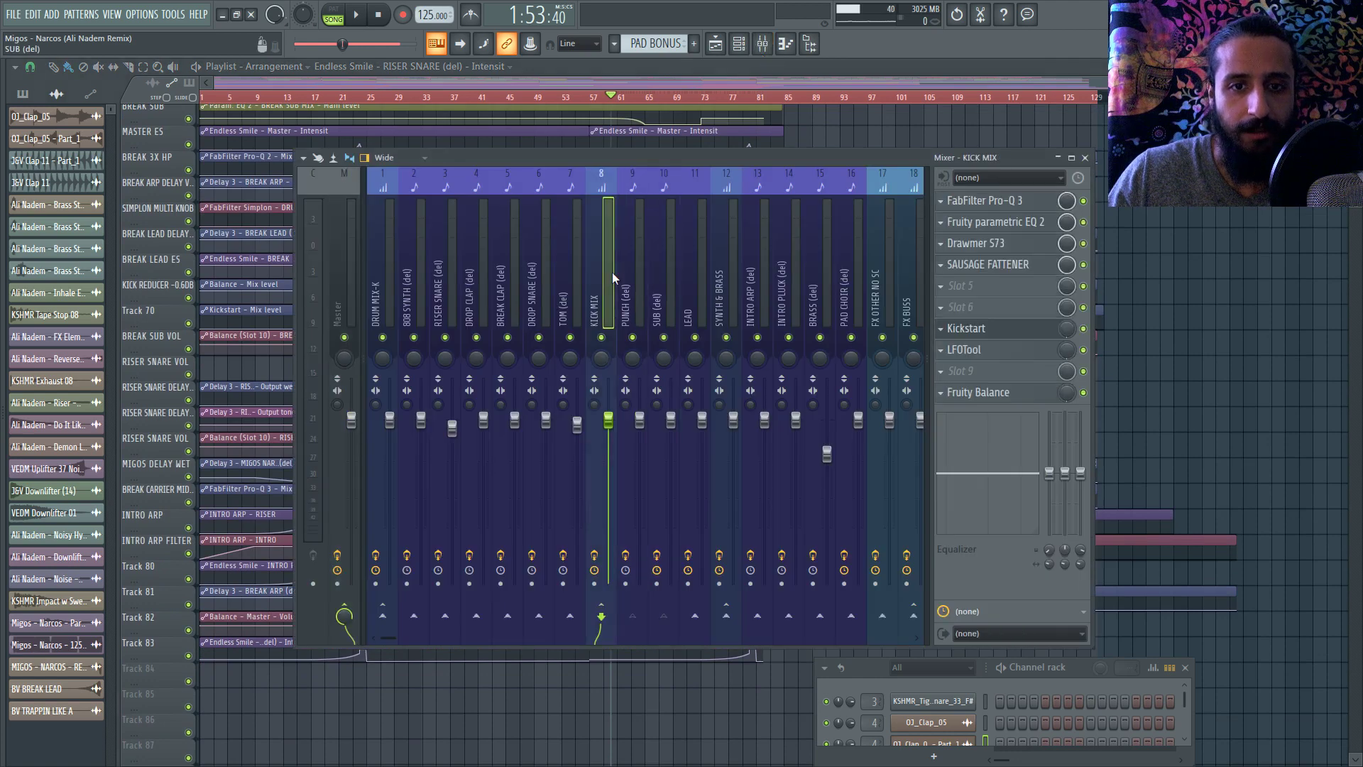
{"action": "left_click", "coordinate": [794, 273]}
{"action": "left_click", "coordinate": [1086, 158]}
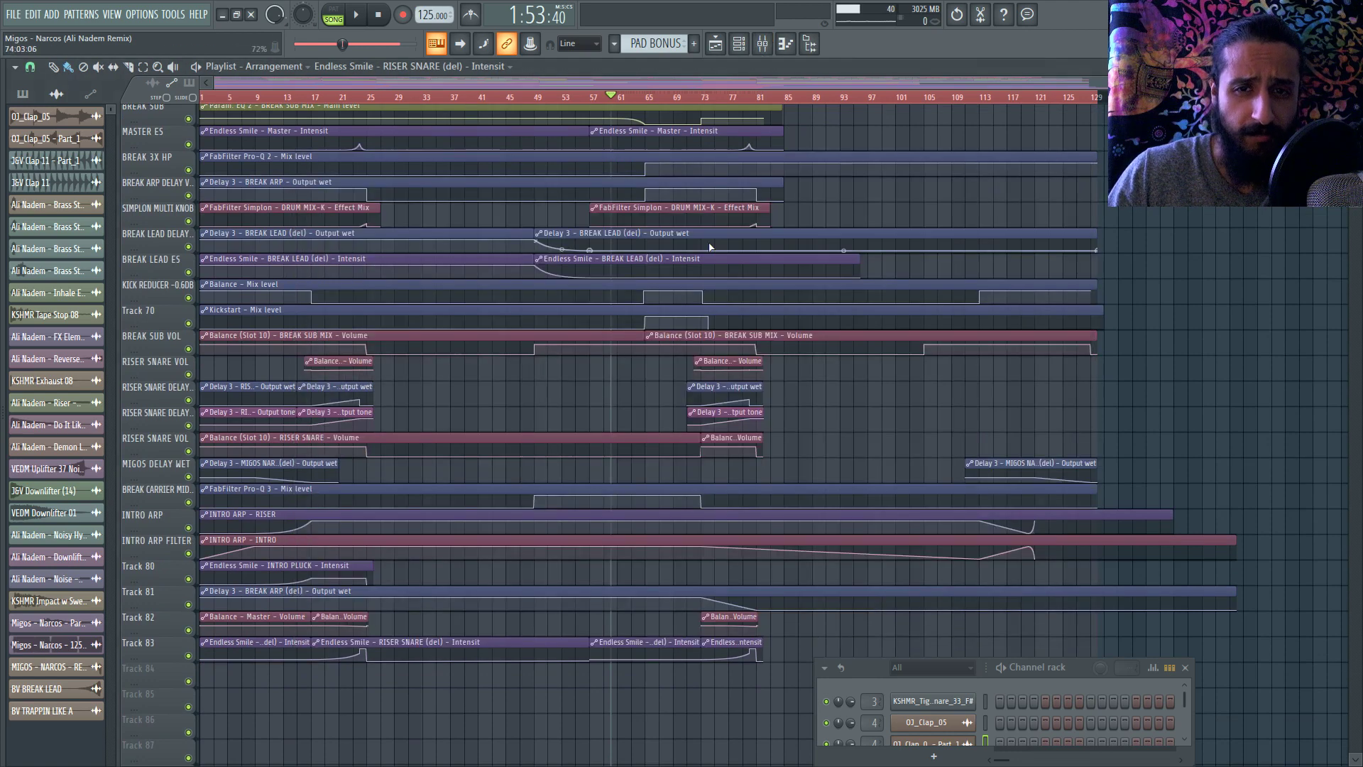
Mark the playlist section from bar 65 to about bar 81, and place the playhead at bar 73
{"action": "scroll", "coordinate": [707, 236], "scroll_direction": "up", "scroll_amount": 7}
{"action": "scroll", "coordinate": [708, 234], "scroll_direction": "up", "scroll_amount": 20}
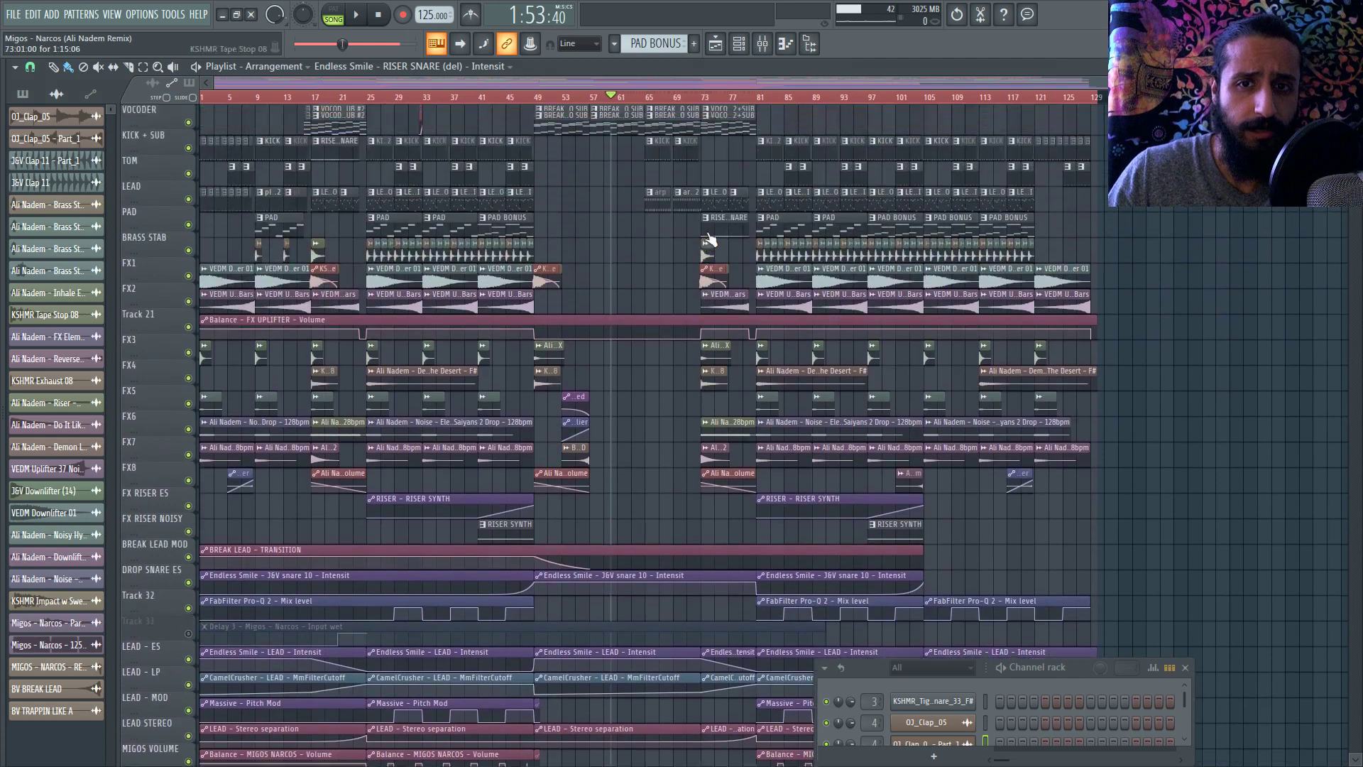
{"action": "scroll", "coordinate": [711, 239], "scroll_direction": "up", "scroll_amount": 7}
{"action": "right_click", "coordinate": [648, 99]}
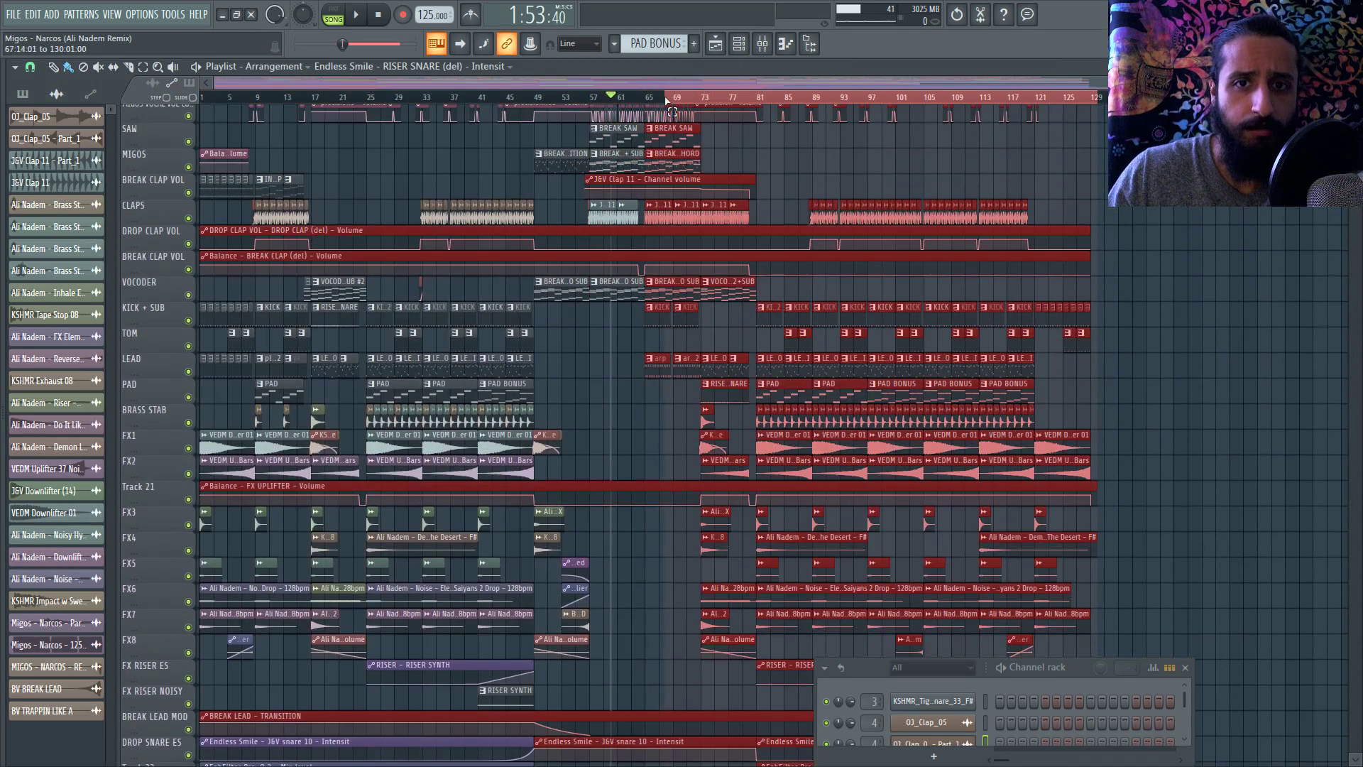
{"action": "left_click", "coordinate": [655, 99]}
{"action": "left_click_drag", "start_coordinate": [654, 101], "coordinate": [764, 103]}
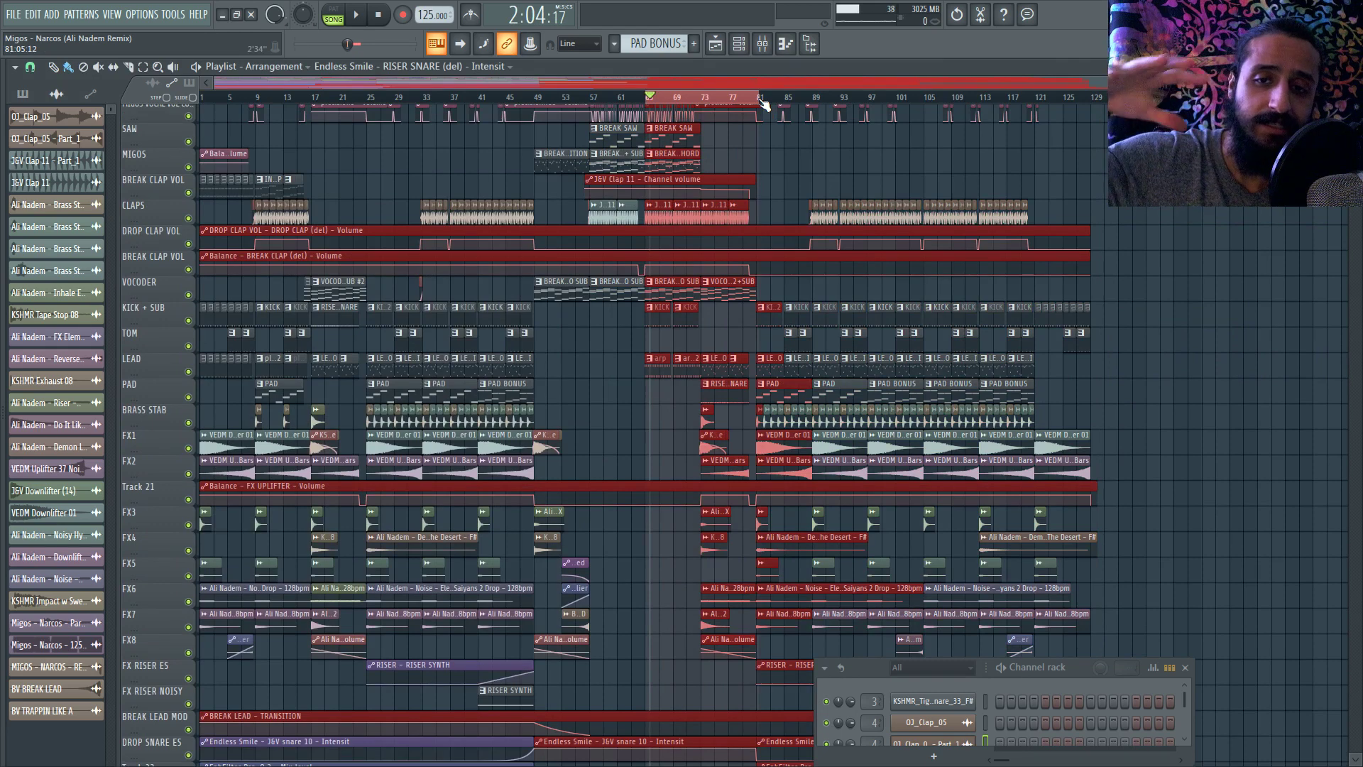
{"action": "left_click", "coordinate": [705, 103]}
Examine the J&V Clap 11 channel volume automation and the DROP CLAP VOL automation around the first claps near bar 9
{"action": "scroll", "coordinate": [754, 188], "scroll_direction": "up", "scroll_amount": 5}
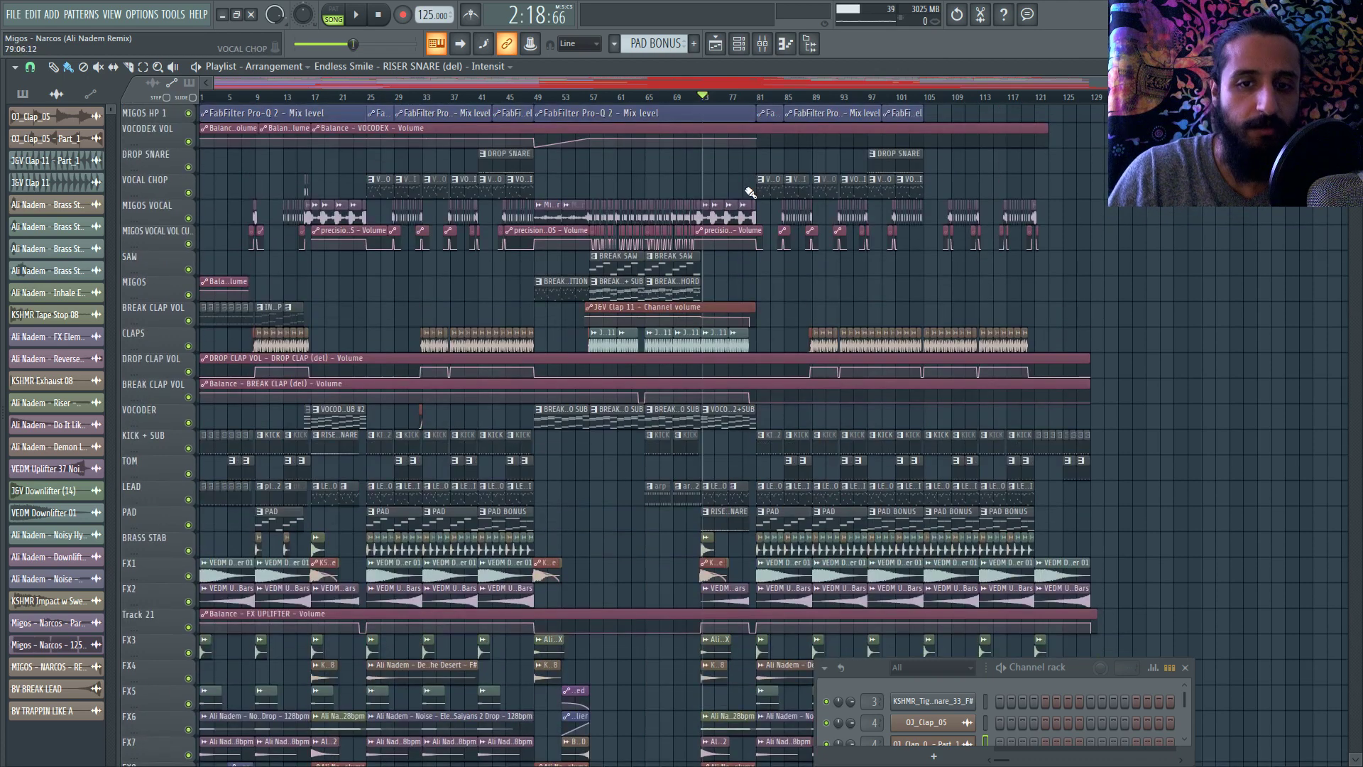
{"action": "scroll", "coordinate": [699, 357], "scroll_direction": "down", "scroll_amount": 7}
{"action": "scroll", "coordinate": [698, 357], "scroll_direction": "down", "scroll_amount": 9}
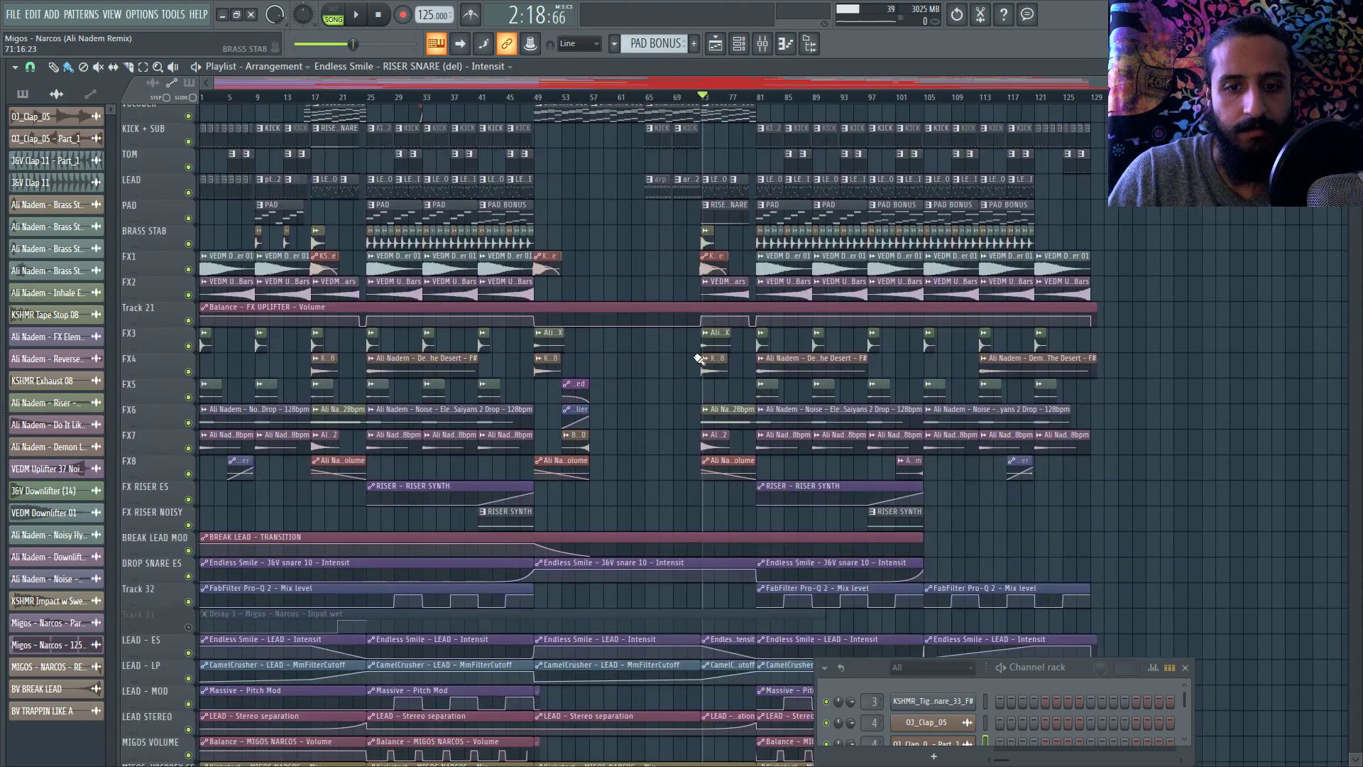
{"action": "scroll", "coordinate": [696, 367], "scroll_direction": "up", "scroll_amount": 14}
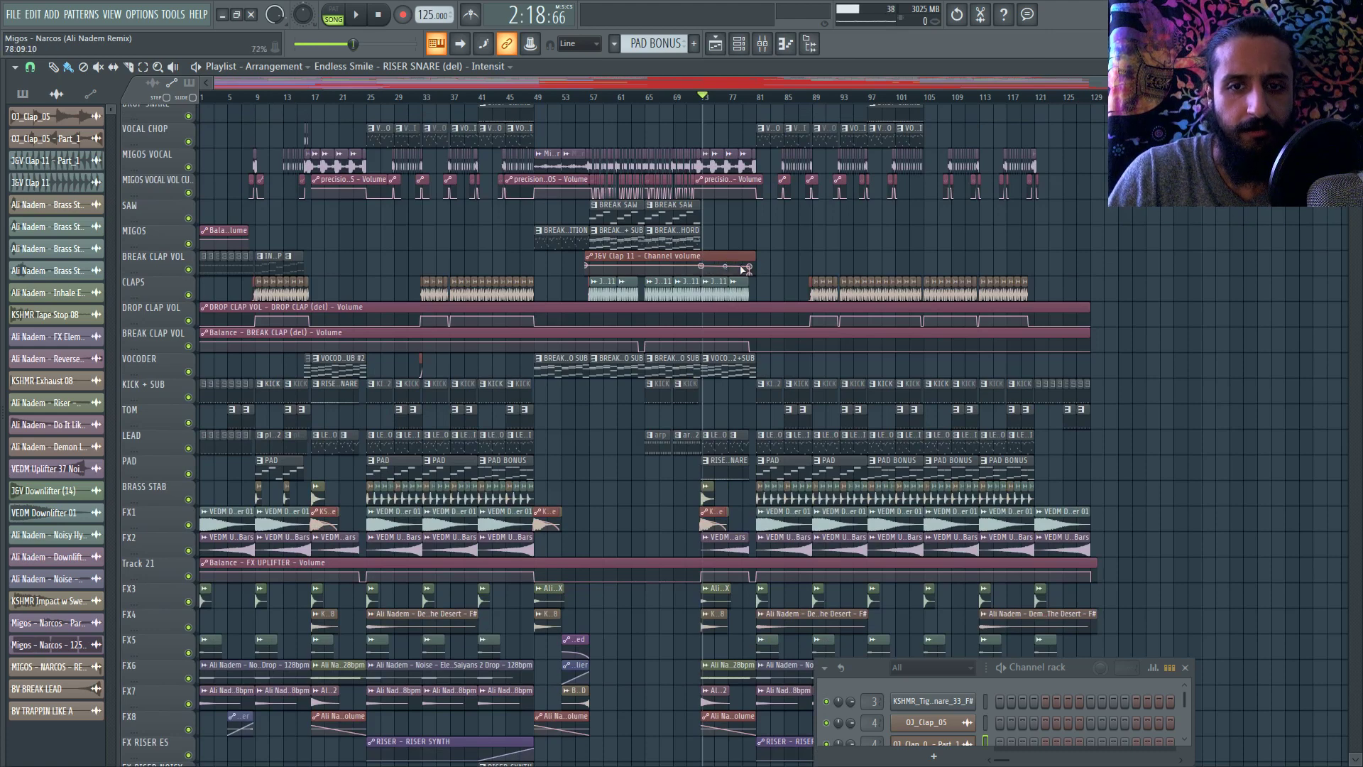
{"action": "left_click", "coordinate": [724, 266]}
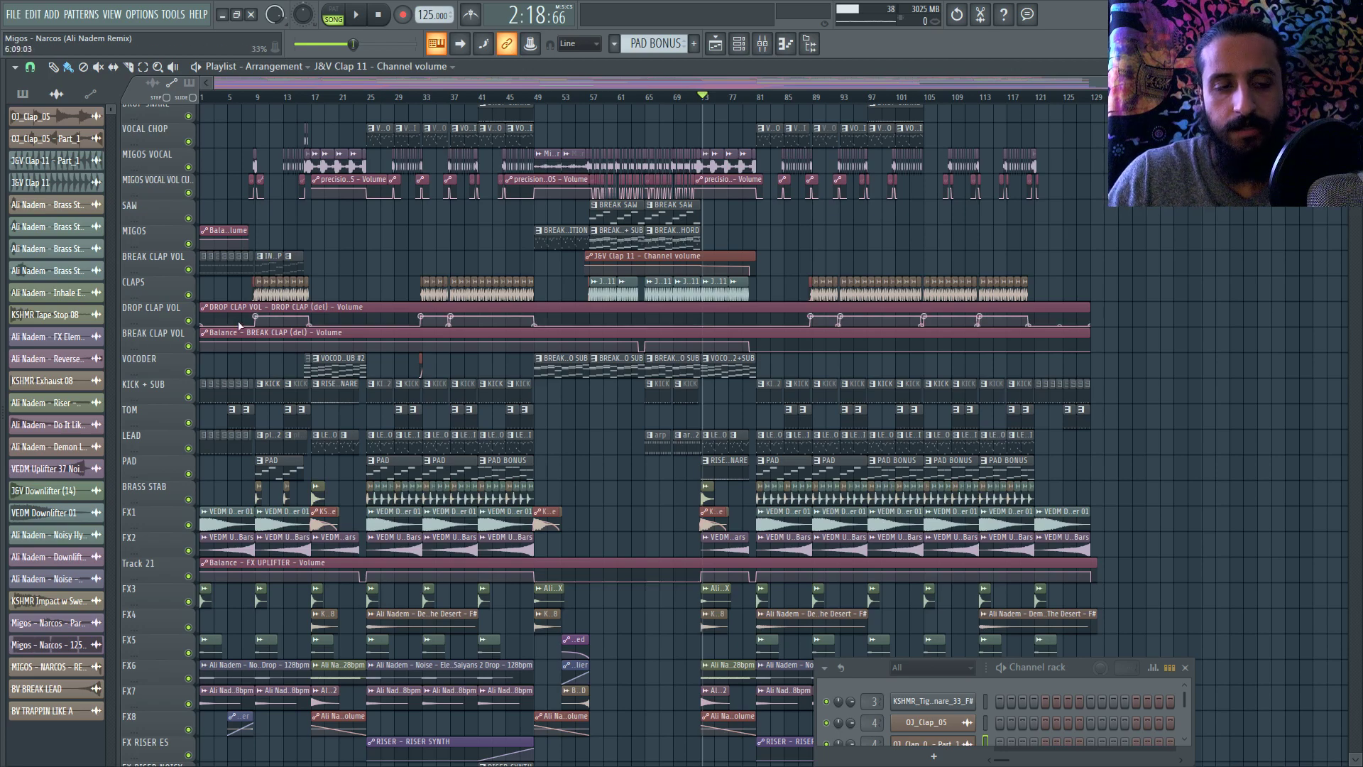
{"action": "scroll", "coordinate": [240, 325], "scroll_direction": "up", "scroll_amount": 5}
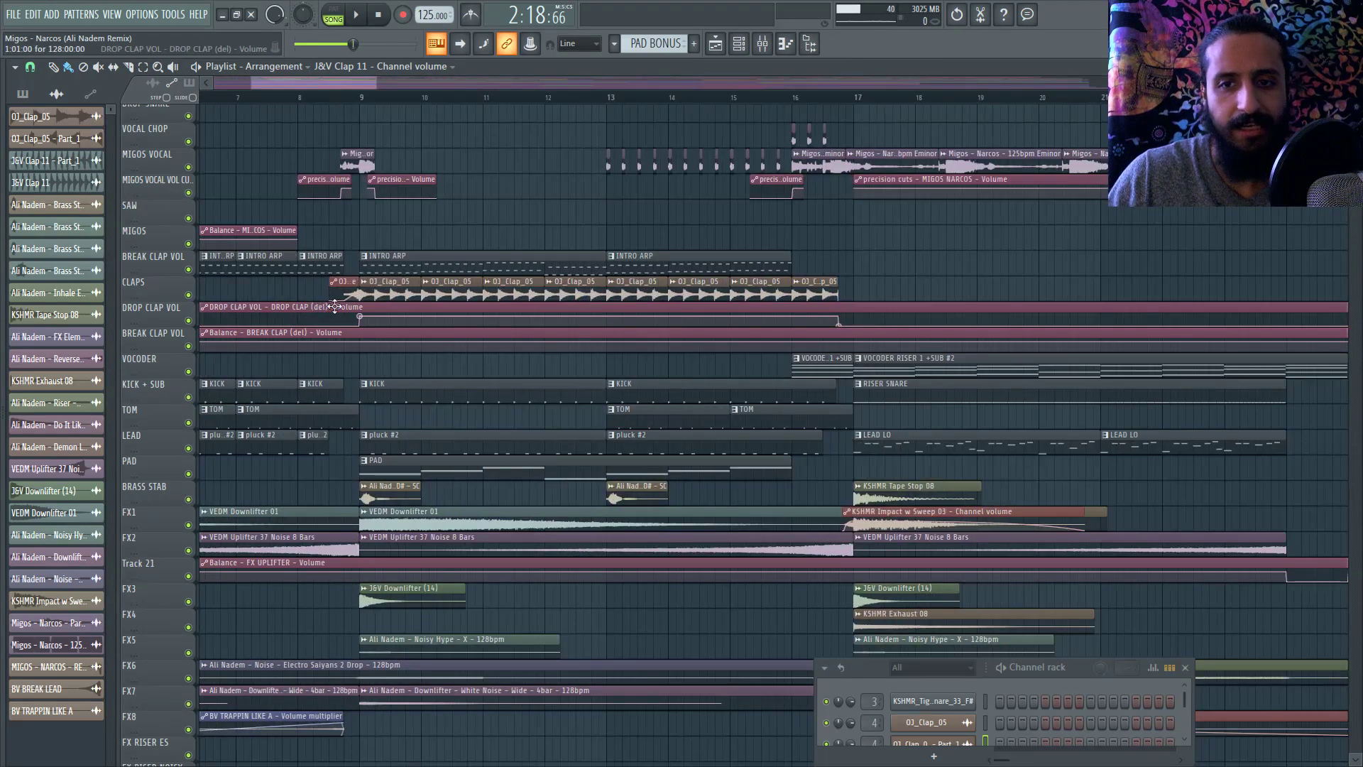
Open the mixer and compare the effect slots of the SYNTH & BRASS, INTRO PLUCK and BRASS inserts
{"action": "scroll", "coordinate": [346, 306], "scroll_direction": "down", "scroll_amount": 4}
{"action": "scroll", "coordinate": [349, 306], "scroll_direction": "down", "scroll_amount": 3}
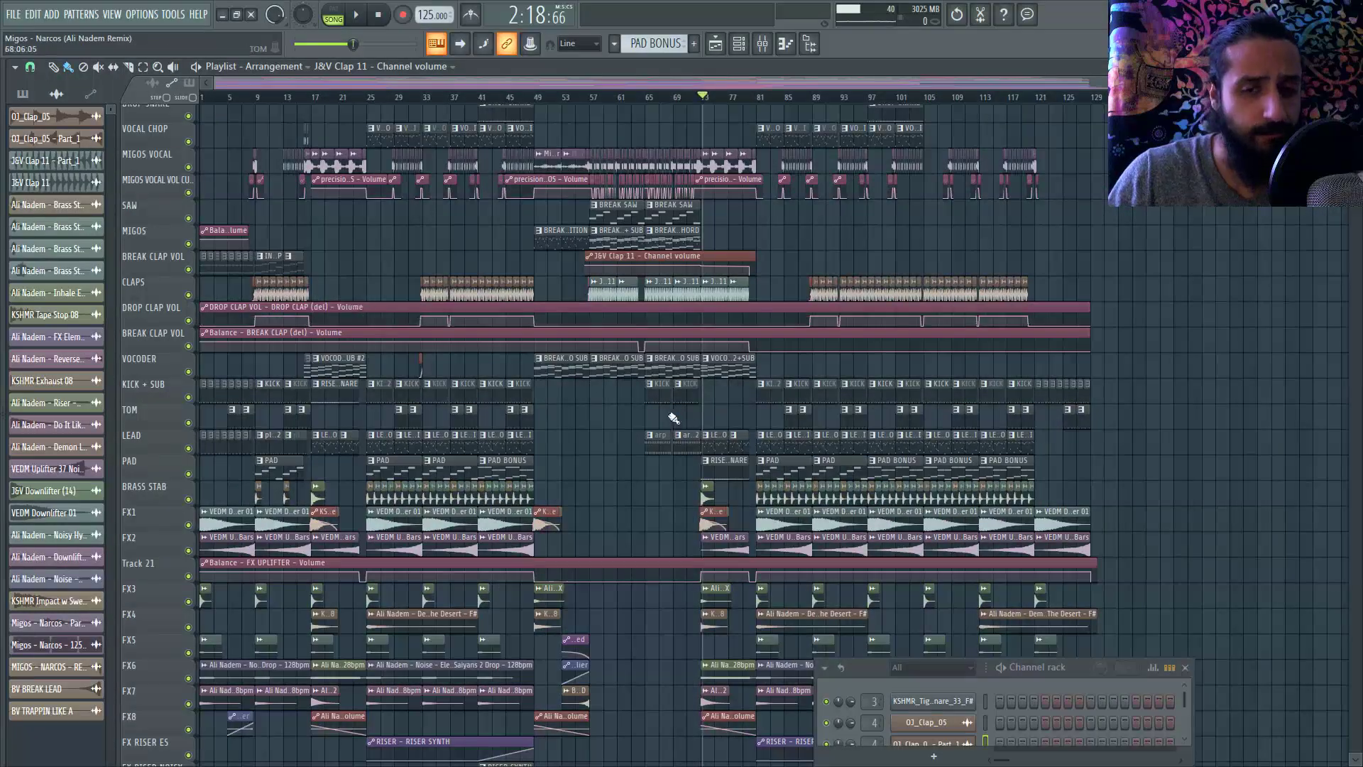
{"action": "scroll", "coordinate": [704, 437], "scroll_direction": "down", "scroll_amount": 4}
{"action": "left_click", "coordinate": [761, 44]}
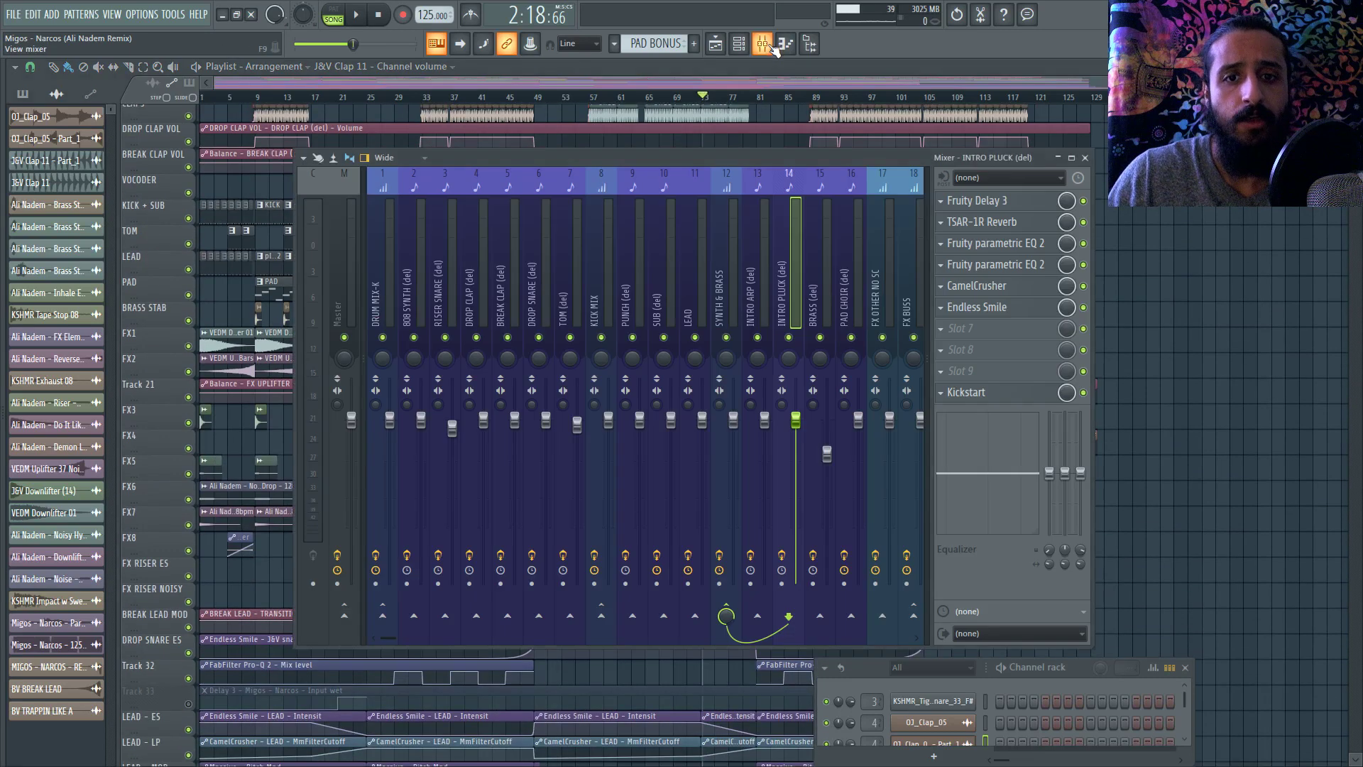
{"action": "left_click", "coordinate": [731, 283]}
{"action": "left_click", "coordinate": [782, 282]}
{"action": "left_click", "coordinate": [828, 277]}
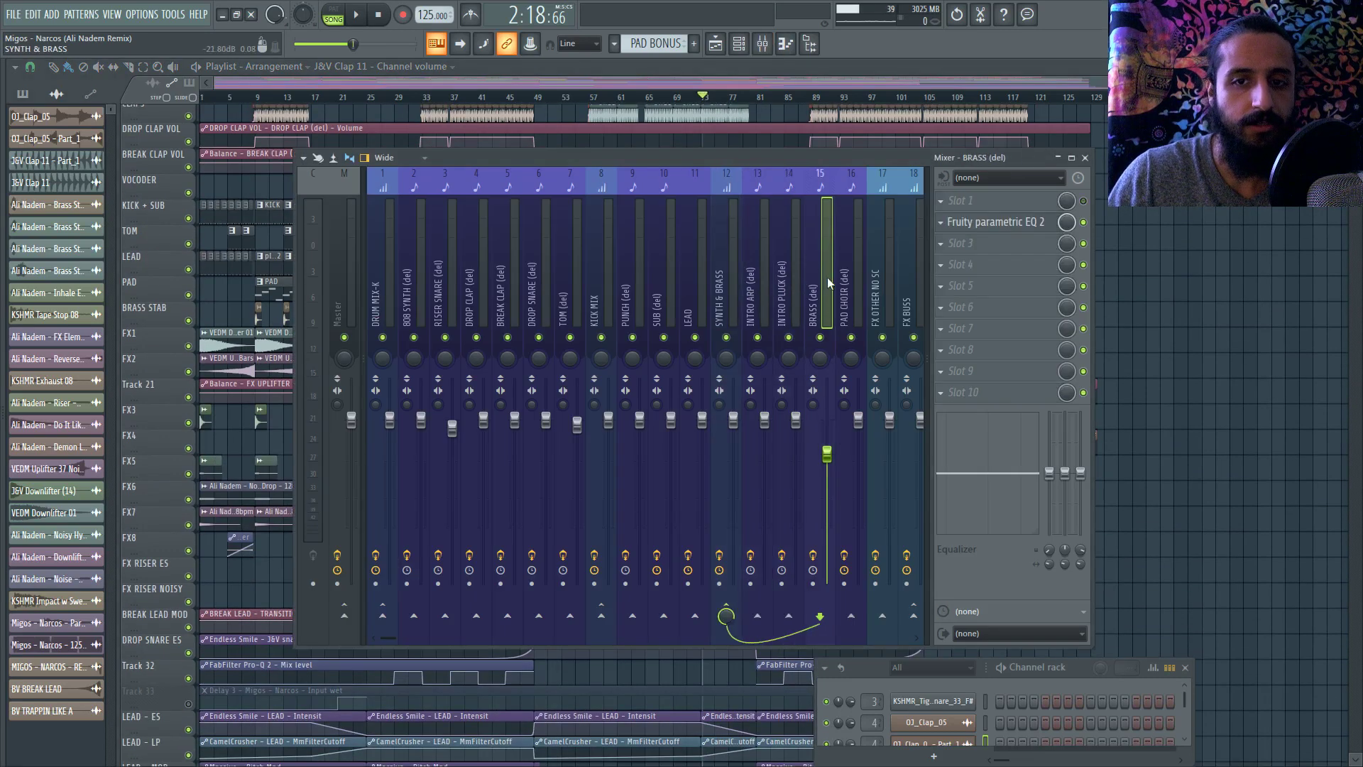
{"action": "left_click", "coordinate": [732, 276]}
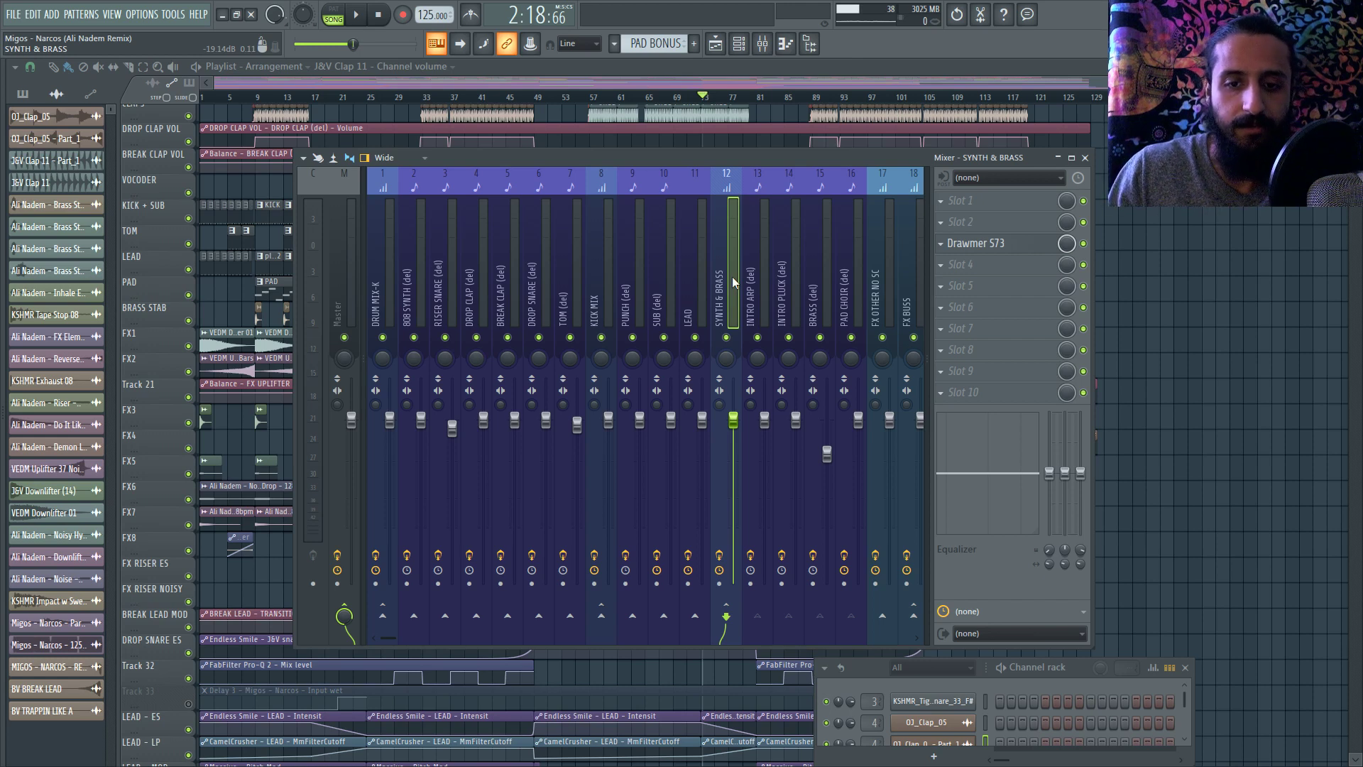
Step through the inserts from SYNTH & BRASS to PAD CHOIR and check PAD CHOIR's send to the SYNTH & BRASS bus
{"action": "key", "text": "Right"}
{"action": "key", "text": "Right"}
{"action": "key", "text": "Right"}
{"action": "key", "text": "Right"}
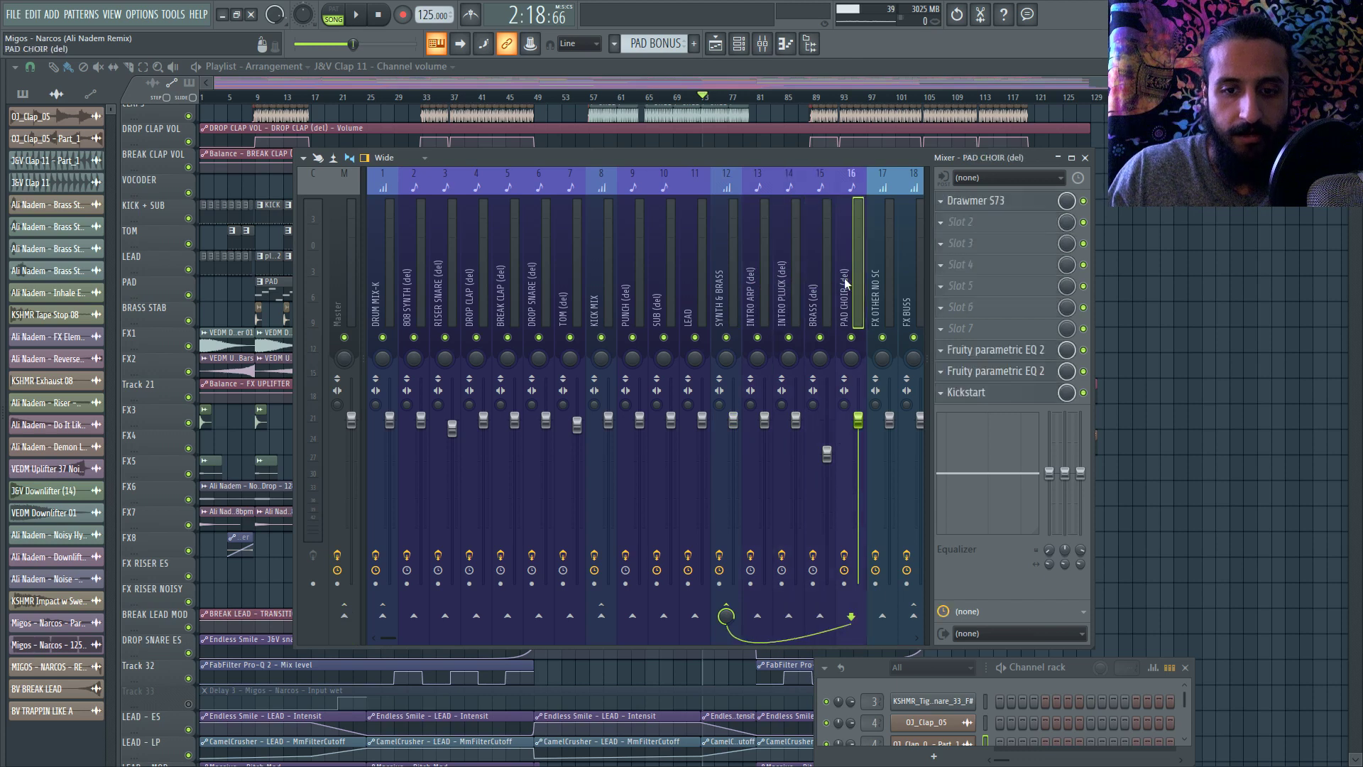
{"action": "left_click", "coordinate": [732, 615]}
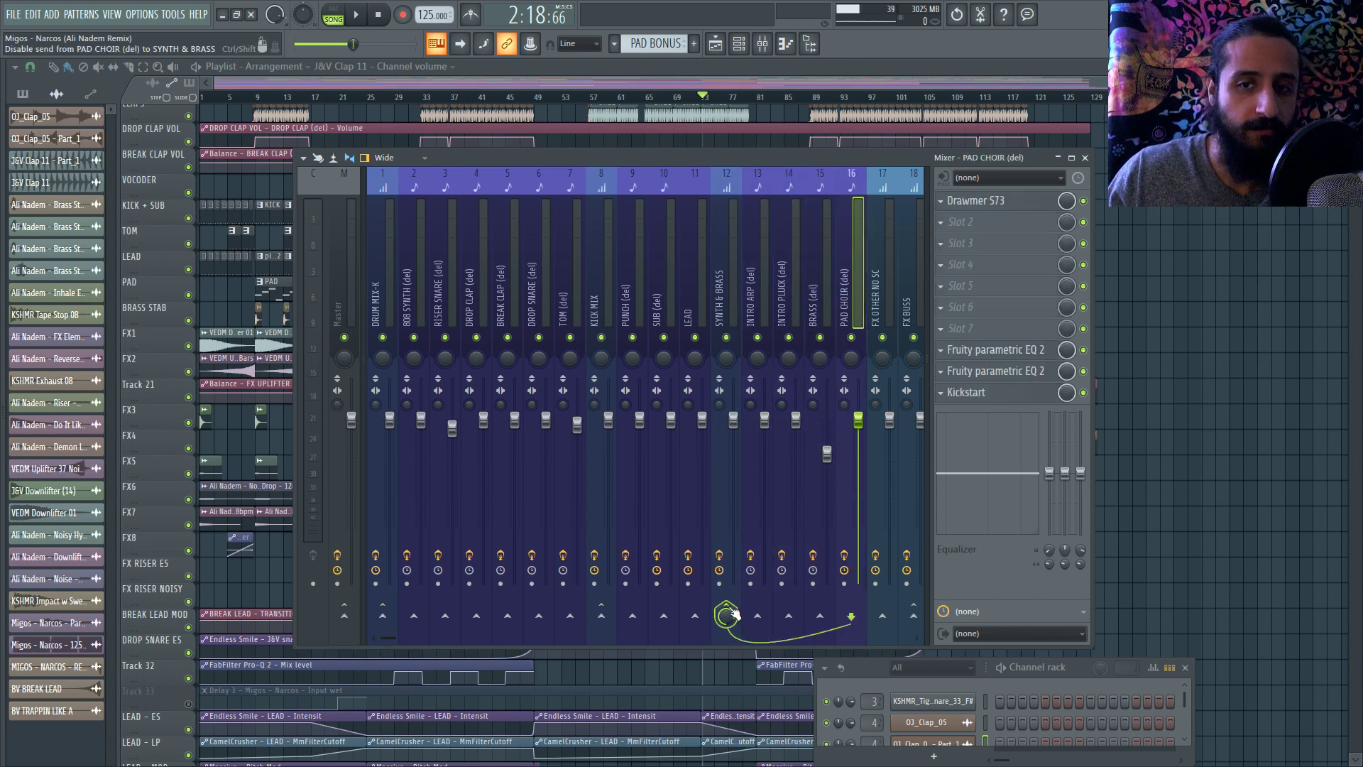
Check the effect slots and routing of the RISER SNARE, 808 SYNTH and SUB inserts
{"action": "left_click", "coordinate": [454, 277]}
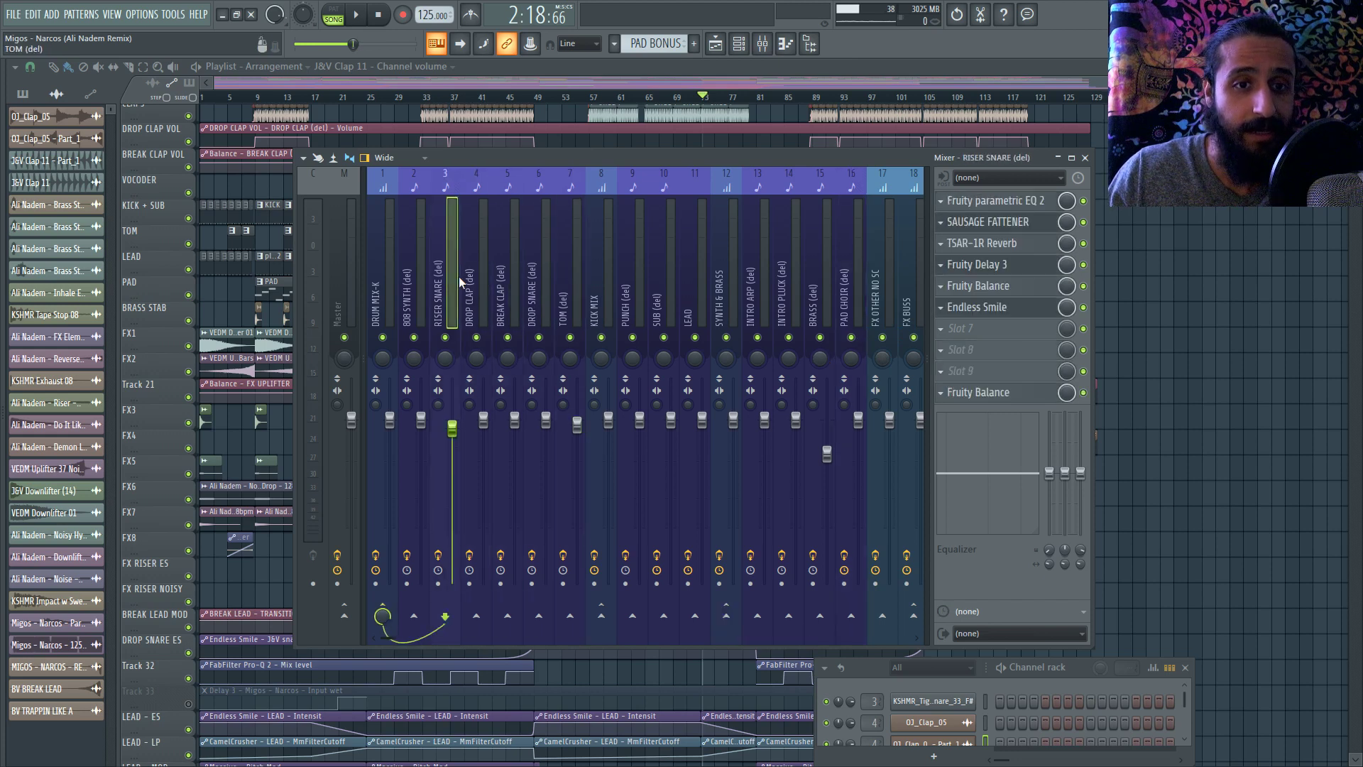
{"action": "left_click", "coordinate": [422, 275]}
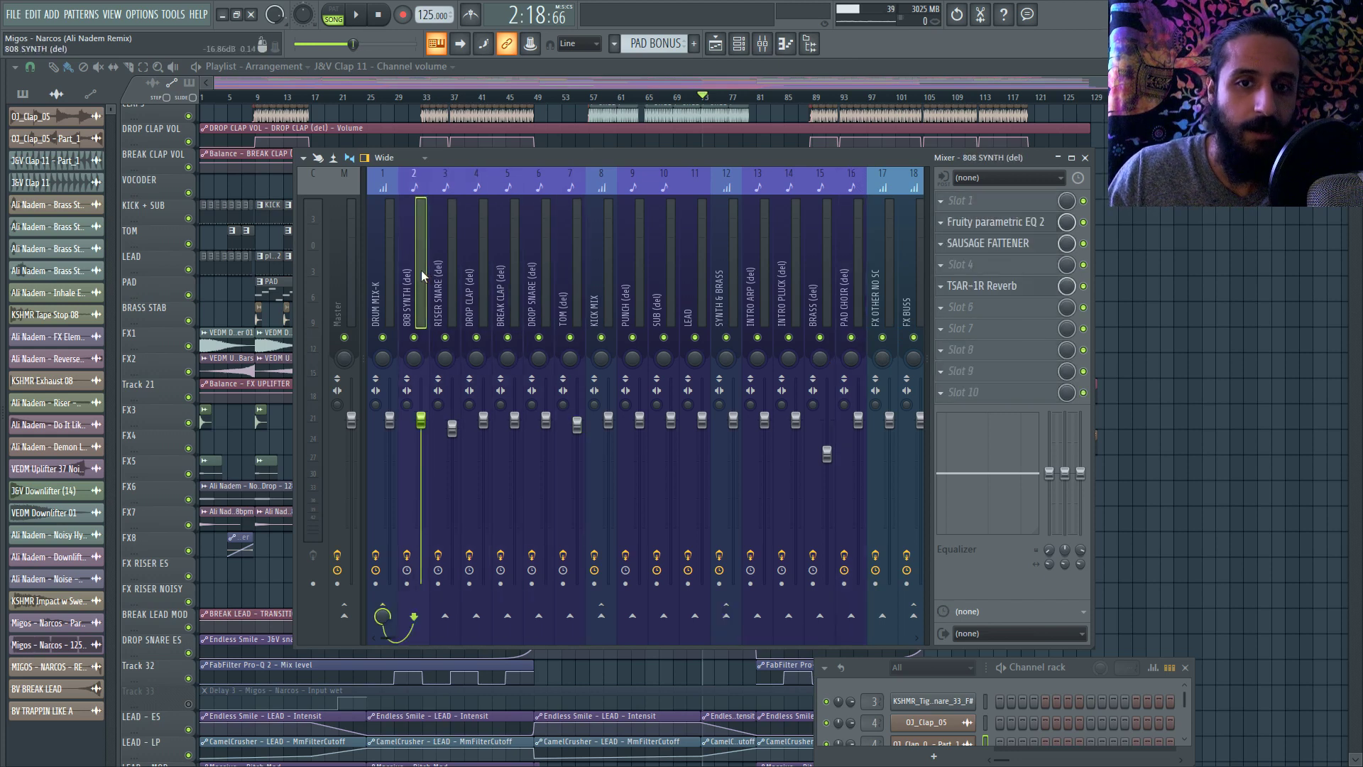
{"action": "left_click", "coordinate": [658, 277]}
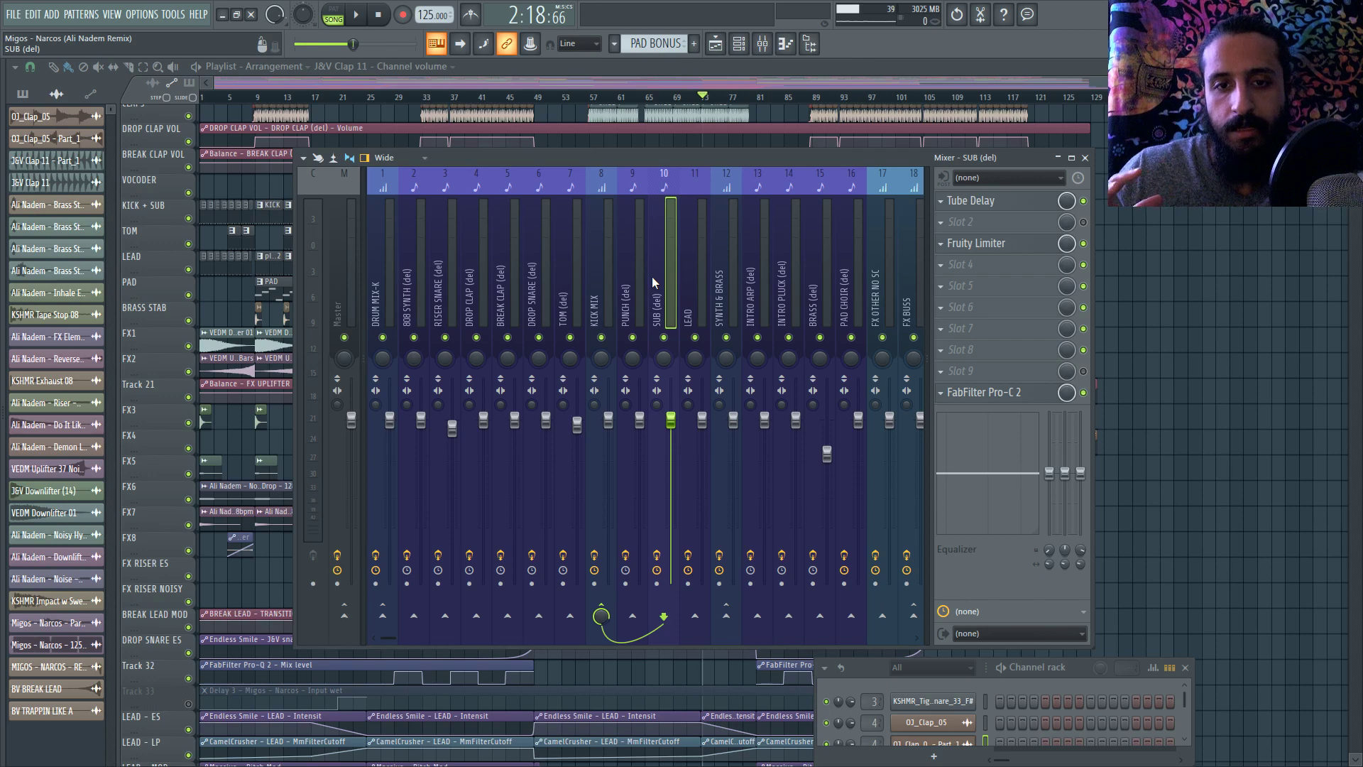
Solo the KICK MIX bus with its PUNCH and SUB inserts, and play the song briefly to compare their levels
{"action": "right_click", "coordinate": [663, 337]}
{"action": "left_click", "coordinate": [632, 337]}
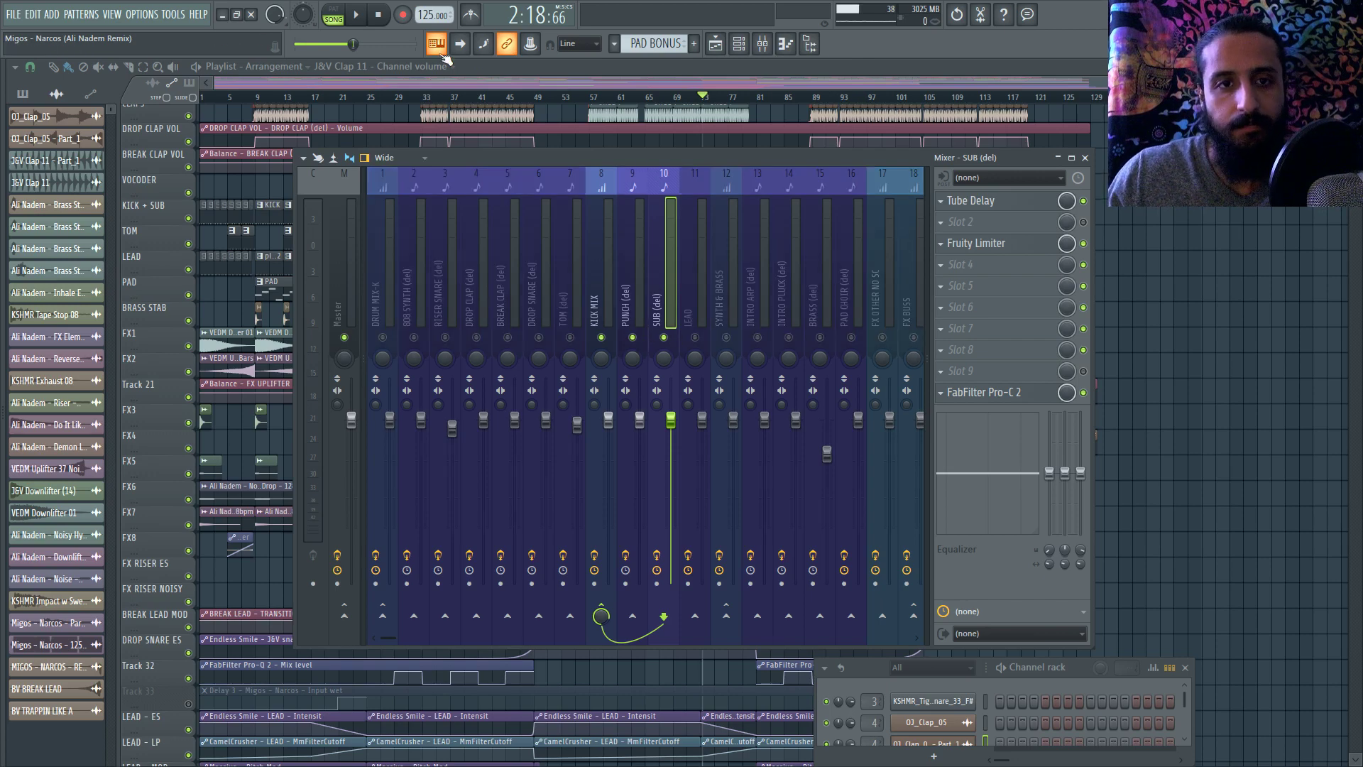
{"action": "key", "text": "space"}
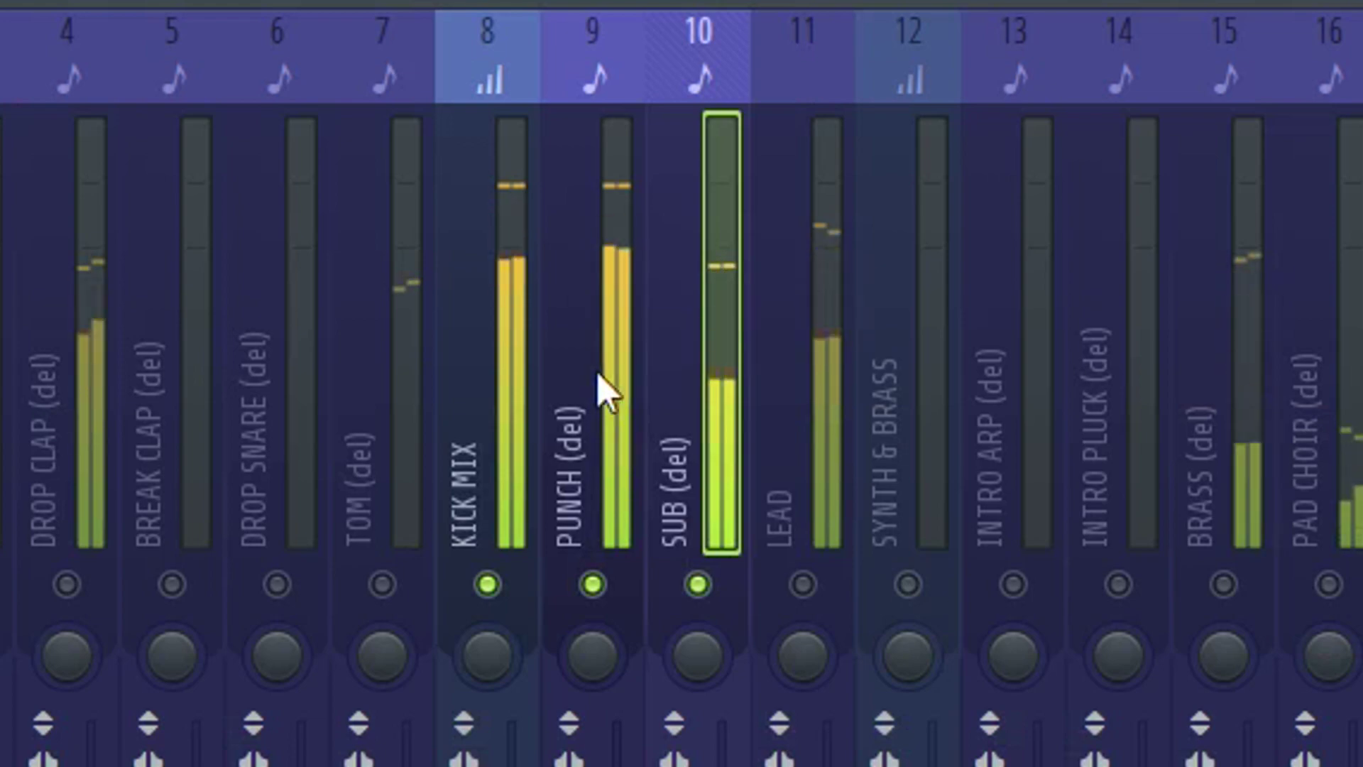
{"action": "key", "text": "space"}
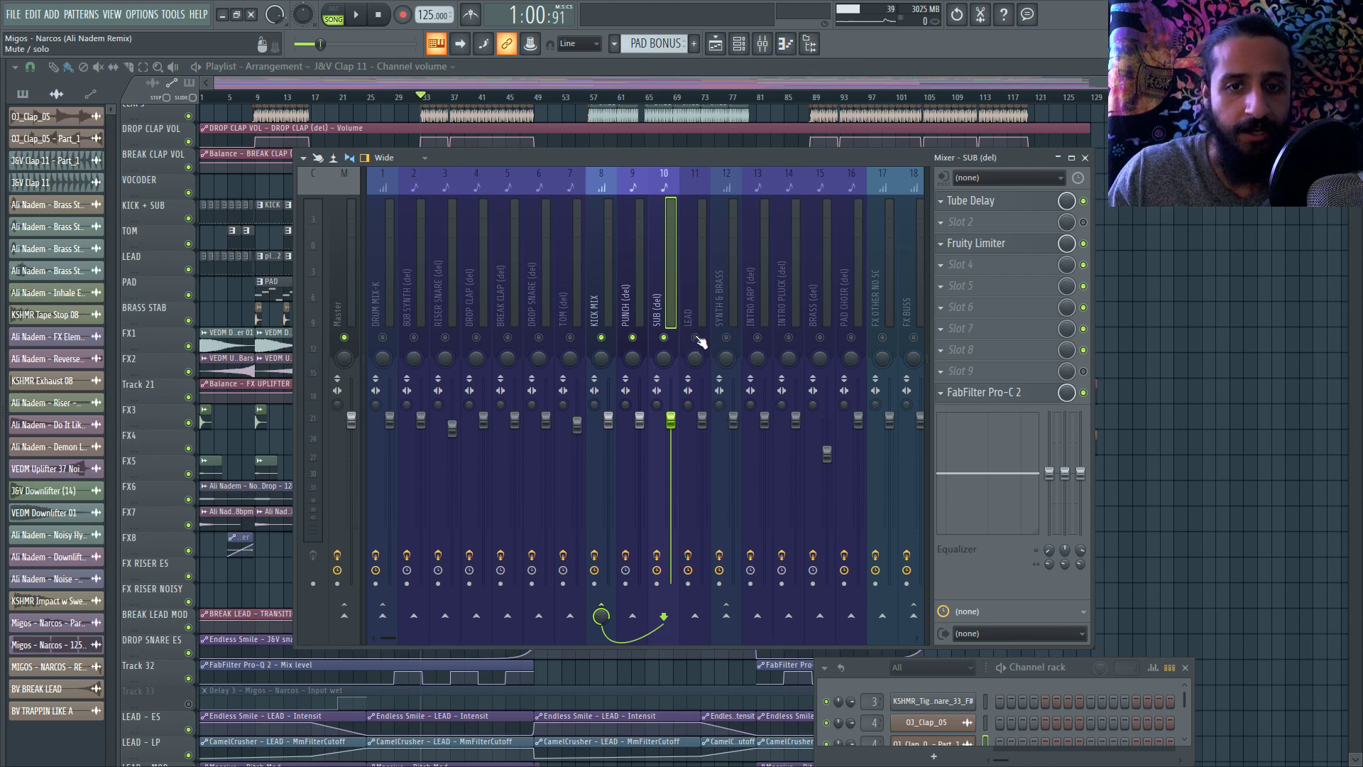
Re-enable all inserts and check the routing of KICK MIX, FX OTHER NO SC, PAD CHOIR and DRUM MIX-K through to the Master
{"action": "left_click", "coordinate": [603, 290]}
{"action": "left_click", "coordinate": [897, 281]}
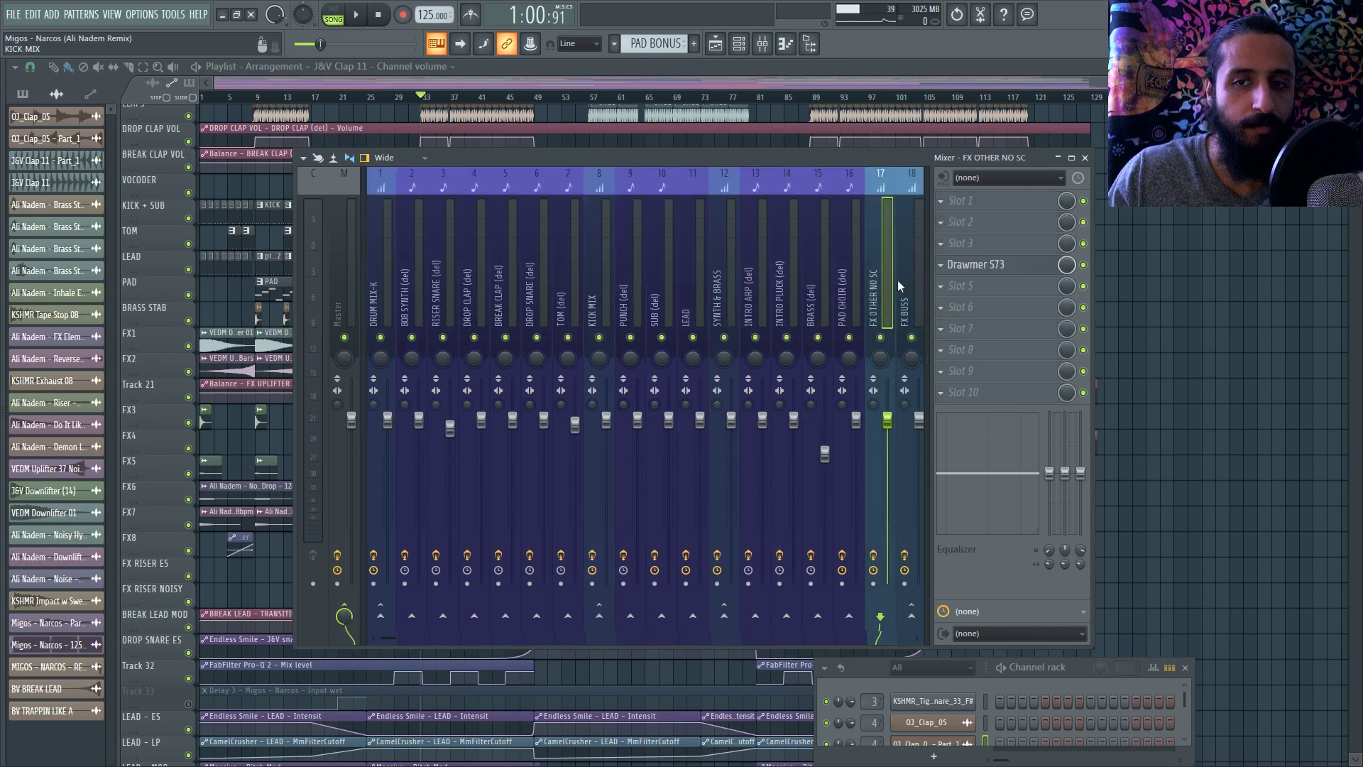
{"action": "left_click", "coordinate": [846, 281]}
{"action": "left_click", "coordinate": [387, 268]}
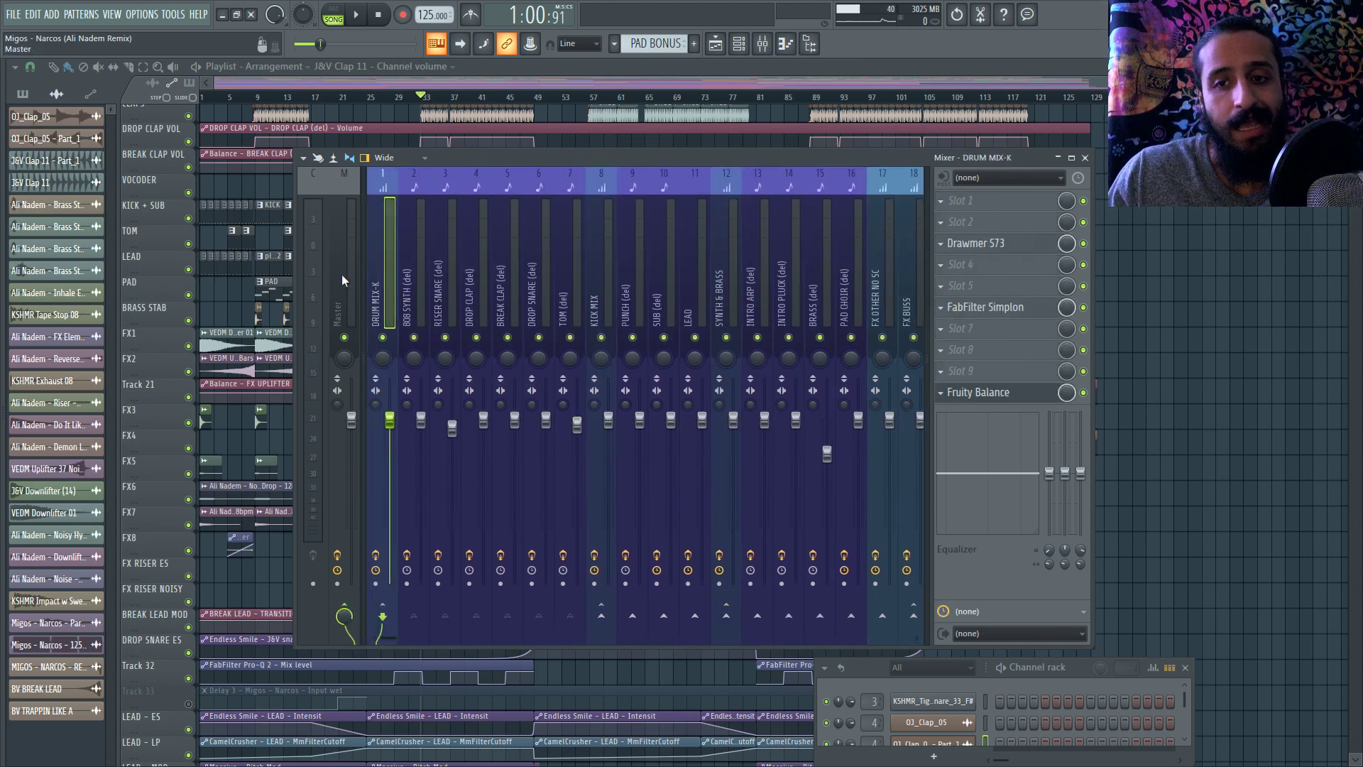
{"action": "left_click", "coordinate": [342, 274]}
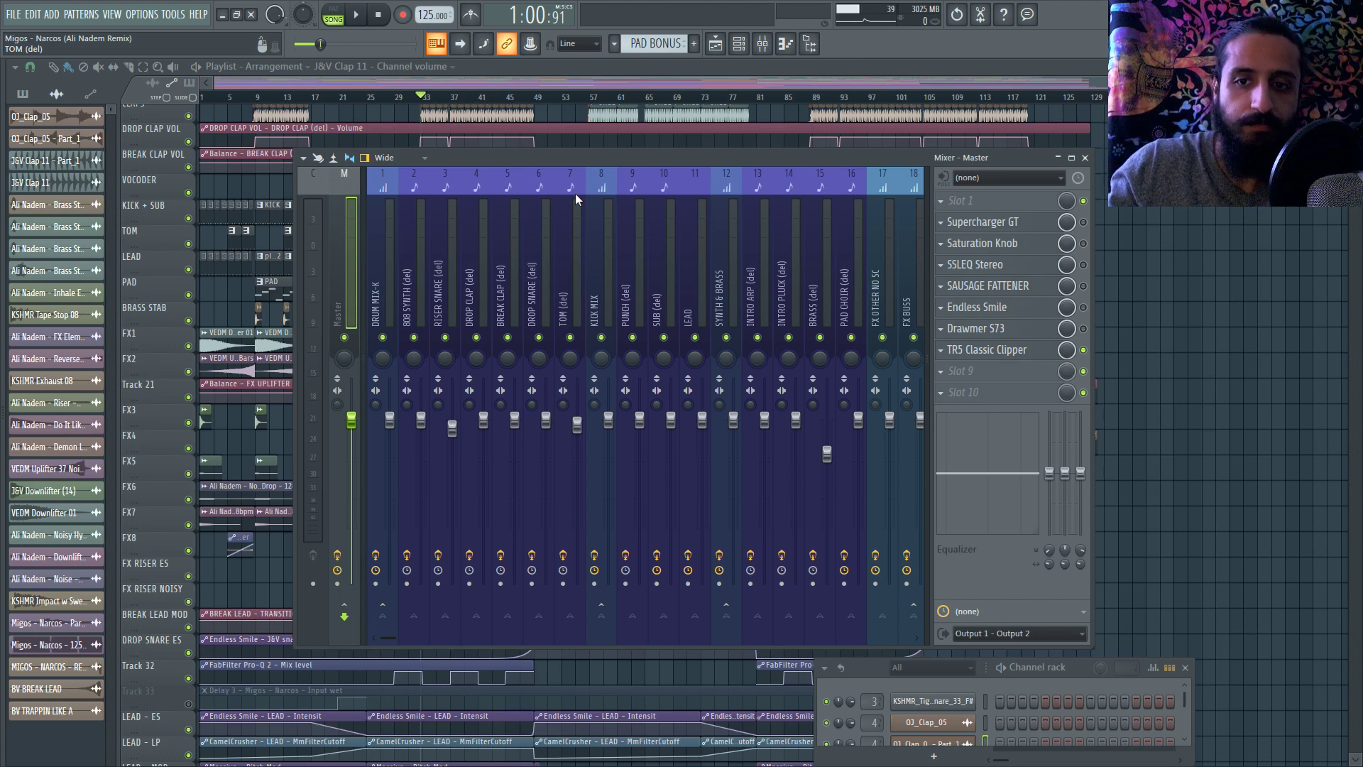
Check the BREAK 3X MIX insert, return to the Master and view its SSLEQ Stereo effect
{"action": "left_click_drag", "start_coordinate": [822, 258], "coordinate": [871, 288]}
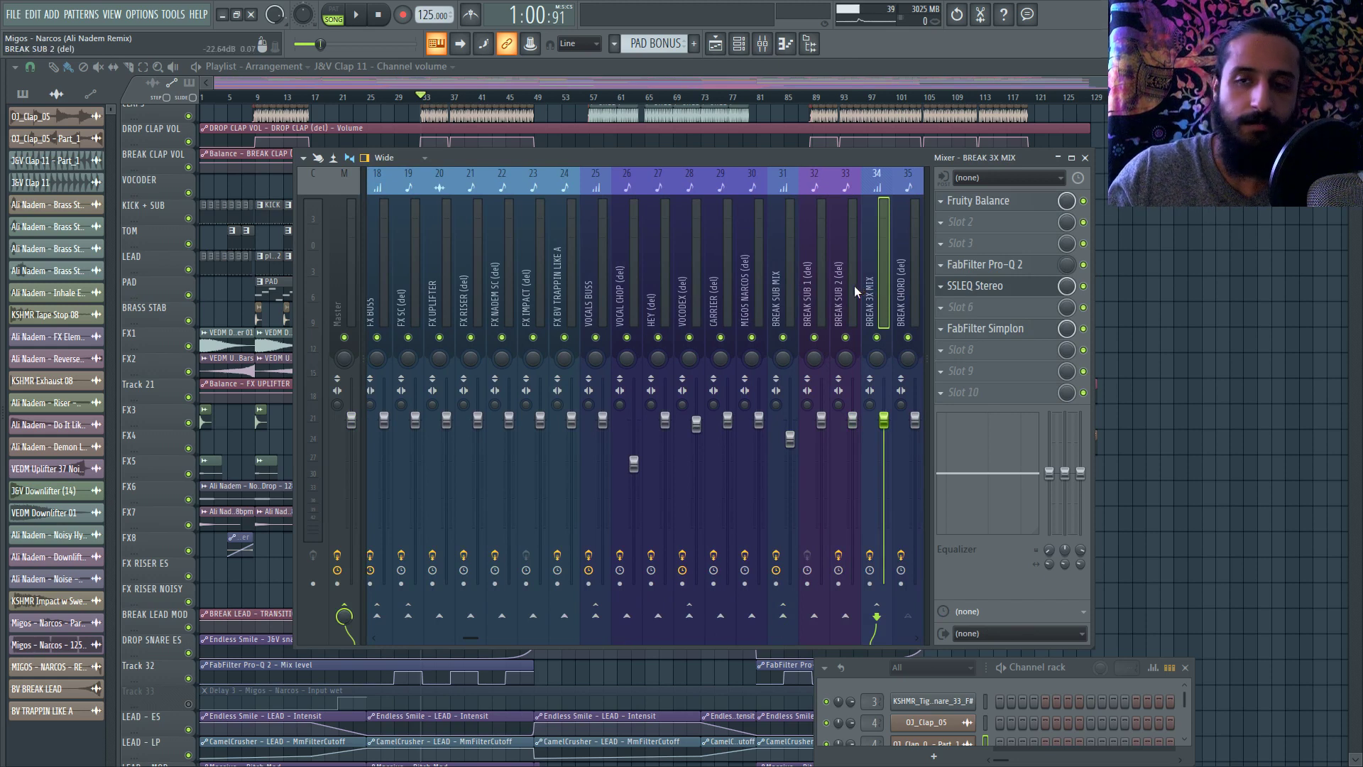
{"action": "left_click", "coordinate": [352, 257]}
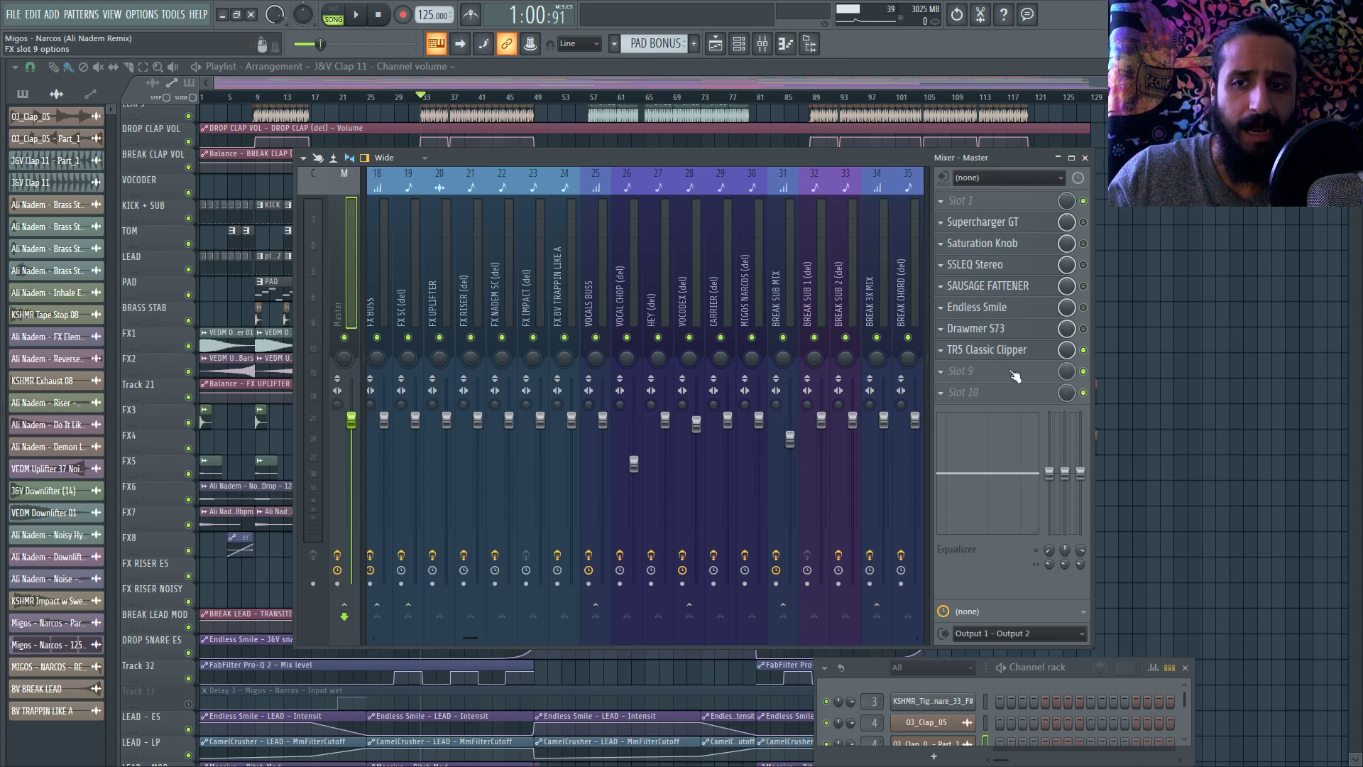
{"action": "left_click", "coordinate": [980, 266]}
{"action": "left_click", "coordinate": [980, 266]}
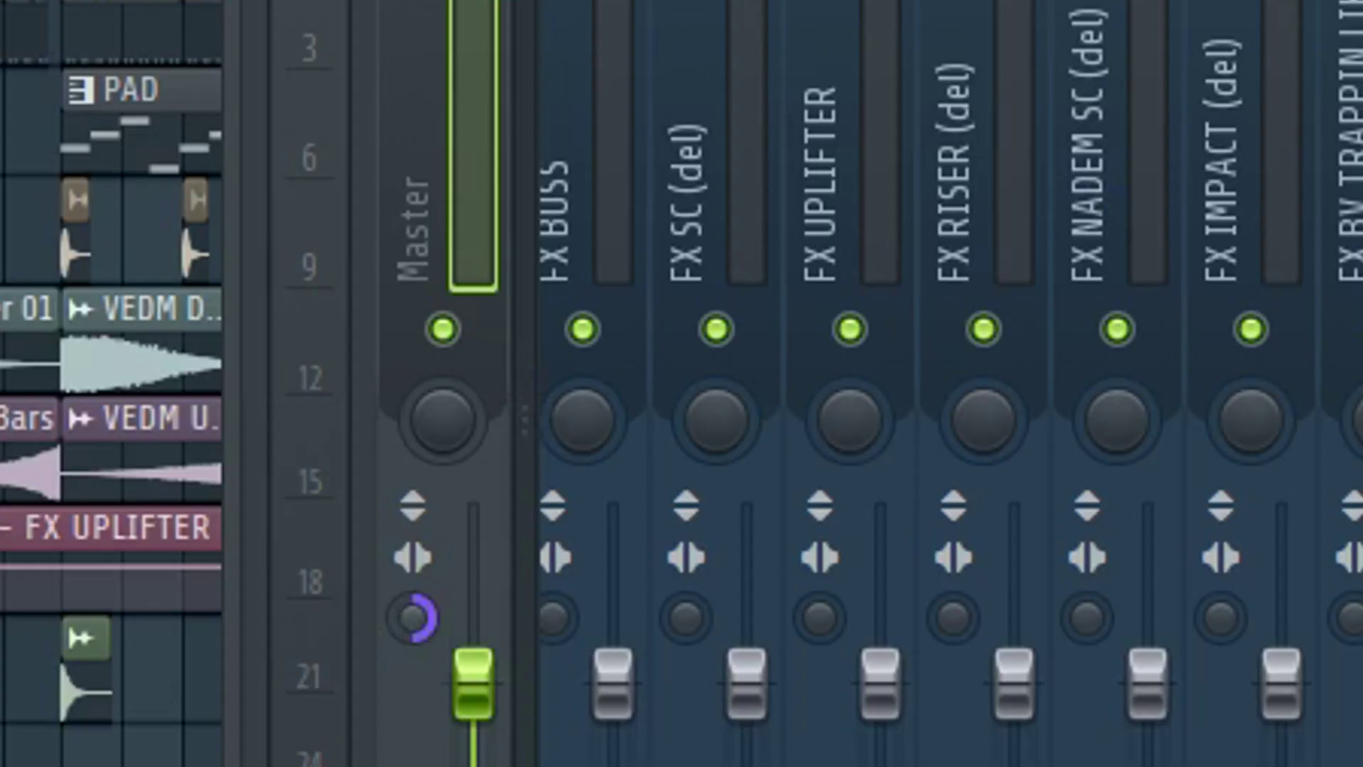
Reset the Master's stereo separation and set it to 100% merged
{"action": "right_click", "coordinate": [410, 625]}
{"action": "left_click", "coordinate": [460, 648]}
{"action": "left_click_drag", "start_coordinate": [413, 622], "coordinate": [413, 469]}
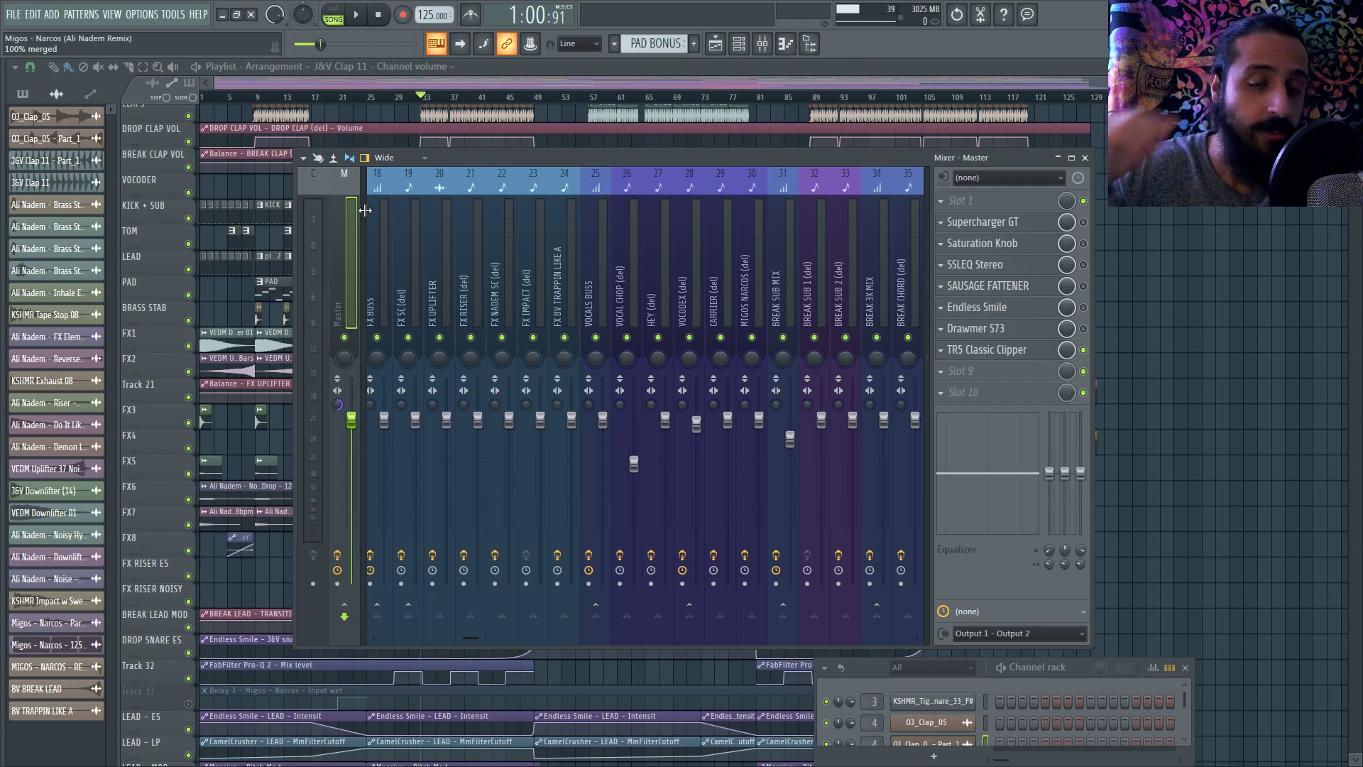